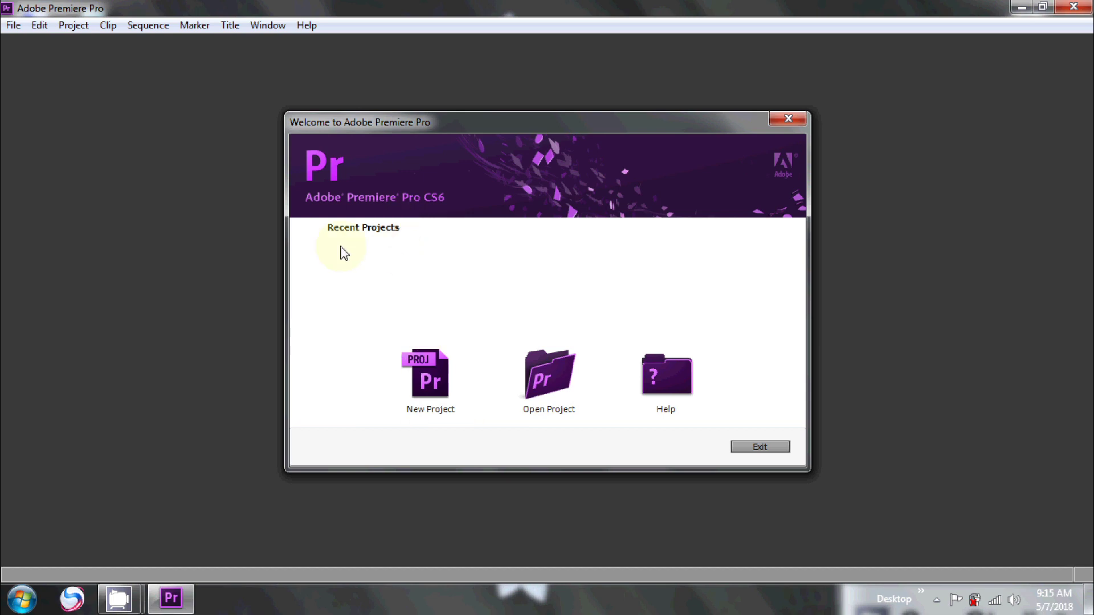
Step: Create a new project named Untitled, keeping HDV as the capture format
click(433, 380)
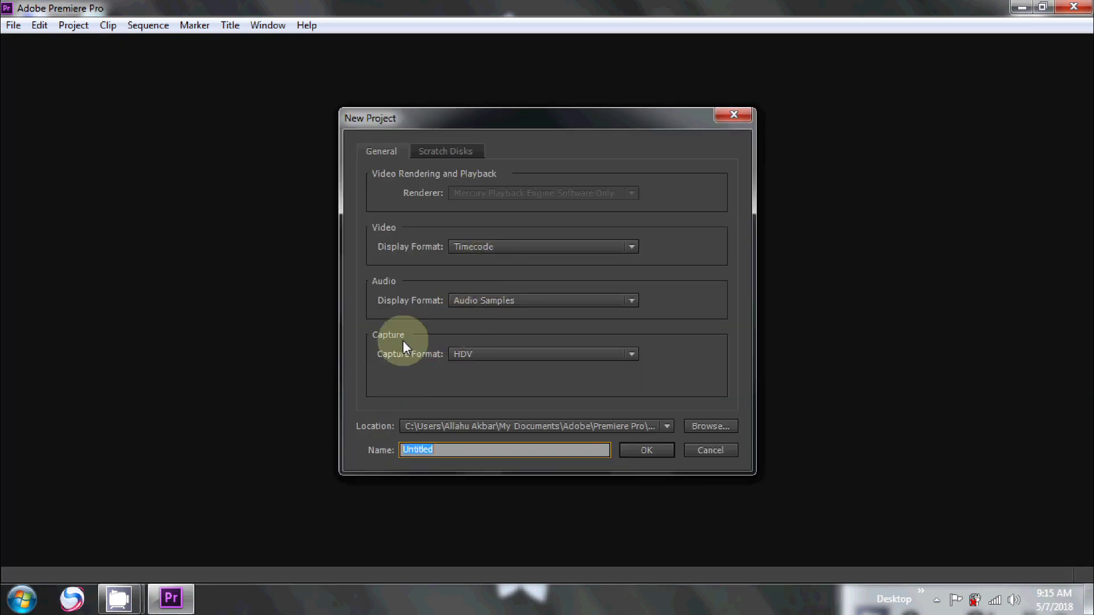
click(504, 353)
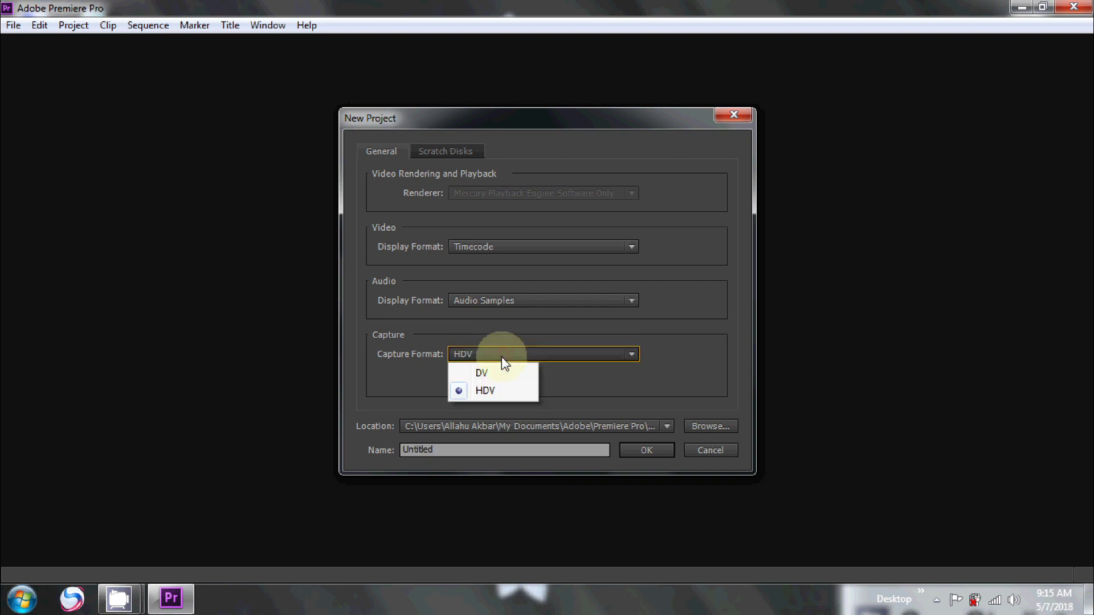
click(498, 391)
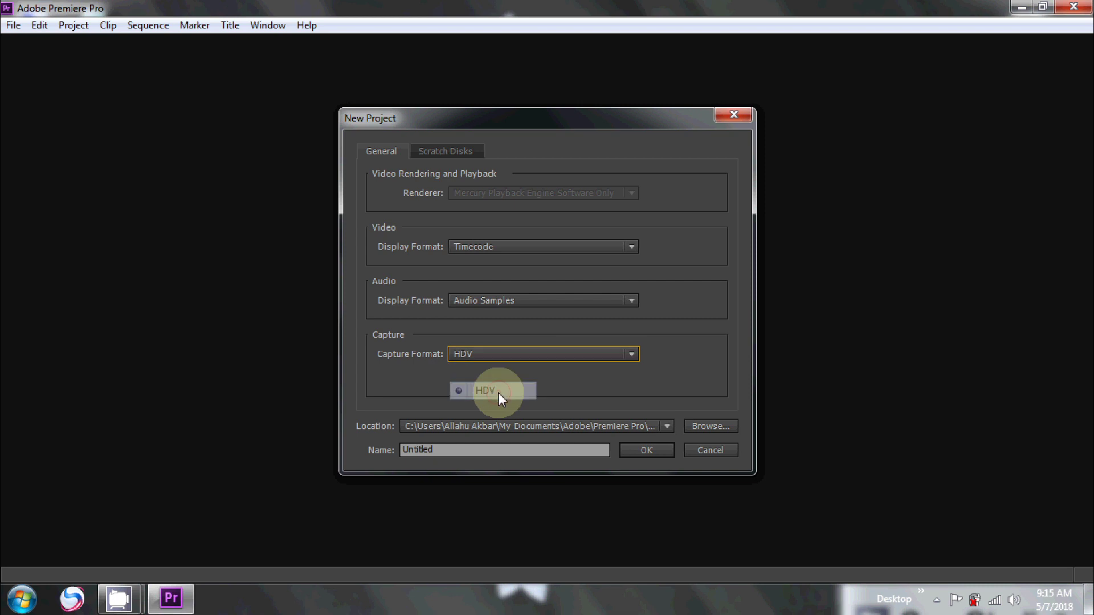
double_click(458, 449)
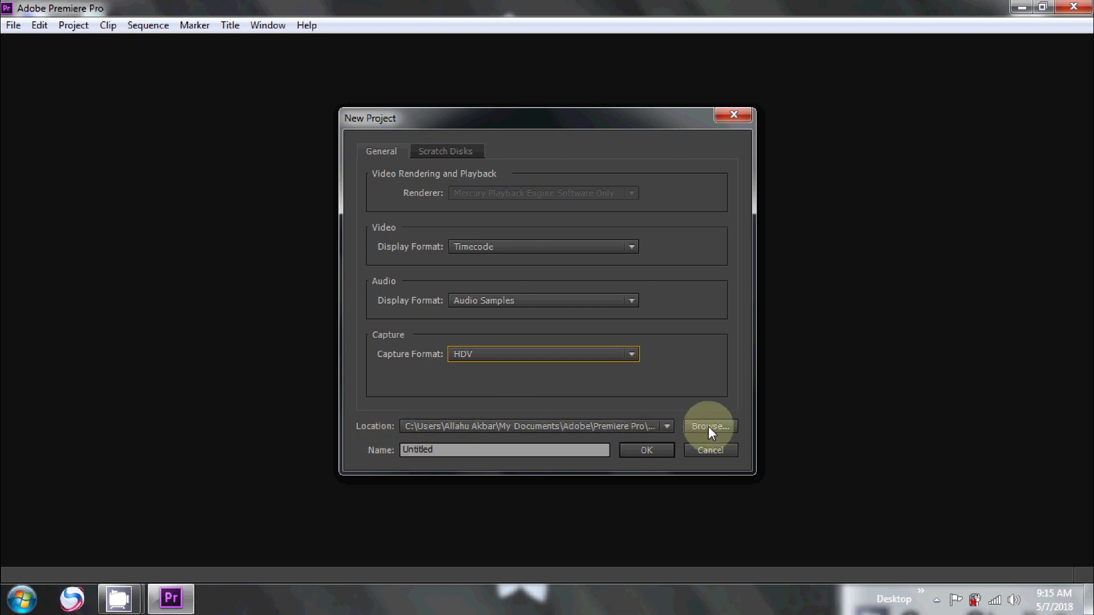
click(647, 448)
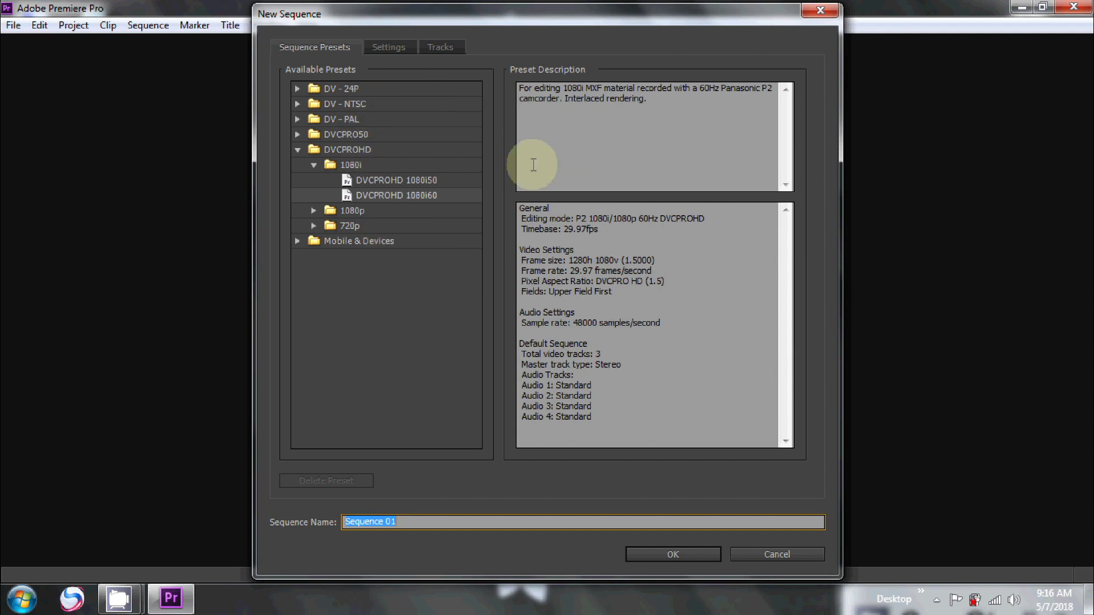
Step: Choose the DVCPROHD 1080i60 preset and create Sequence 01
click(405, 196)
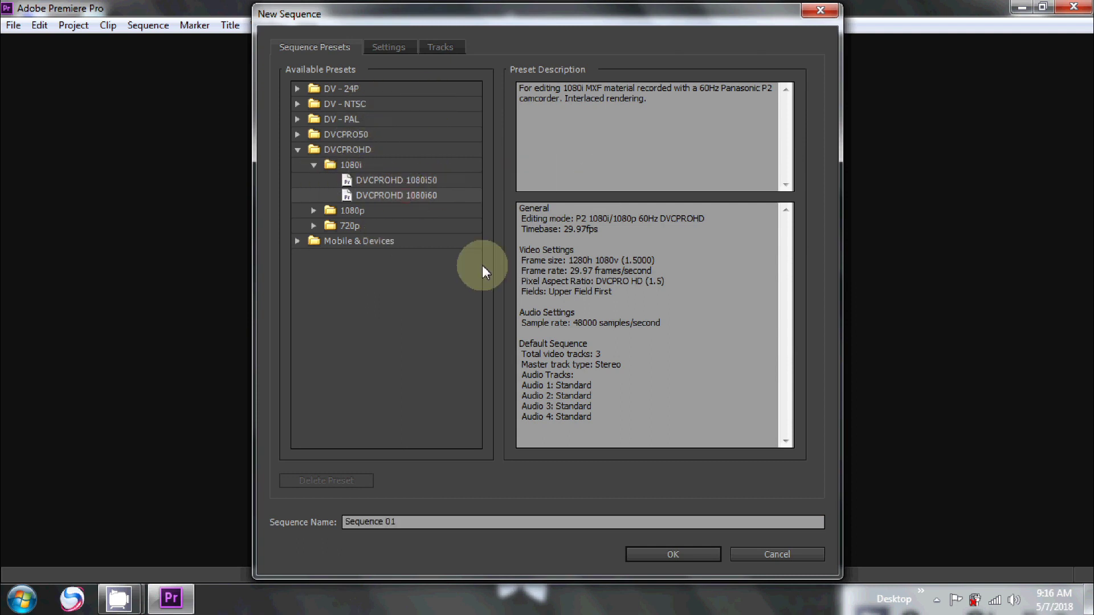
click(644, 550)
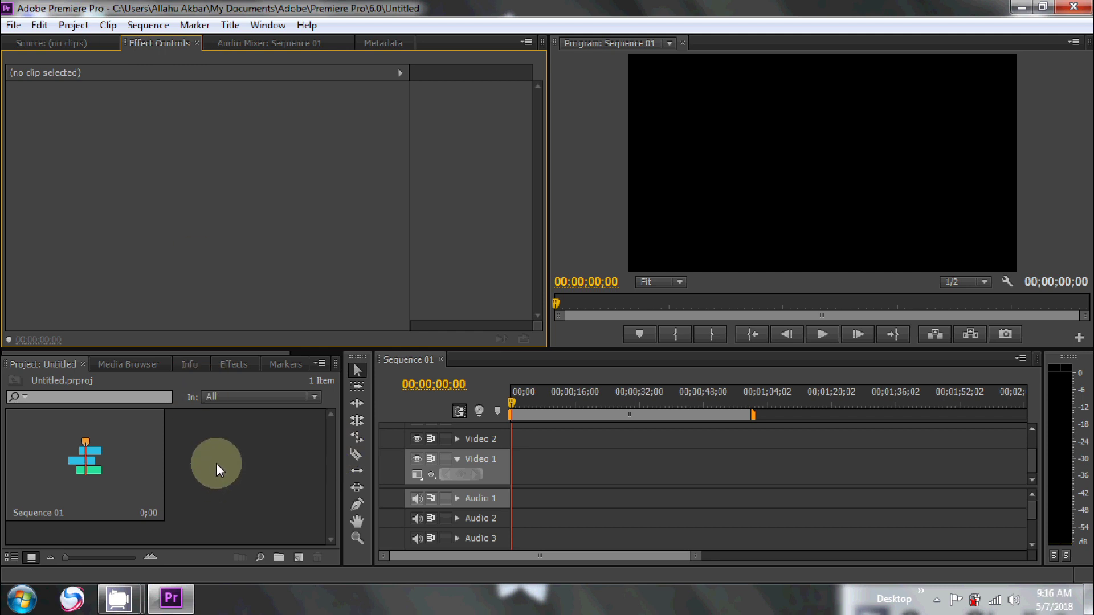
Step: Import VID_20180403_160909721 from D:\New folder (2) into the project
click(635, 473)
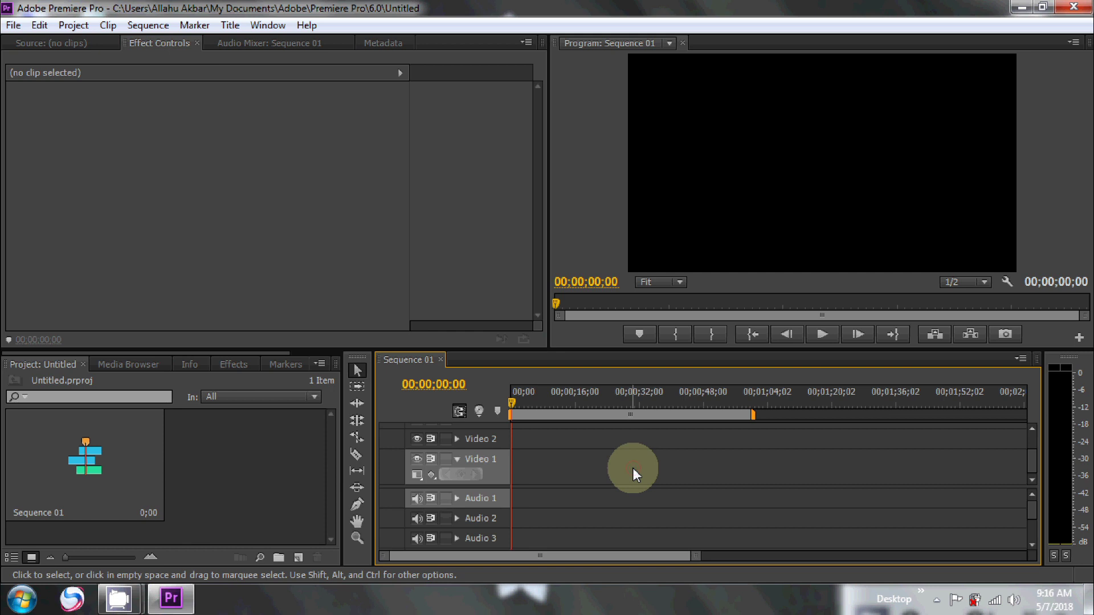
click(193, 479)
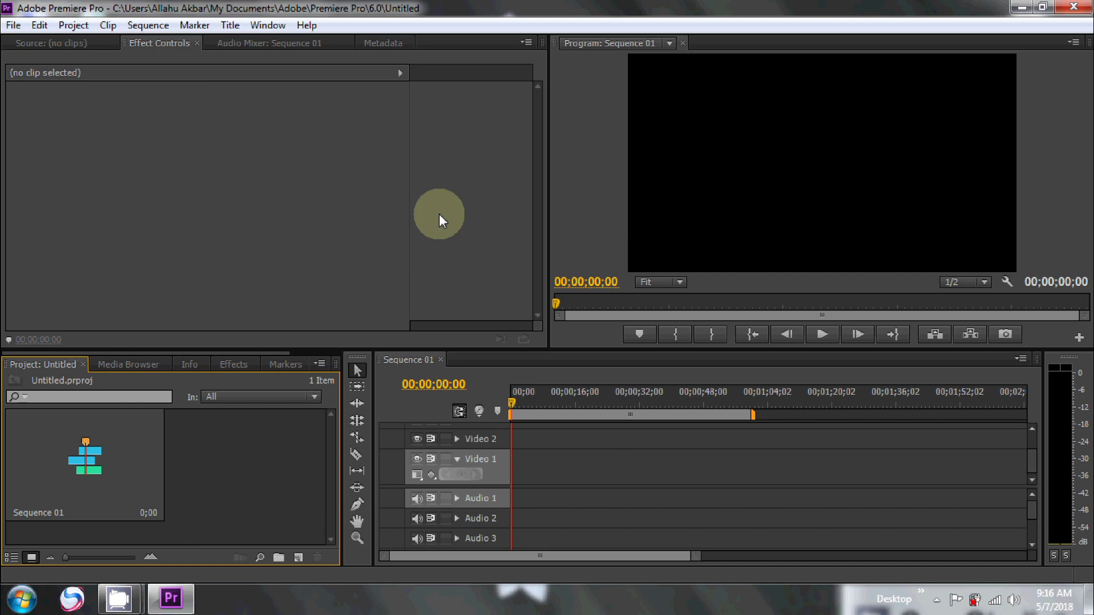
click(13, 25)
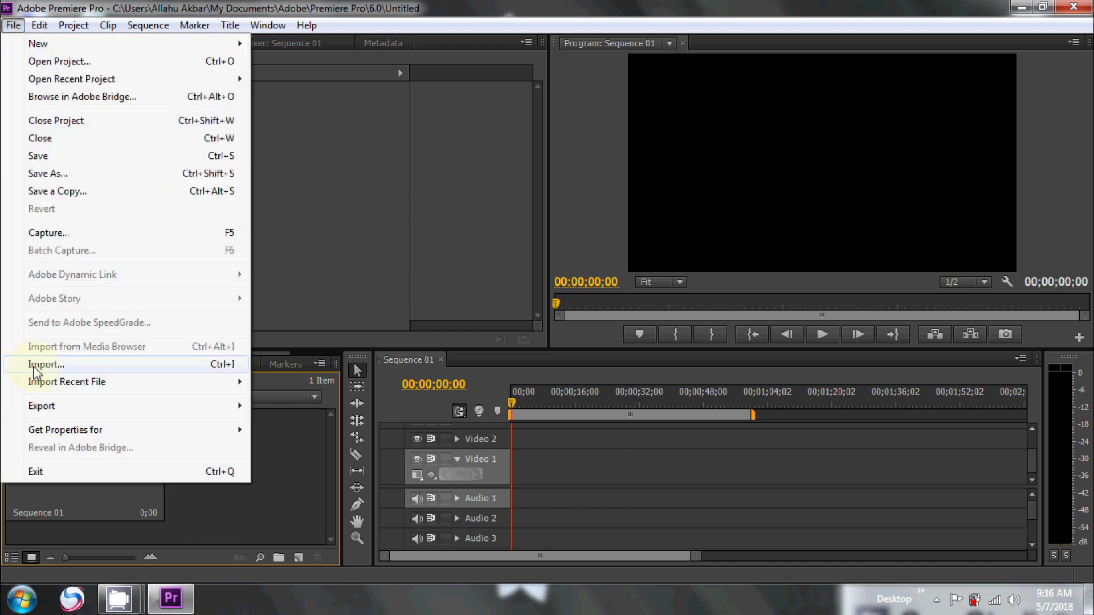
click(83, 369)
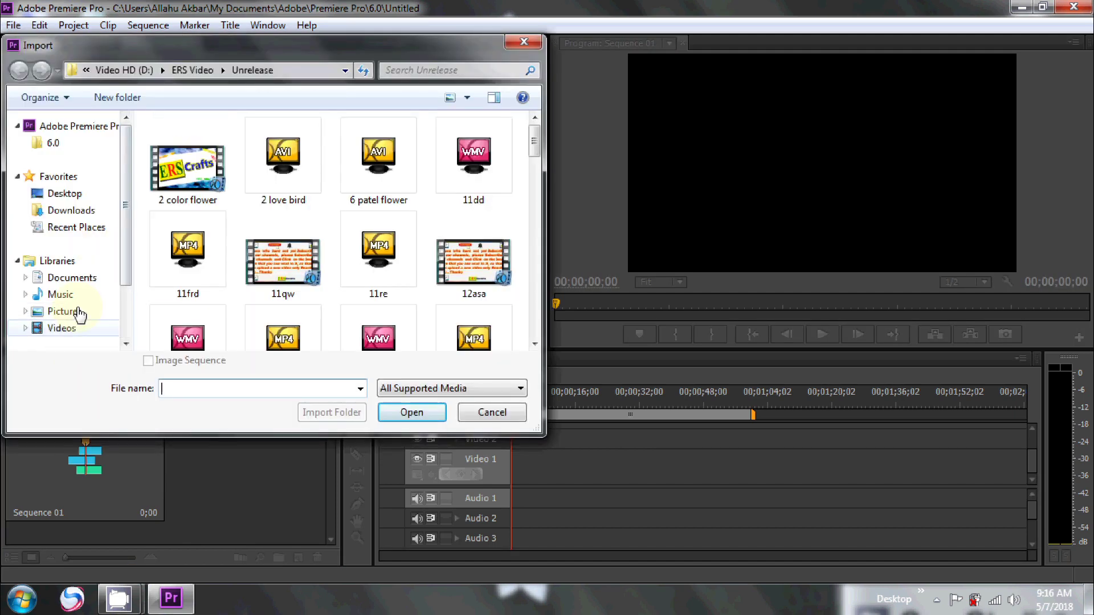
scroll(70, 330, down, 1)
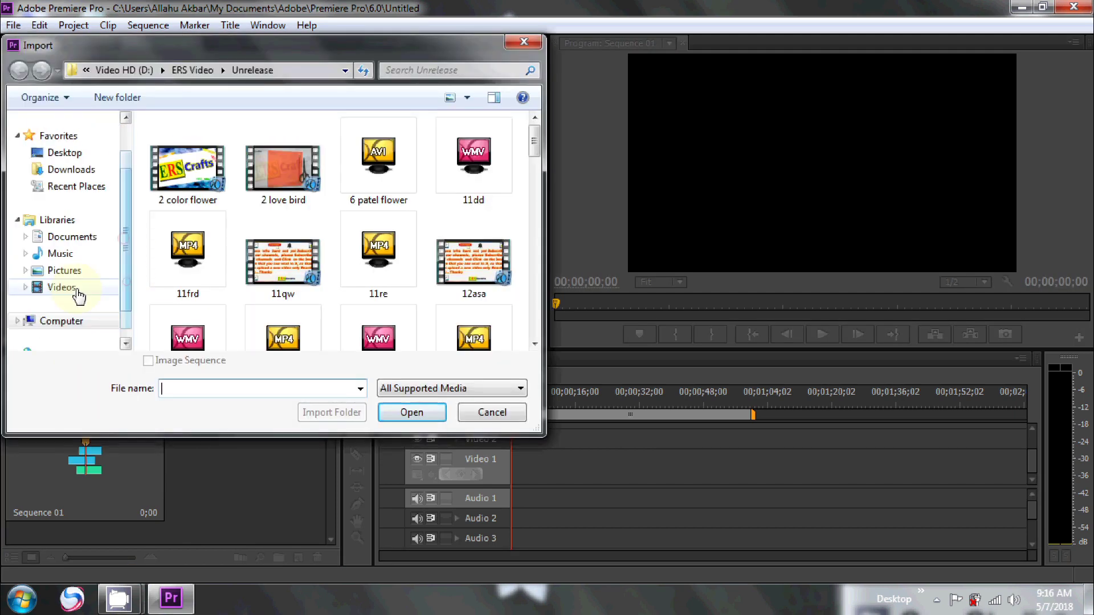
click(69, 322)
double_click(251, 208)
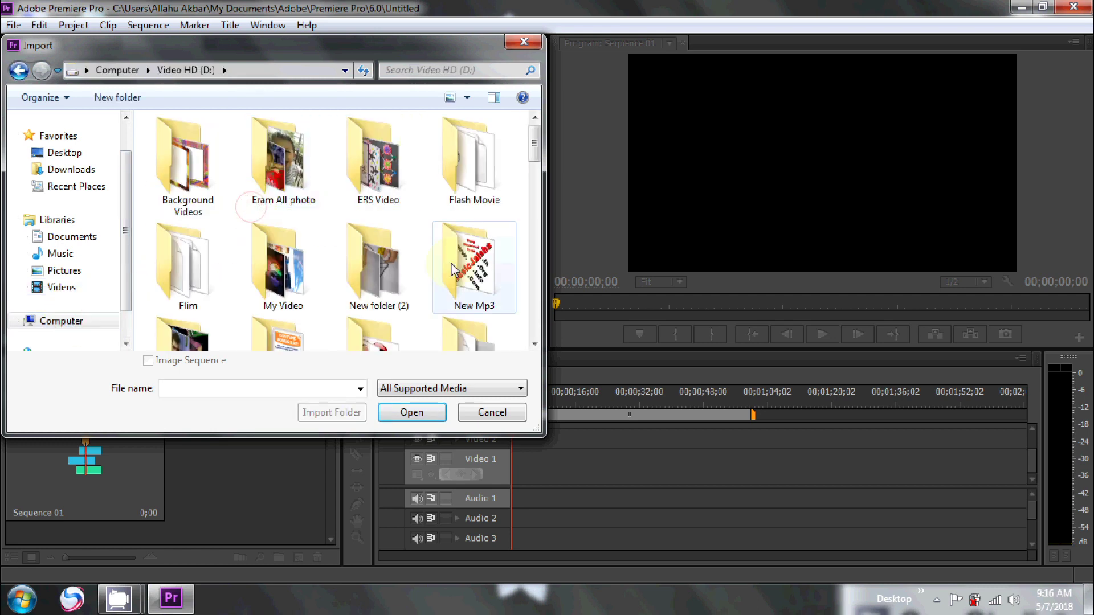
double_click(381, 262)
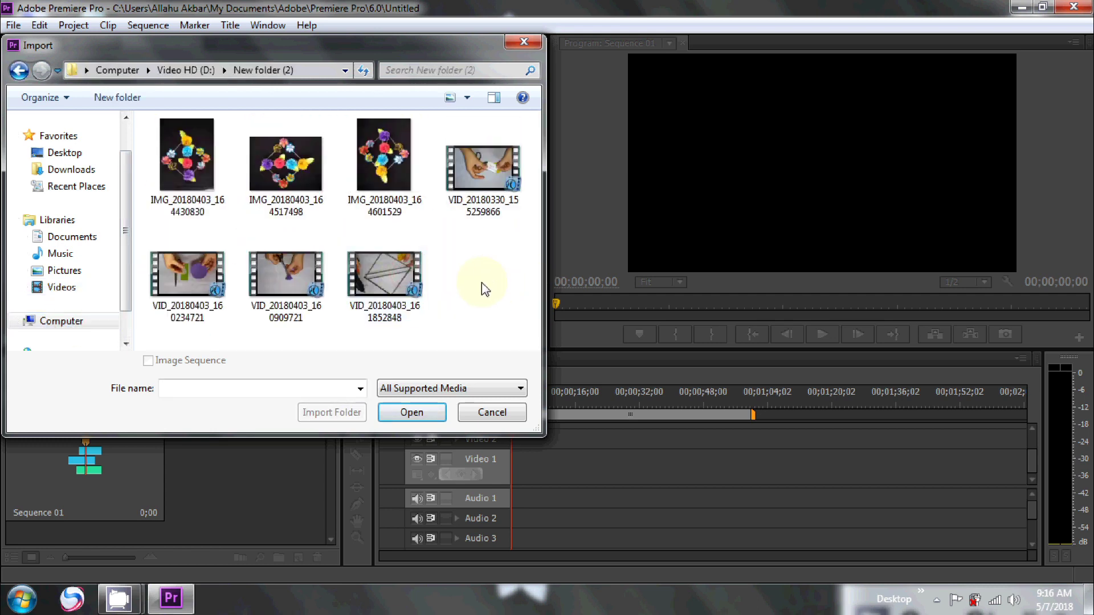
click(288, 277)
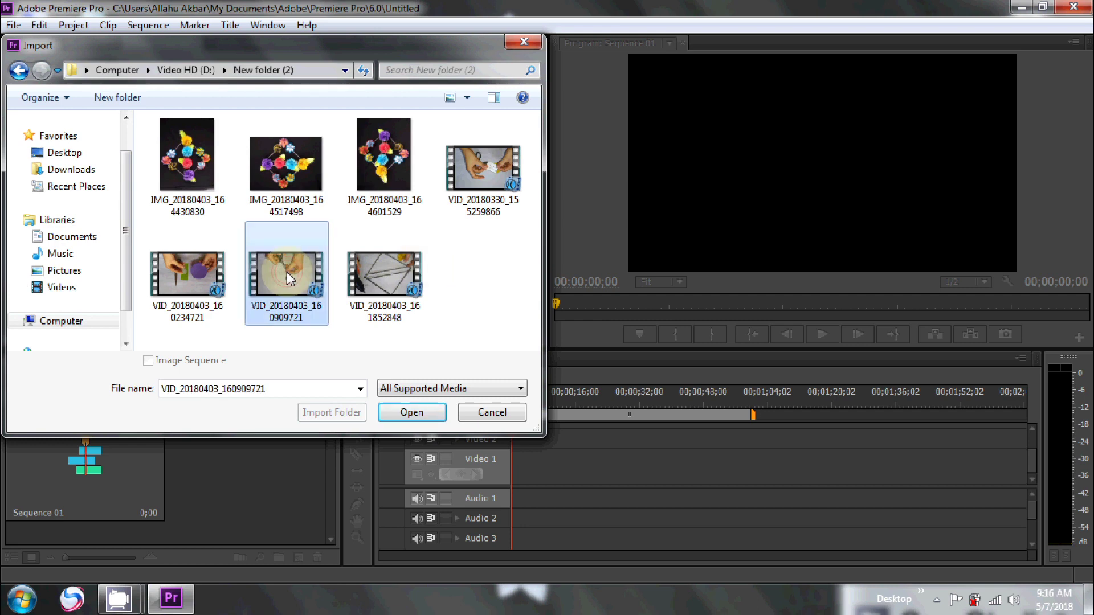
double_click(286, 272)
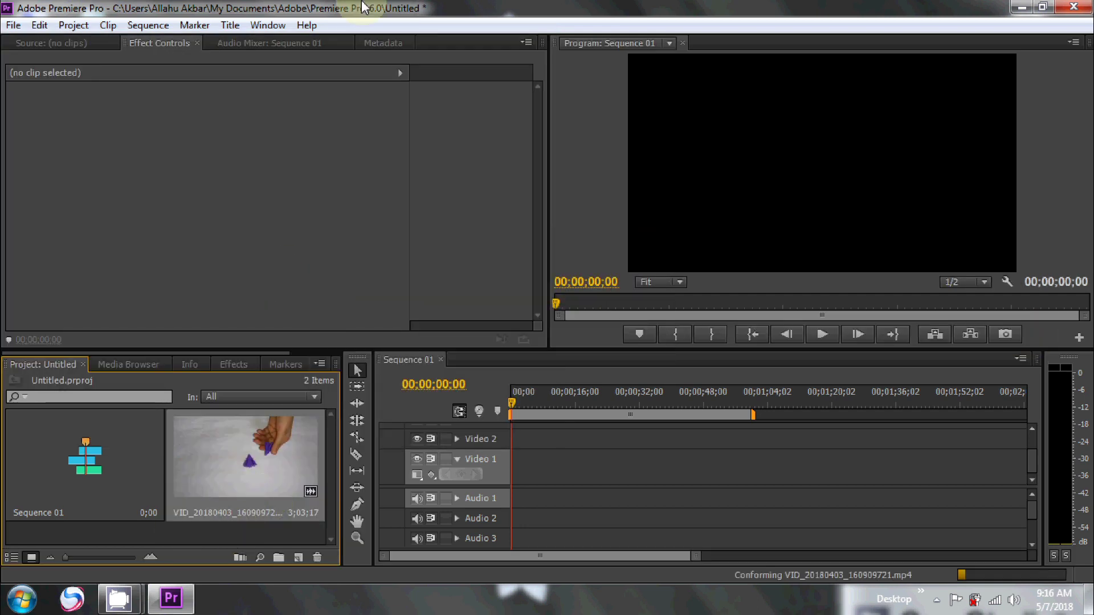
click(13, 25)
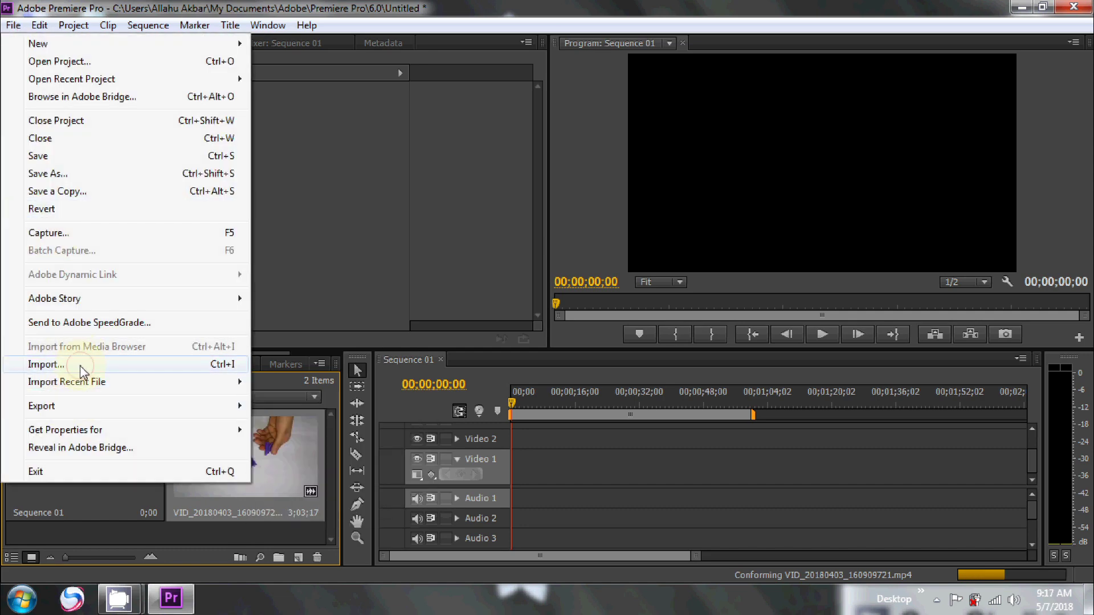
Step: Import the gff and gfsr images together from D:\Youtube
click(84, 373)
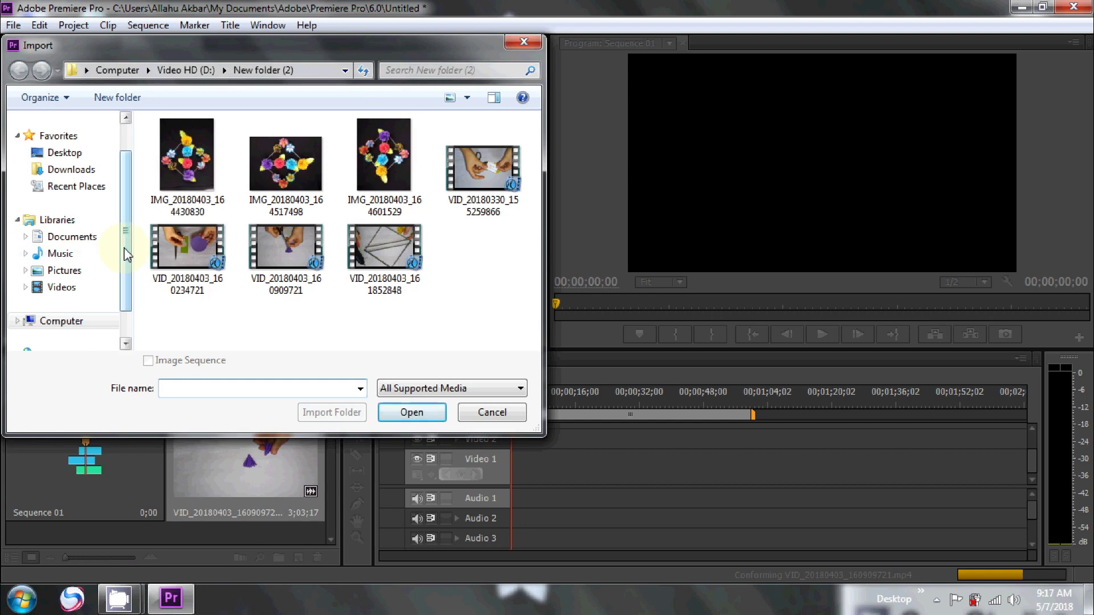
drag(126, 254, 126, 280)
click(31, 286)
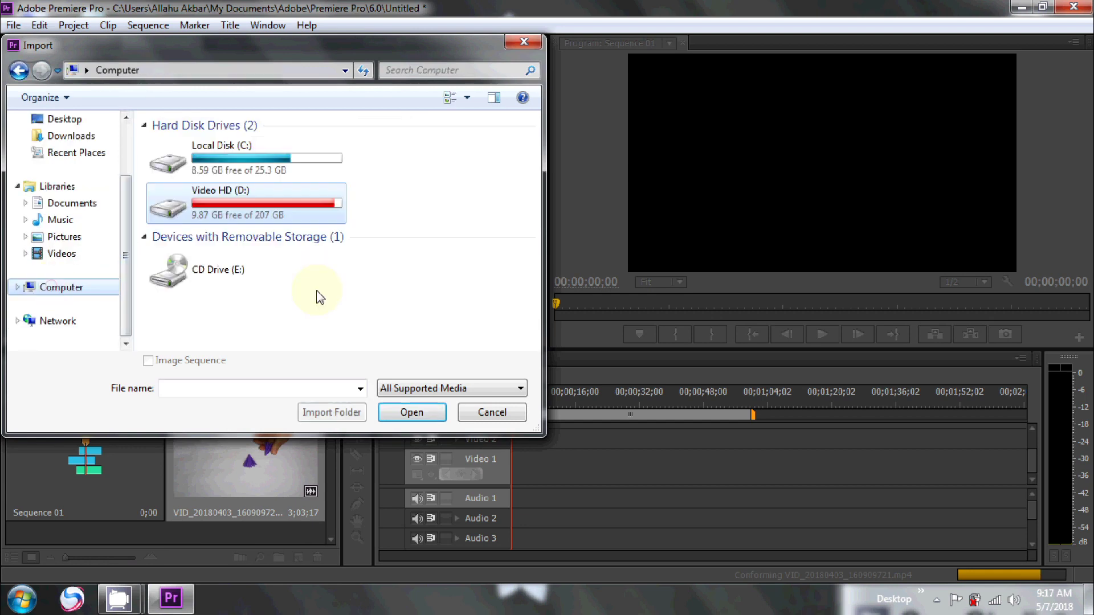
double_click(232, 203)
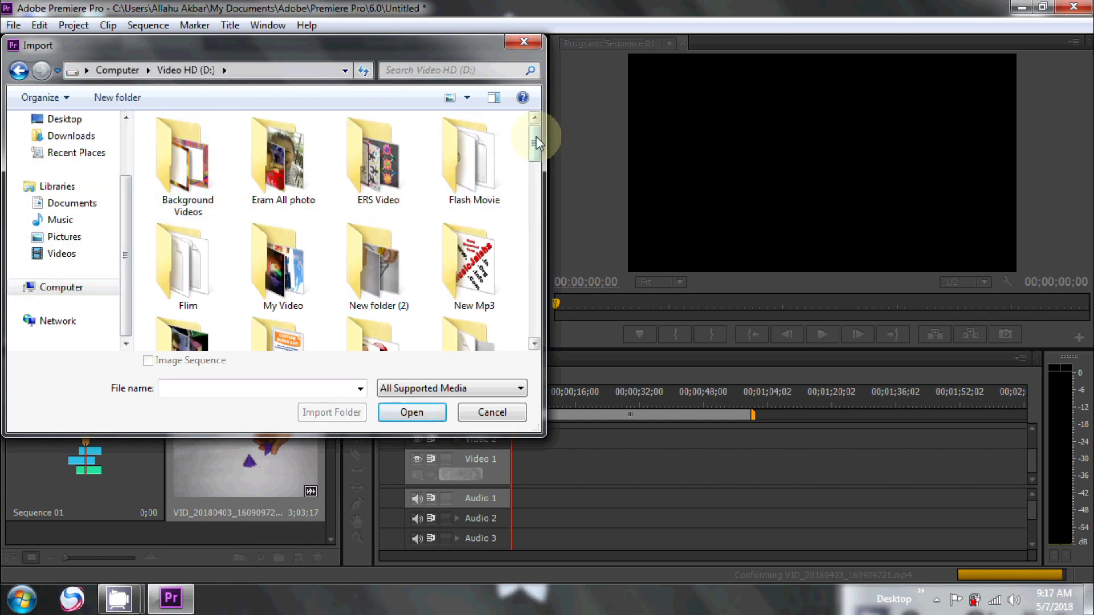
drag(535, 143, 550, 185)
double_click(190, 221)
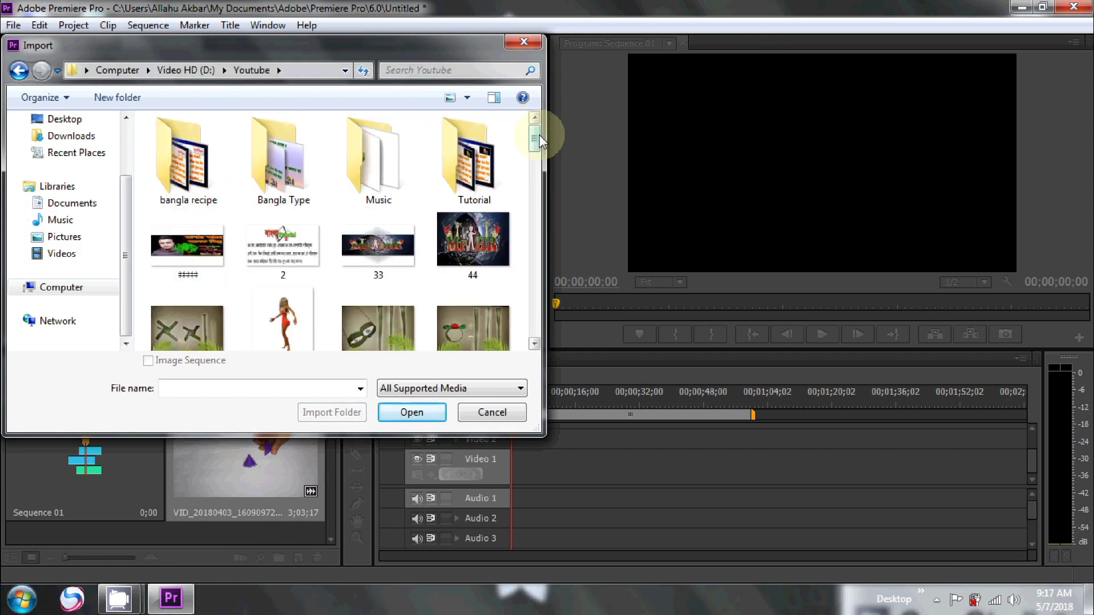
drag(535, 139, 552, 223)
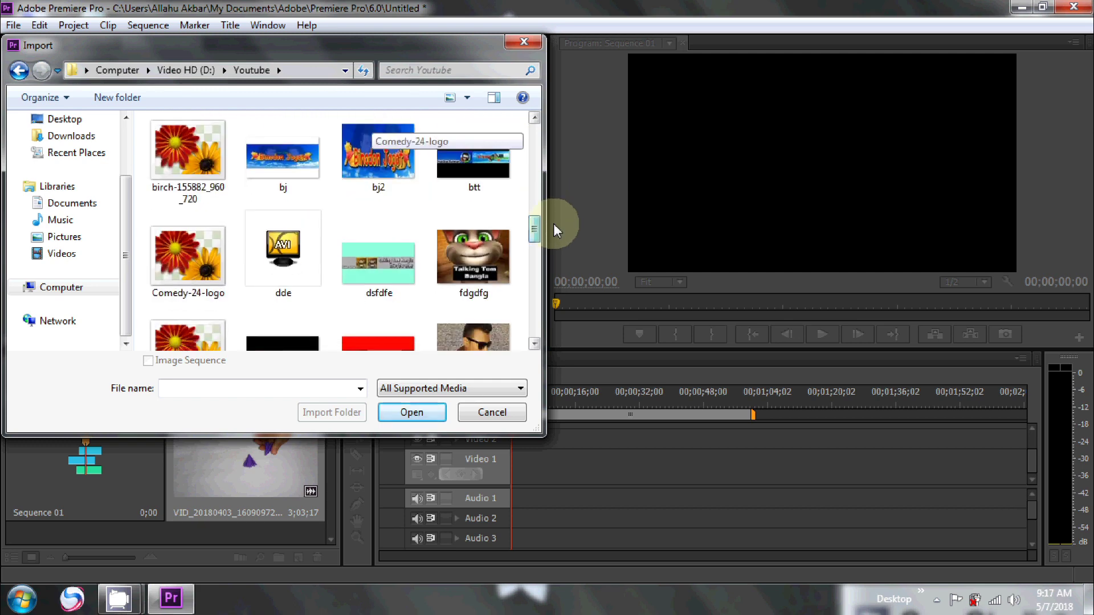
mouse_move(553, 224)
mouse_down()
mouse_move(559, 239)
mouse_move(530, 245)
mouse_up()
click(188, 223)
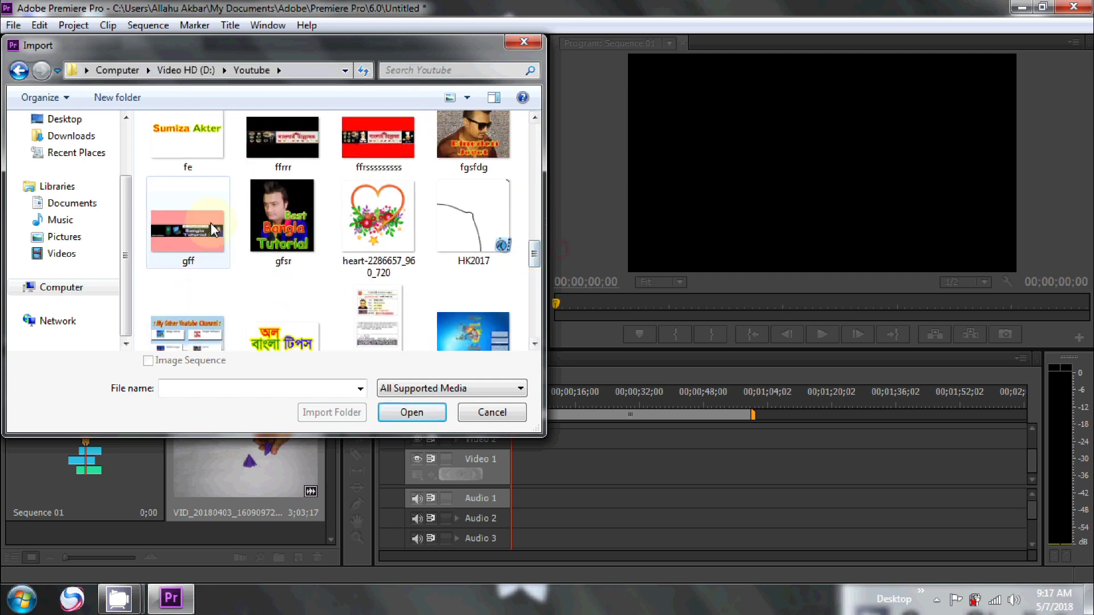
ctrl+click(276, 229)
click(412, 411)
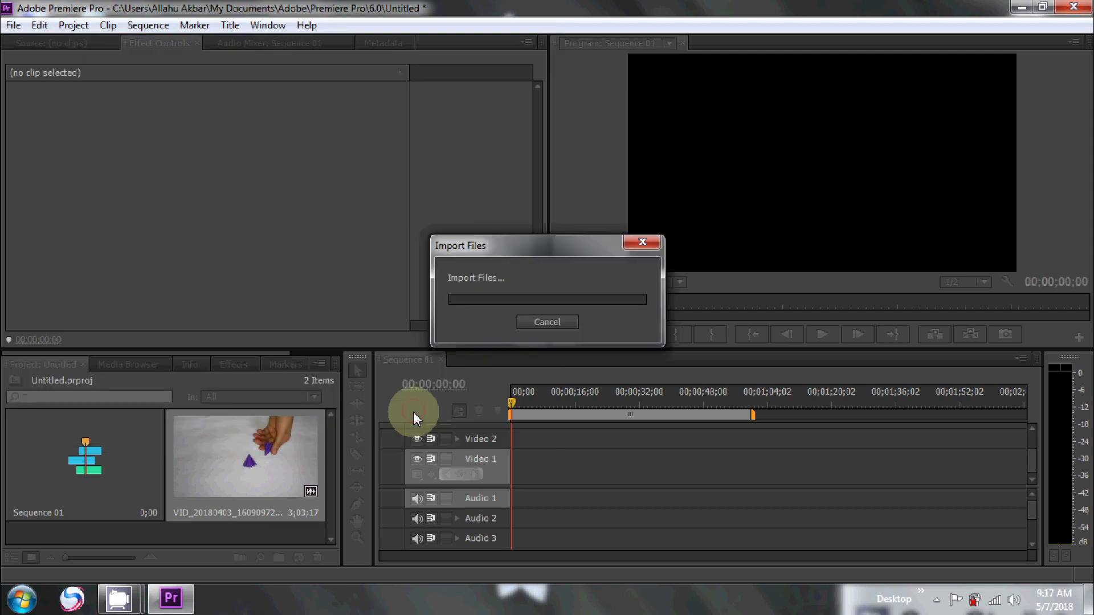
click(232, 483)
Step: Import the Cromag_Beat track from the Music folder
click(13, 25)
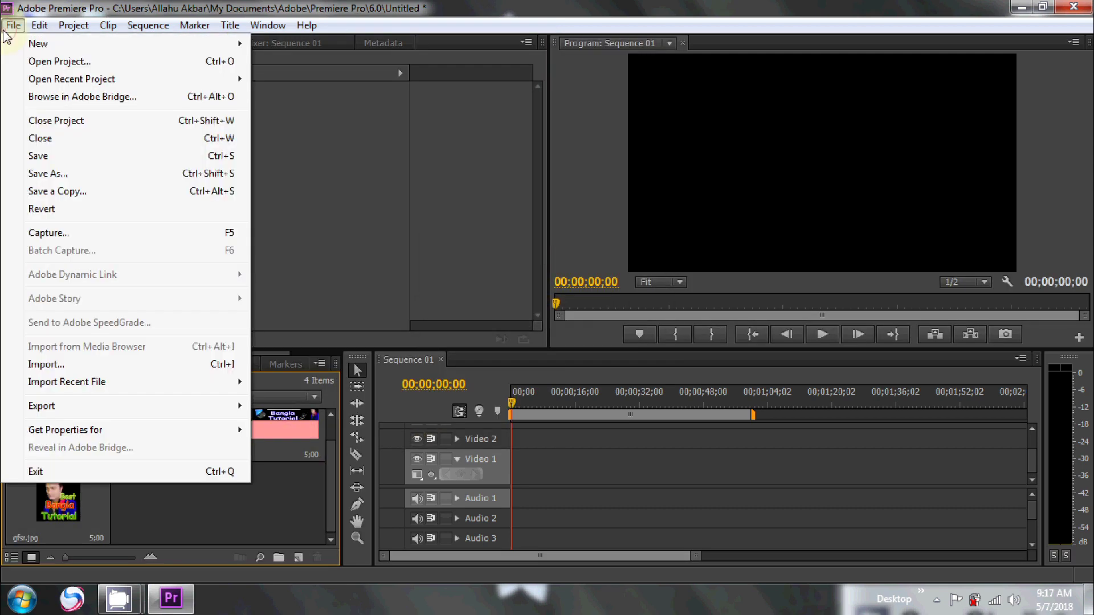
click(74, 368)
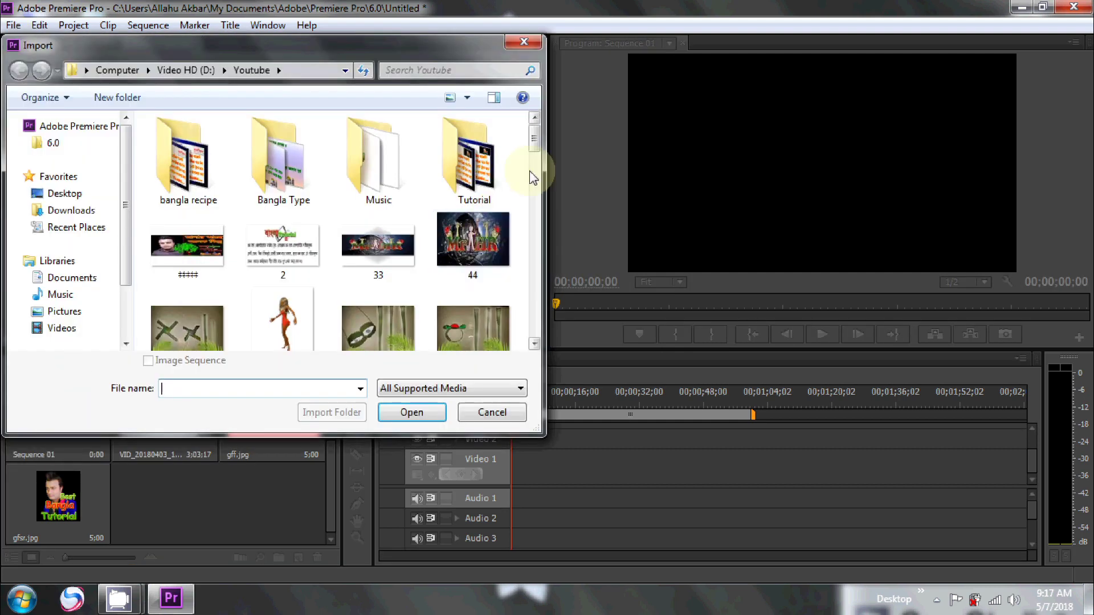
double_click(409, 182)
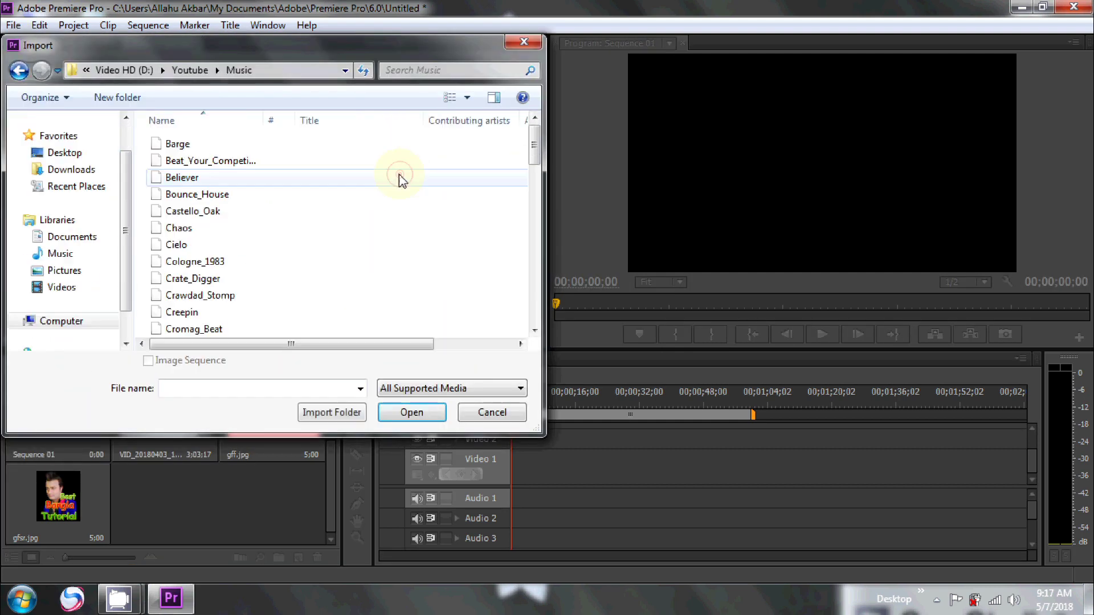
double_click(212, 329)
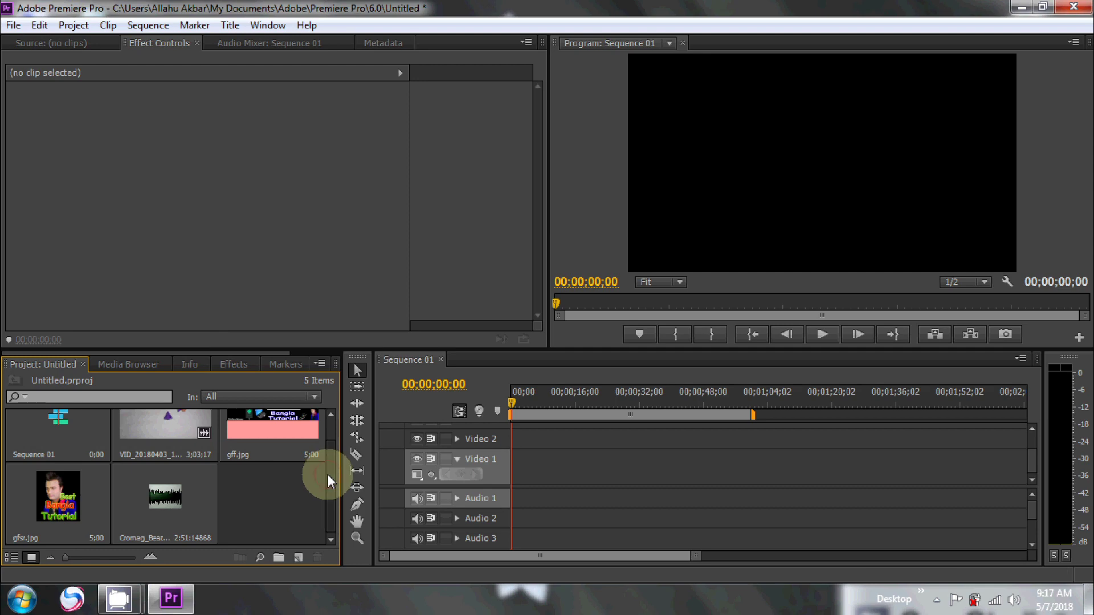
Step: Drop gff.jpg at 00;00 on Video 1, stretching it then trimming back to its original length
scroll(327, 474, up, 2)
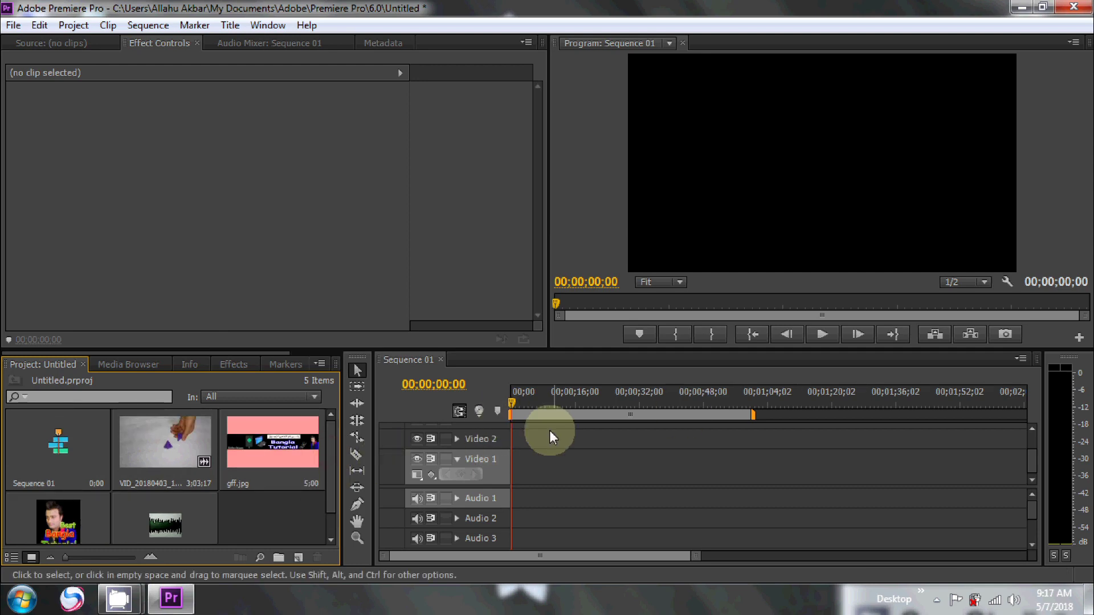
click(1032, 457)
scroll(1031, 456, up, 1)
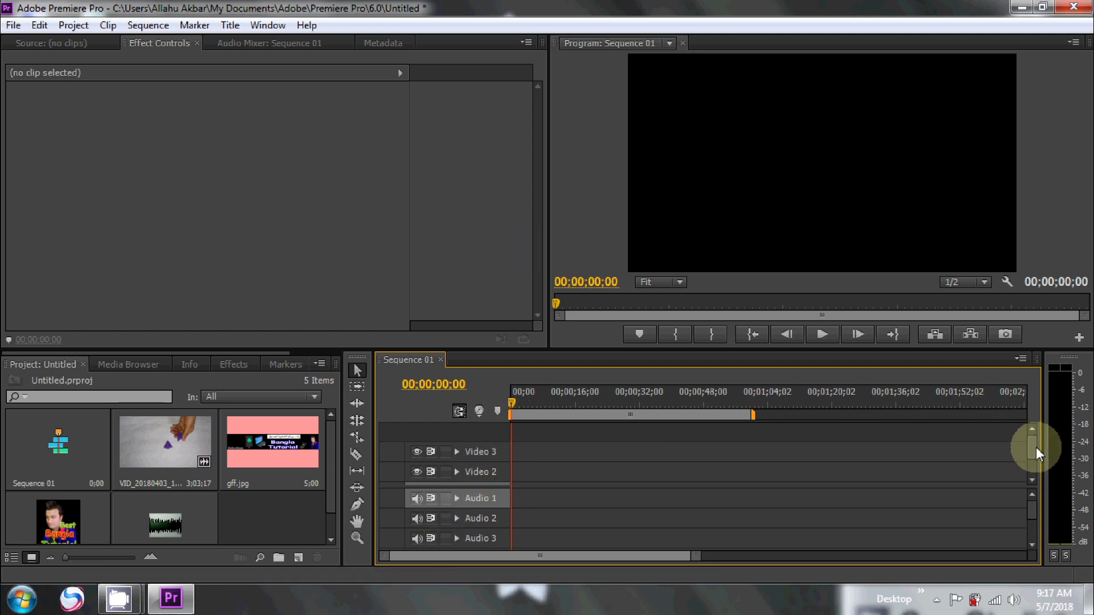
drag(1028, 443, 1036, 474)
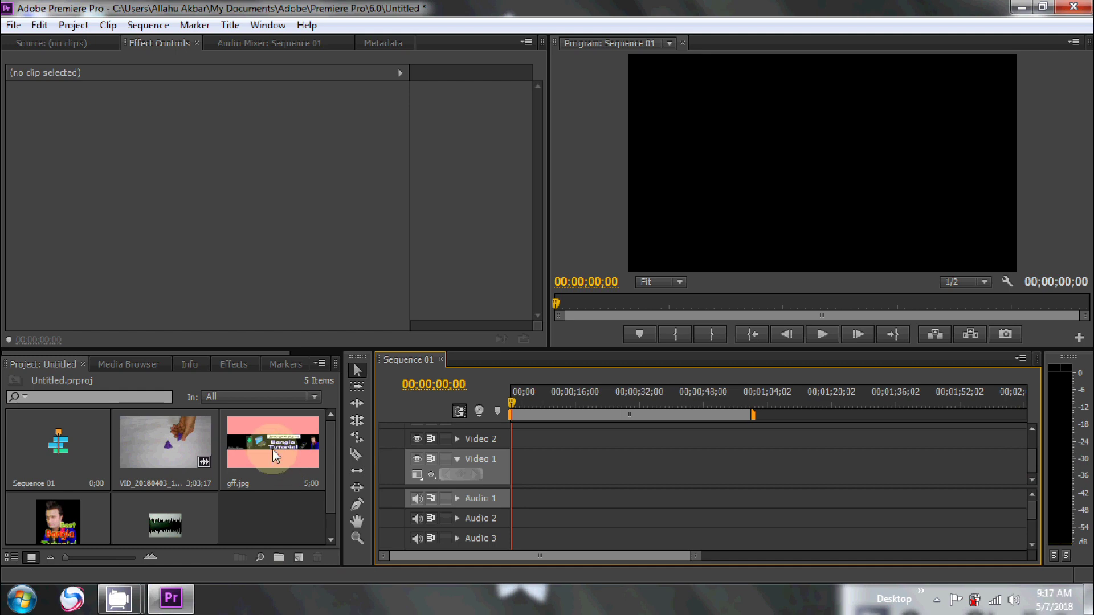
click(564, 403)
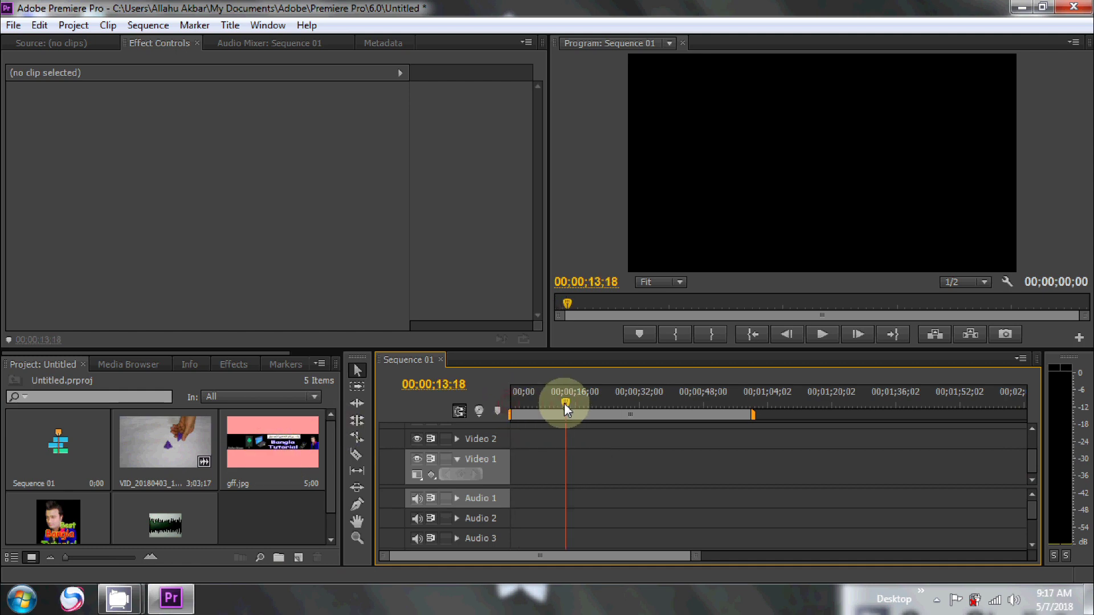
mouse_move(269, 443)
mouse_down()
mouse_move(522, 459)
mouse_move(503, 454)
mouse_up()
click(518, 400)
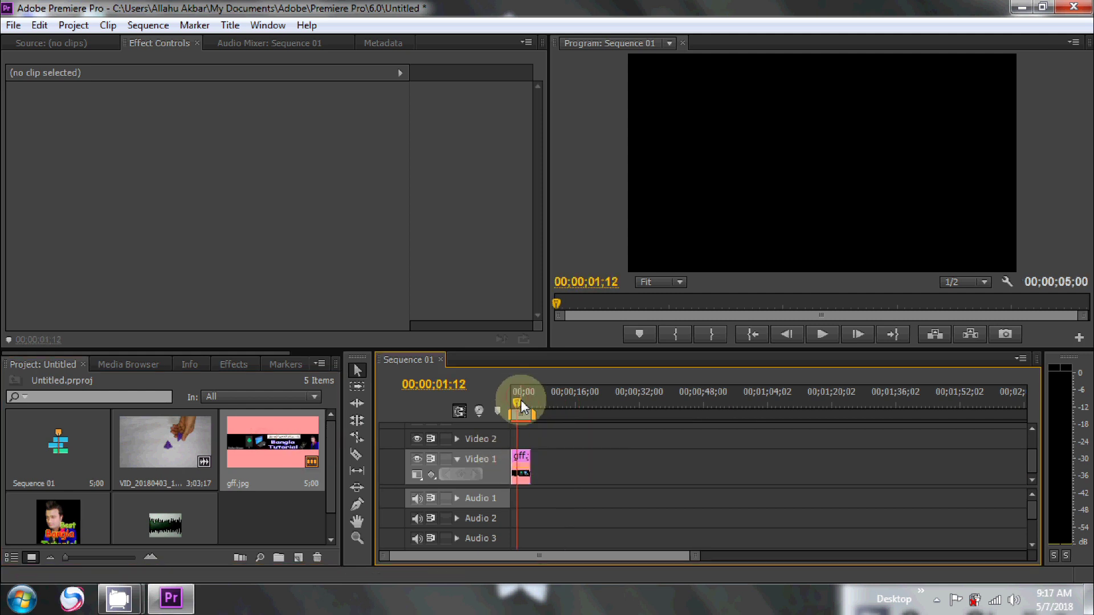
mouse_move(519, 401)
mouse_down()
mouse_move(533, 405)
mouse_move(521, 405)
mouse_up()
drag(529, 460, 805, 458)
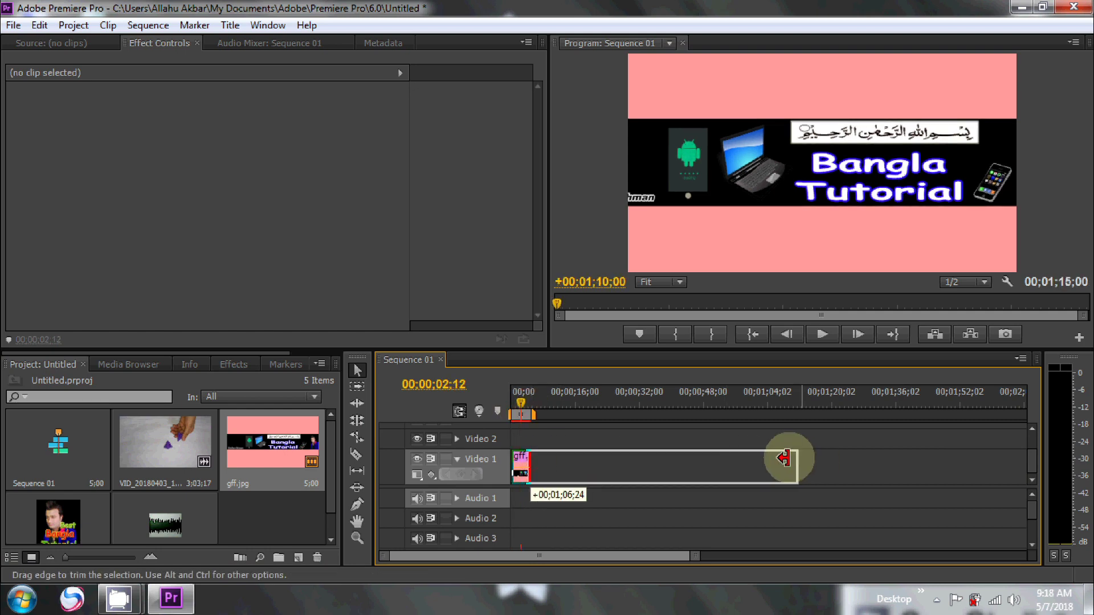
drag(804, 459, 530, 459)
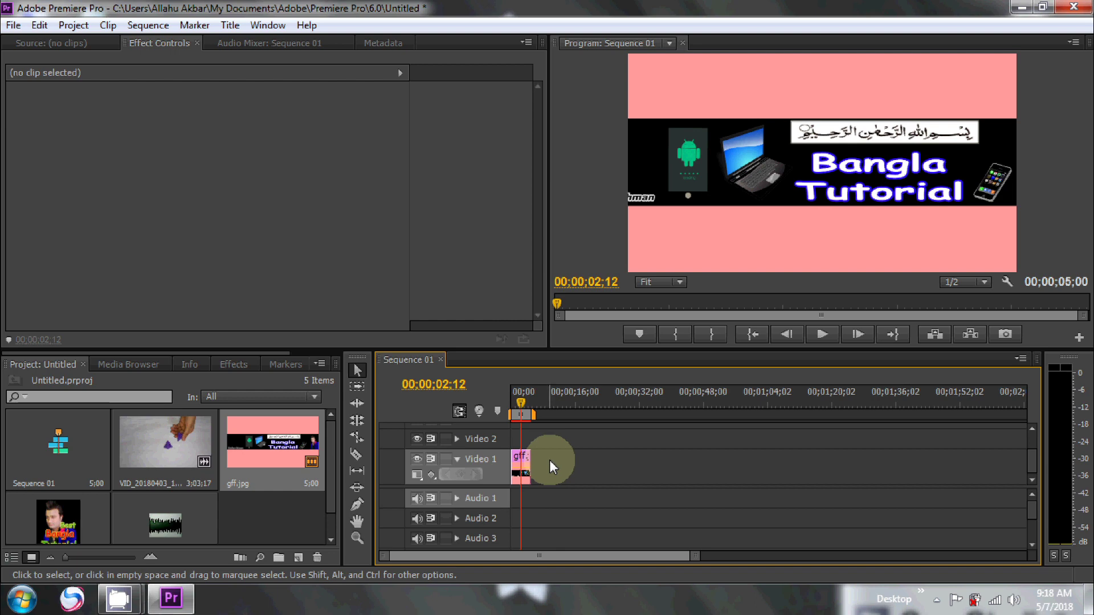
drag(180, 470, 497, 460)
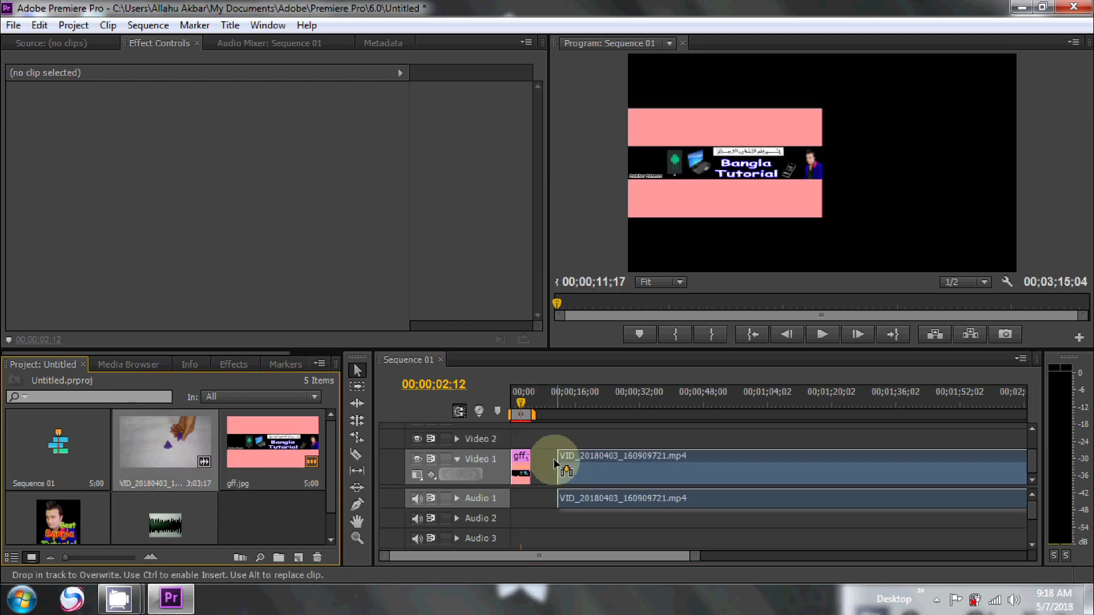
Step: Place the craft video after gff.jpg, unlink it, and delete its audio from Audio 1
drag(497, 461, 533, 458)
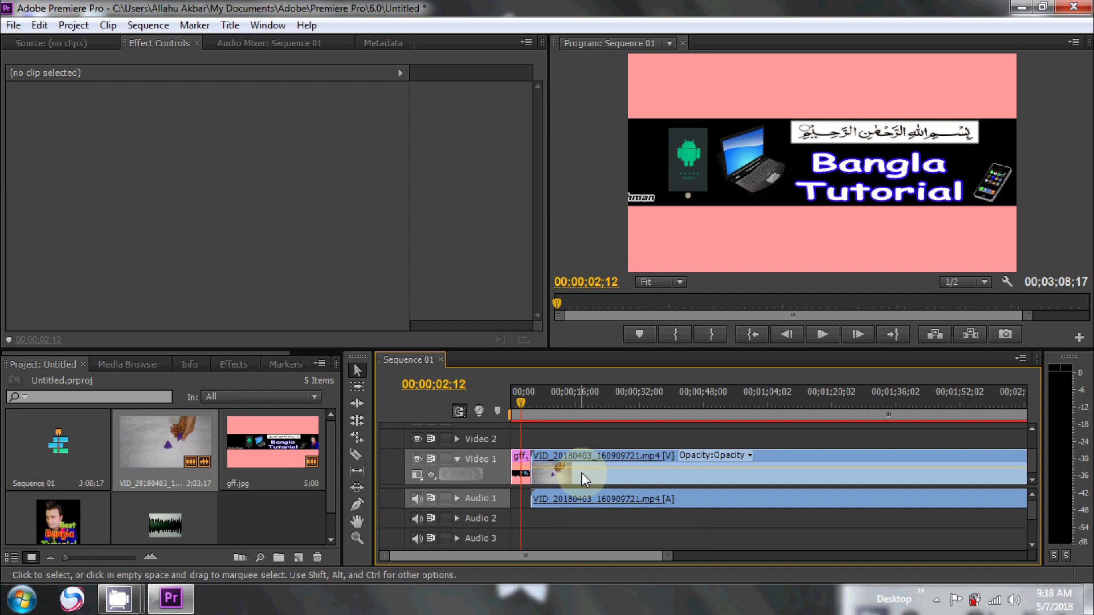
right_click(584, 479)
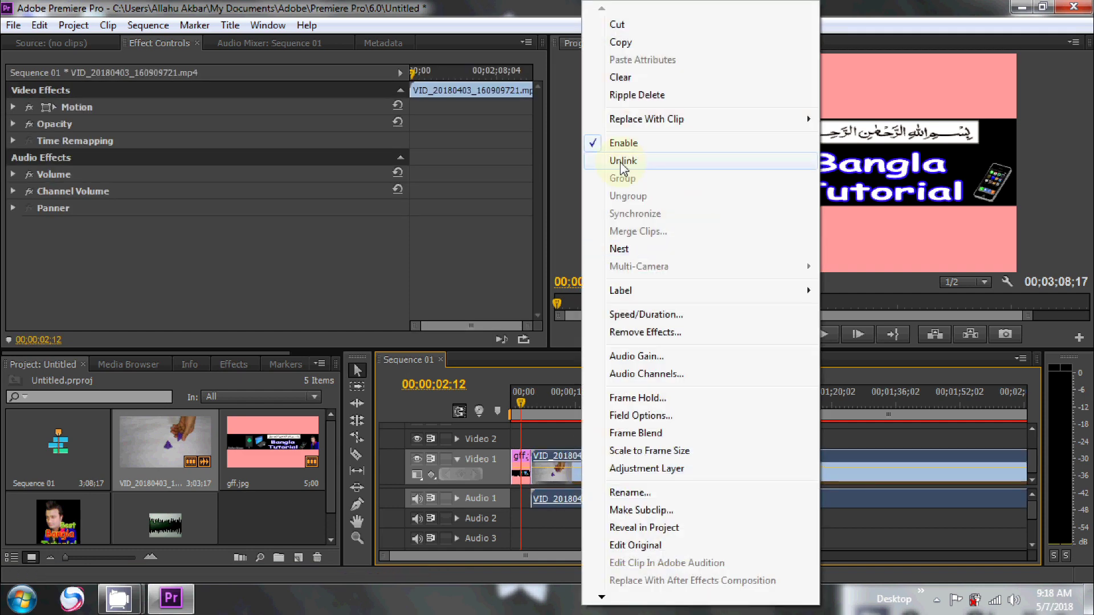
click(682, 162)
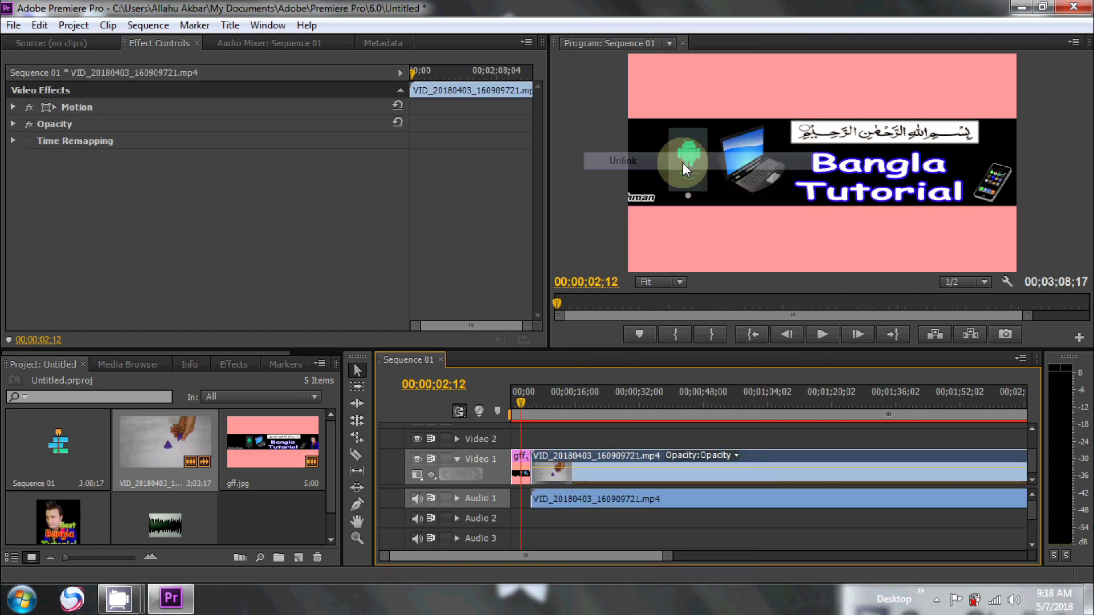
click(633, 515)
click(635, 499)
click(637, 479)
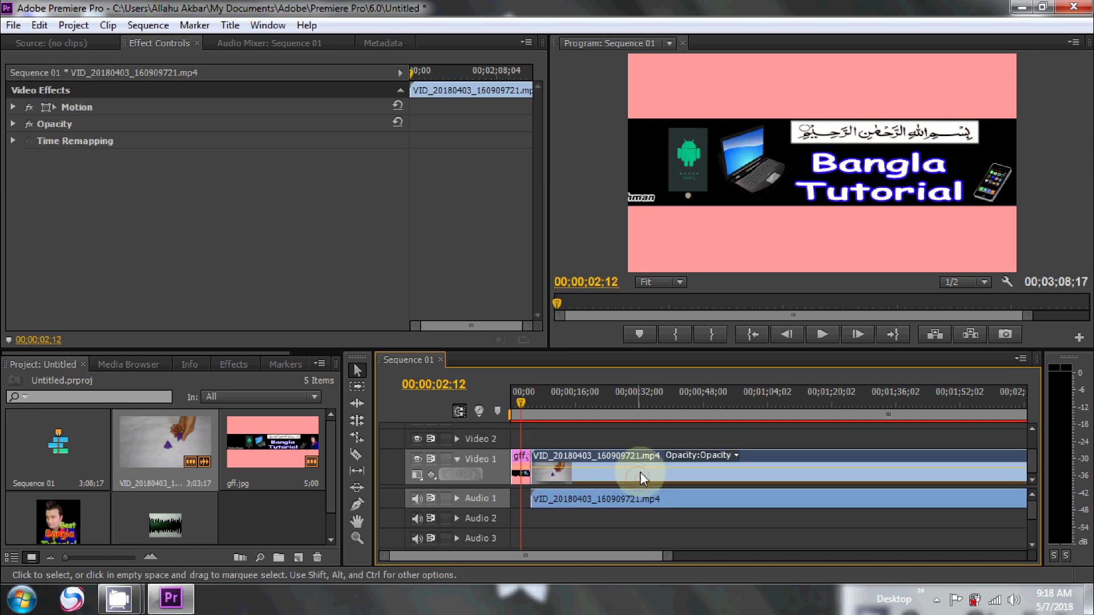
click(634, 507)
click(634, 499)
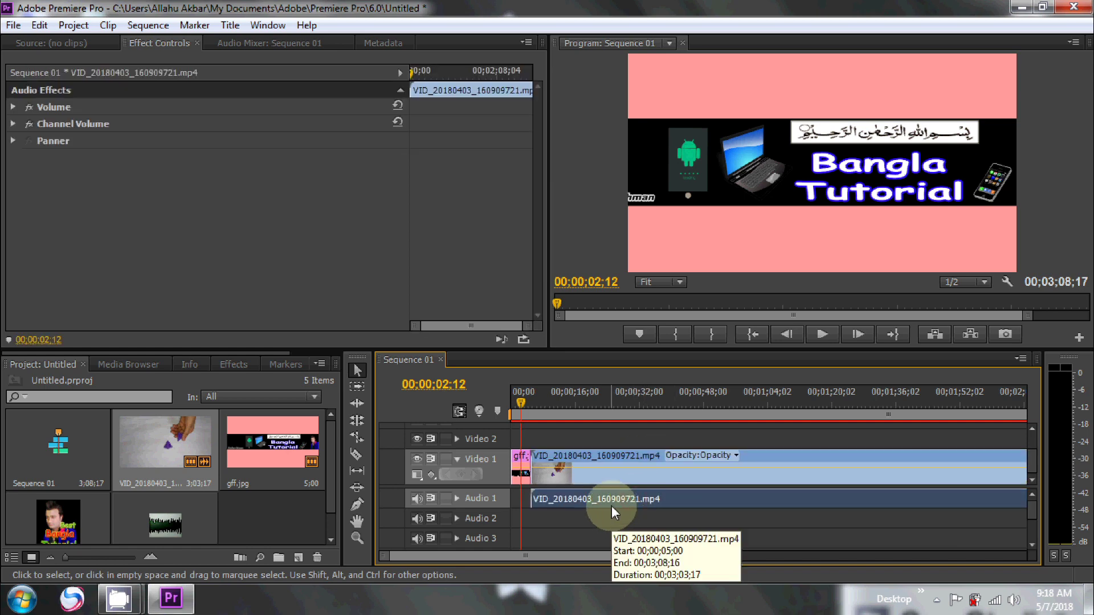
key(Delete)
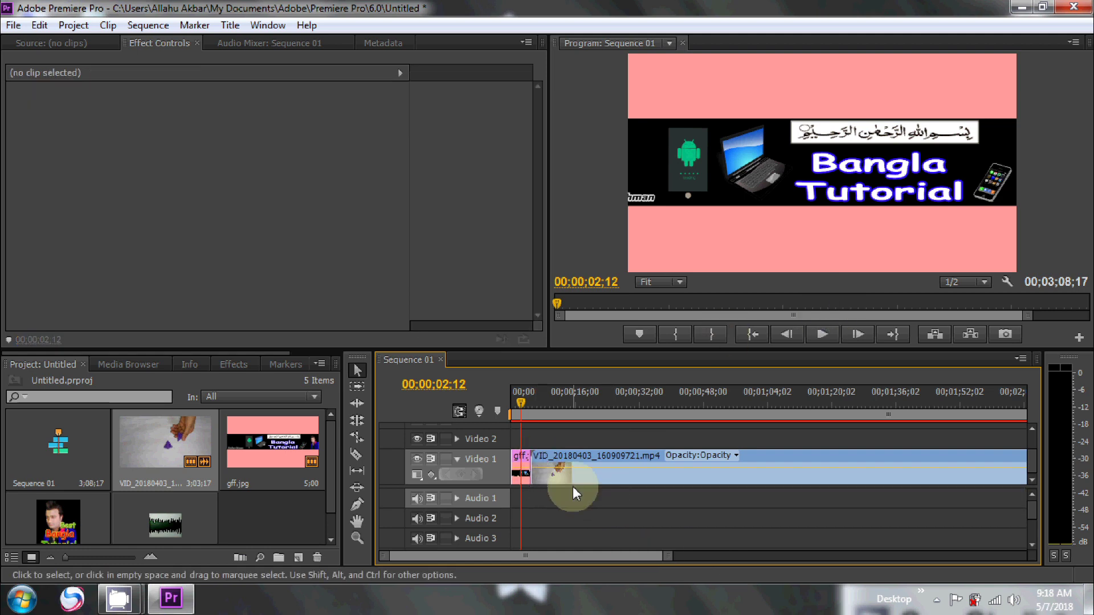
Step: Set the playhead to 00;00;14;06 and select the craft video clip on Video 1
click(568, 403)
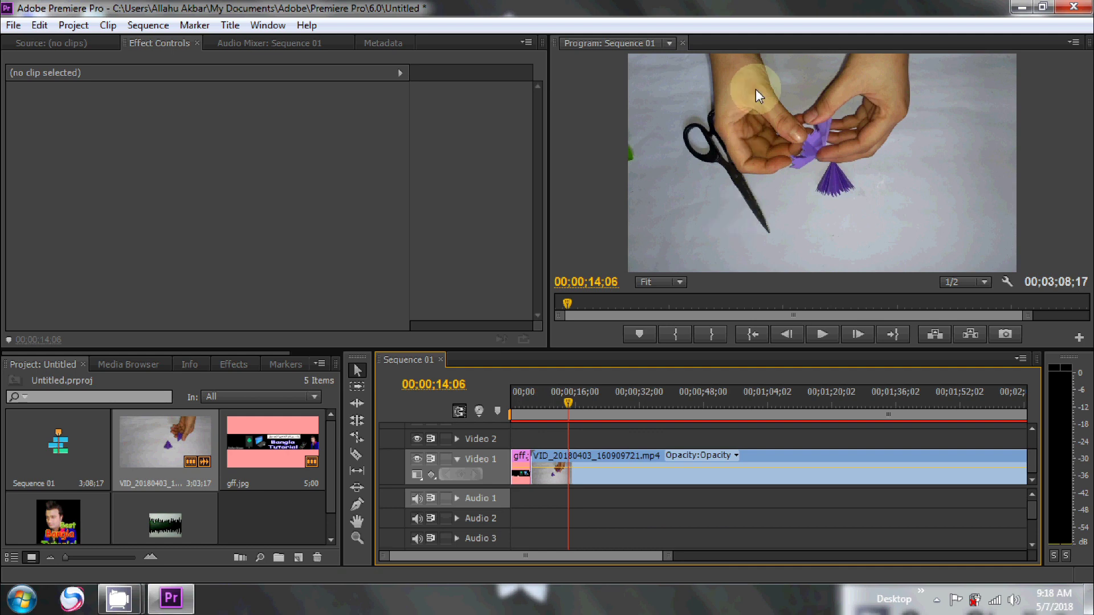
click(610, 475)
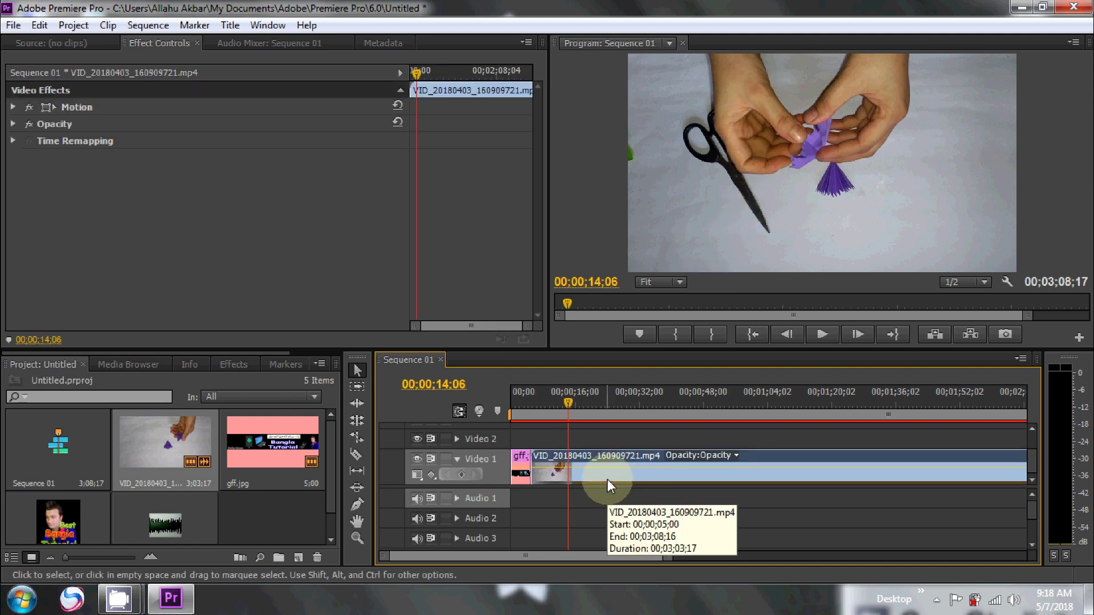
click(239, 364)
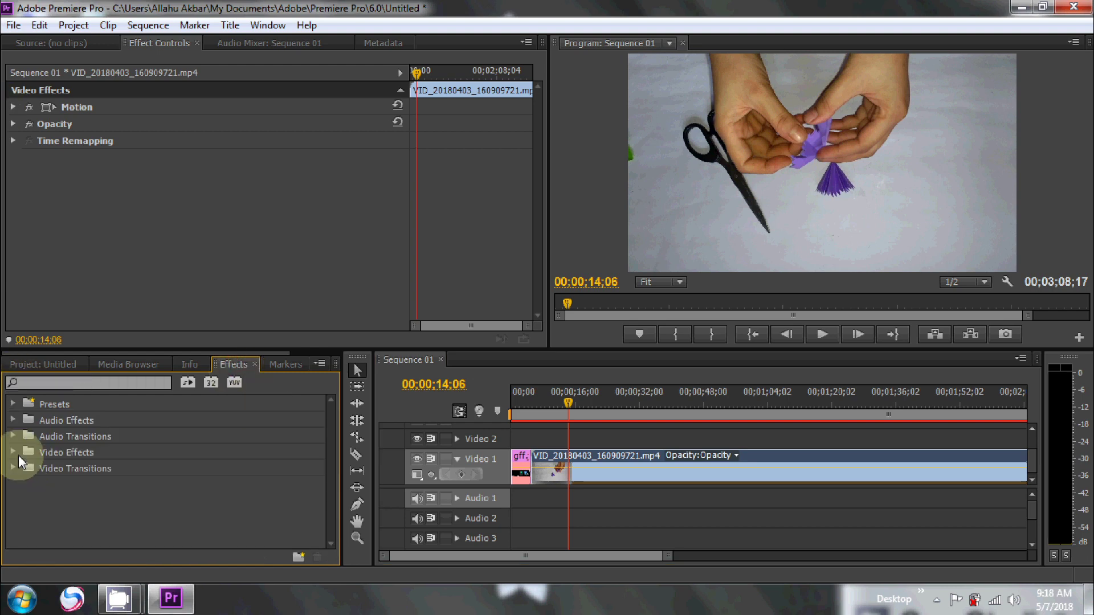
Step: Apply the Transform effects Vertical Flip and Horizontal Flip to the craft video clip
double_click(53, 457)
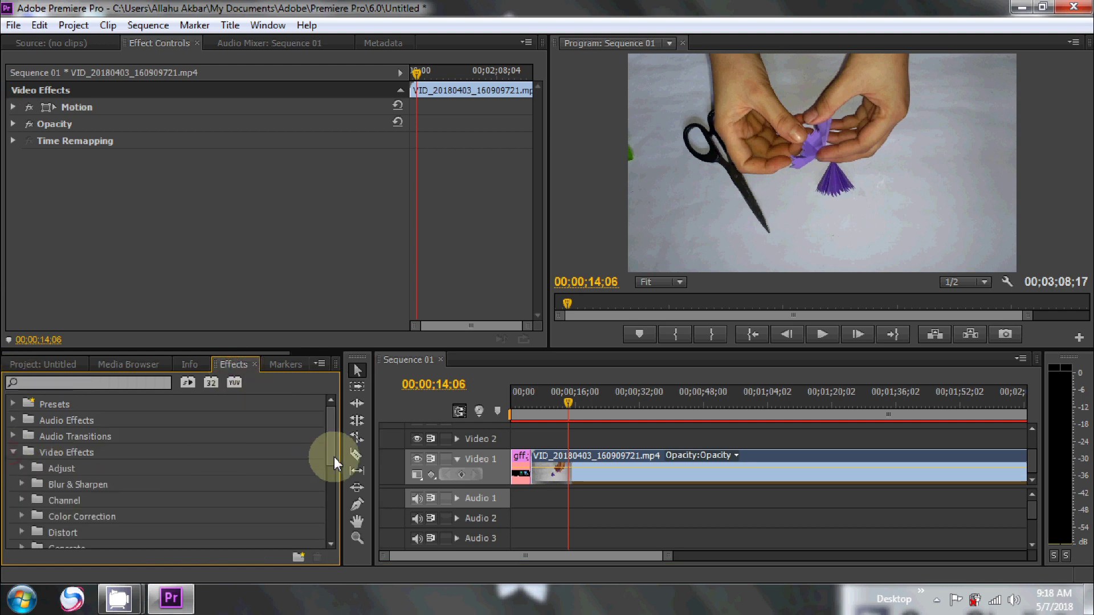
drag(334, 456, 339, 517)
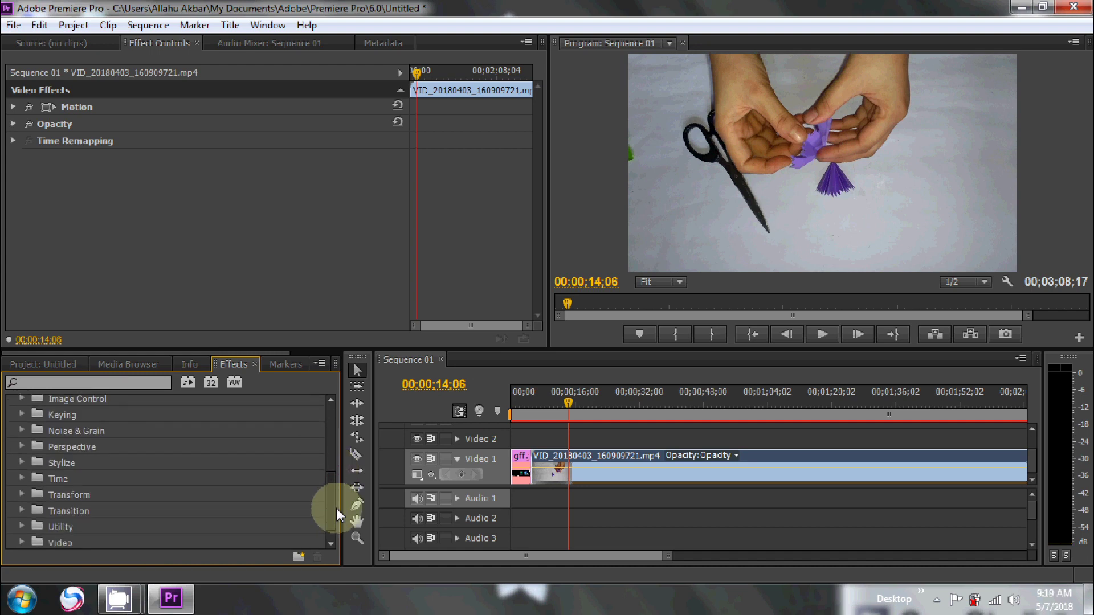
click(21, 478)
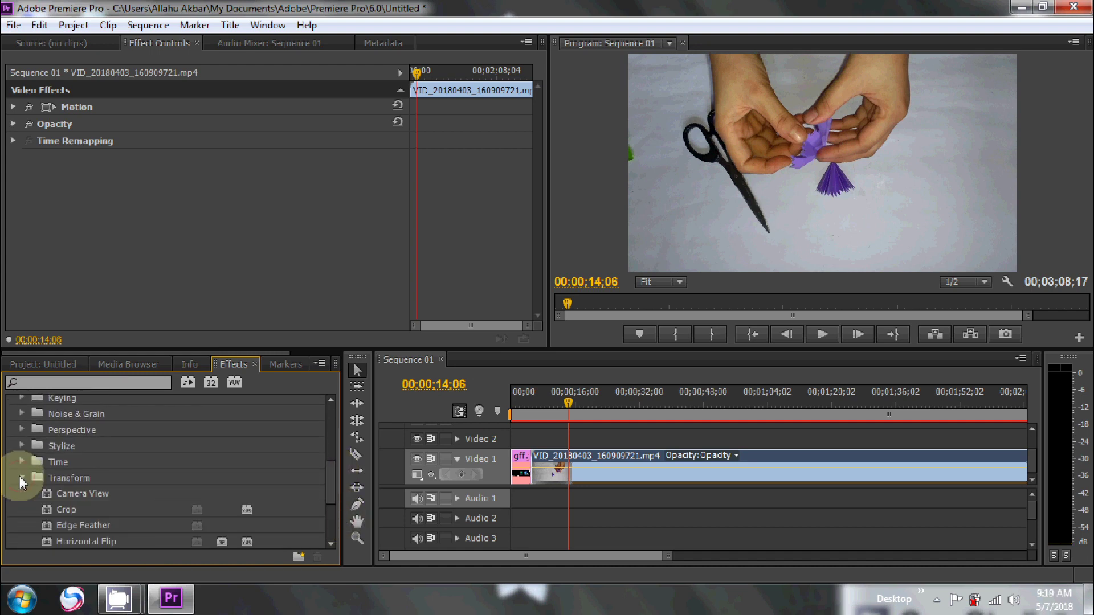
drag(330, 466, 343, 501)
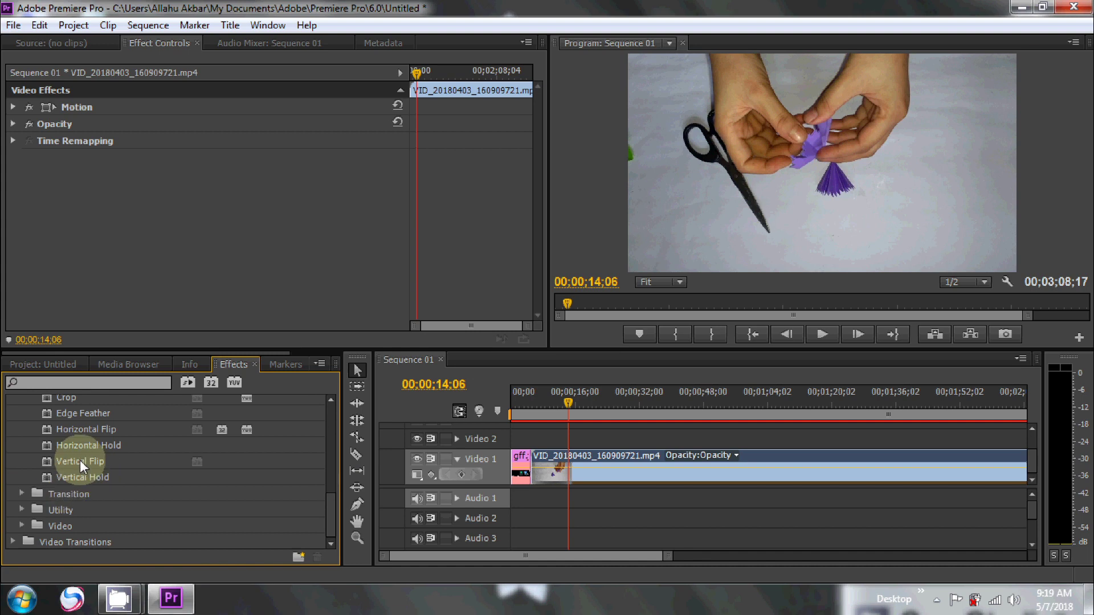
drag(80, 462, 545, 471)
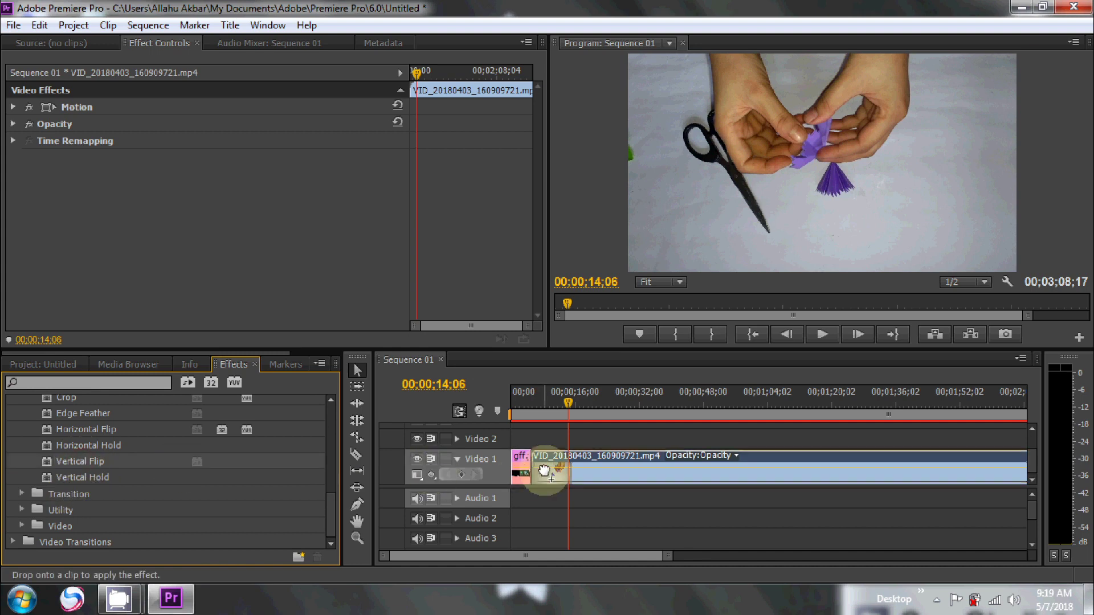
drag(545, 472, 552, 472)
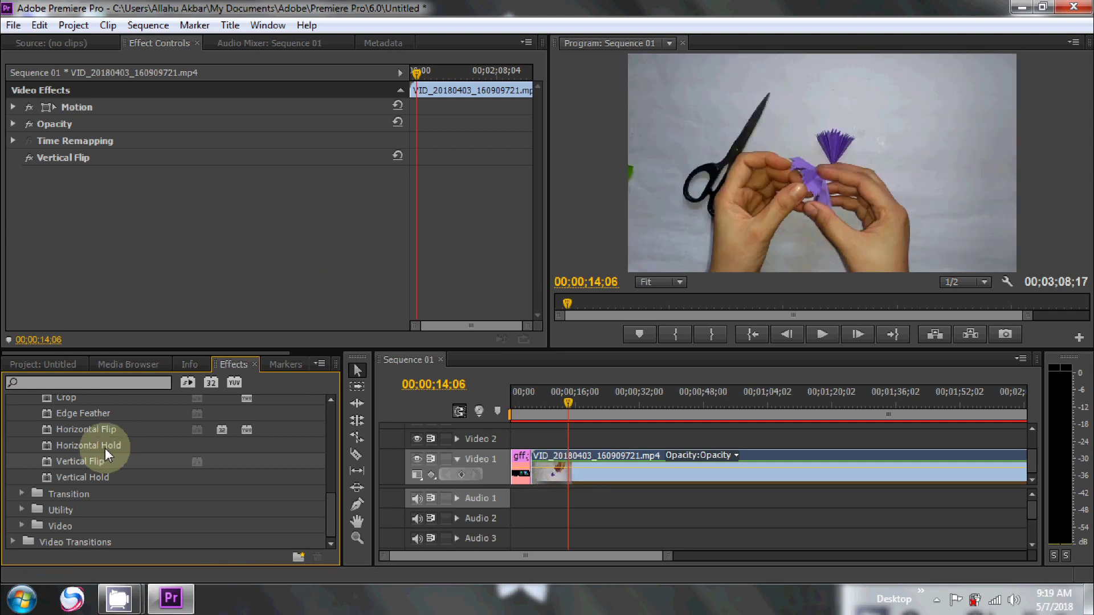
drag(88, 429, 559, 474)
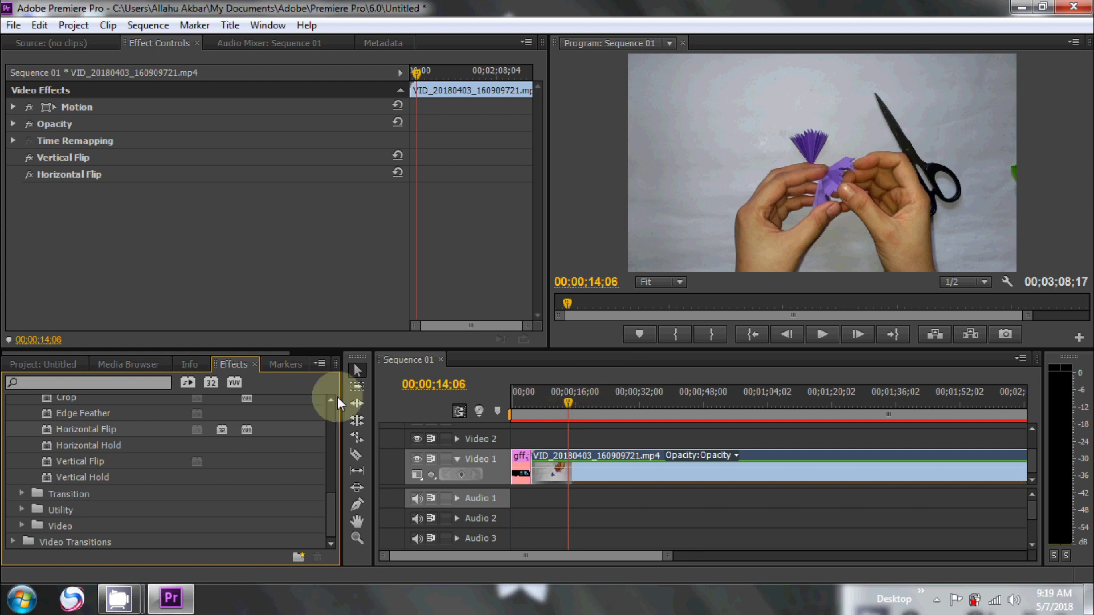
drag(330, 501, 333, 480)
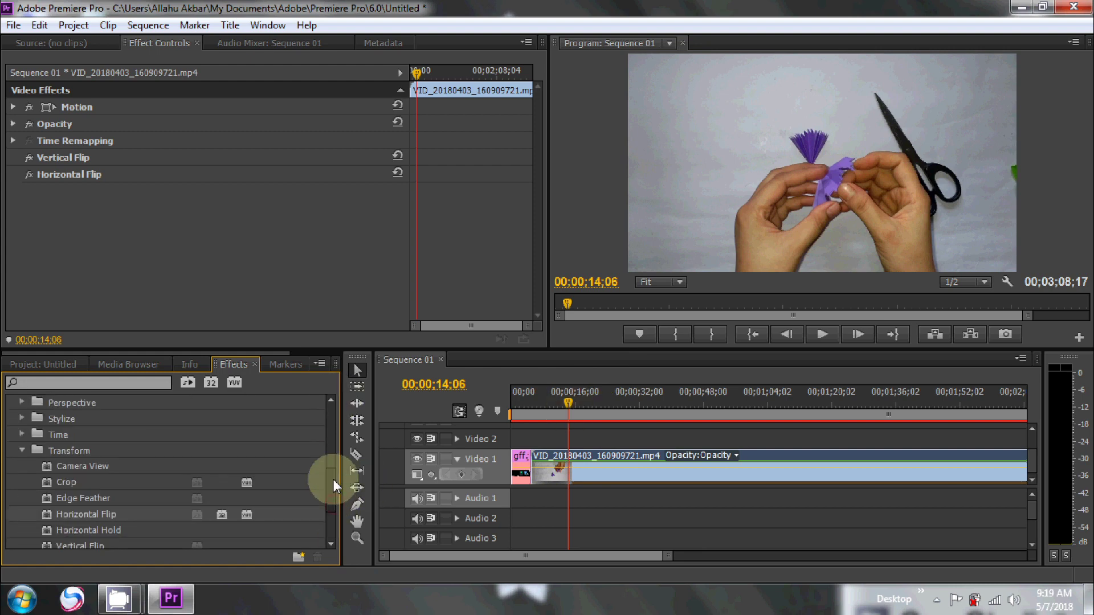
click(23, 451)
scroll(330, 505, up, 2)
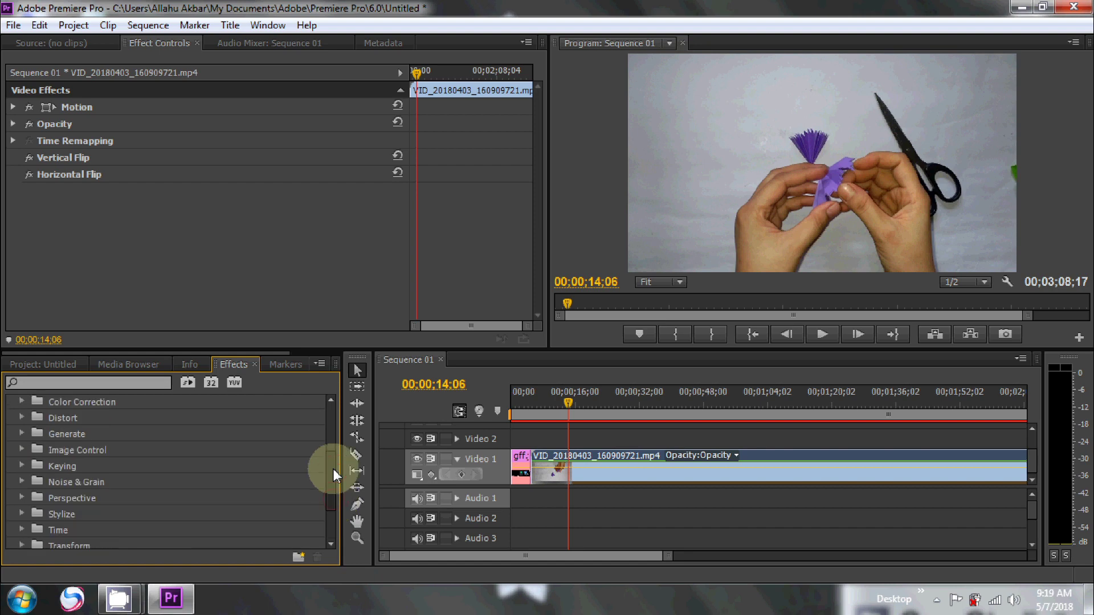
drag(334, 505, 336, 430)
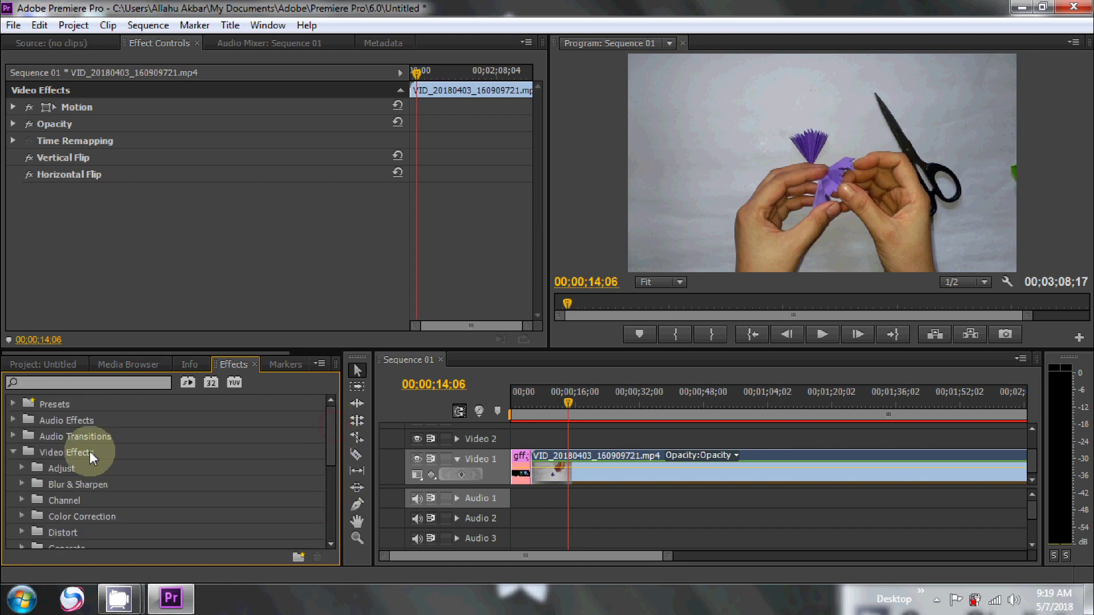
Step: Add Color Correction's Brightness & Contrast to the craft clip with Brightness 15
click(22, 515)
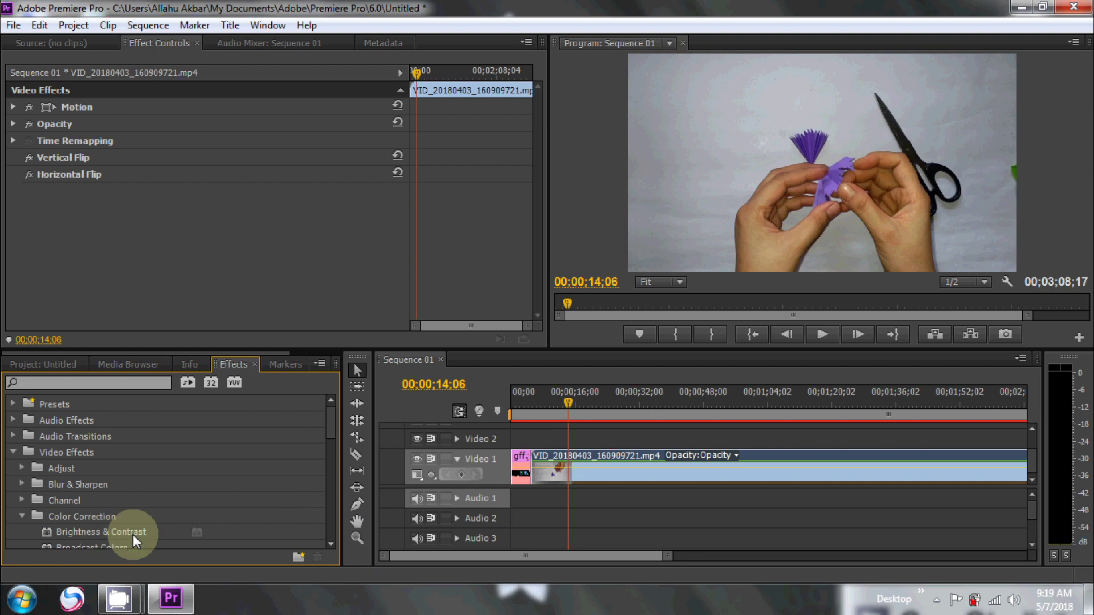
mouse_move(111, 534)
mouse_down()
mouse_move(638, 484)
mouse_move(644, 458)
mouse_up()
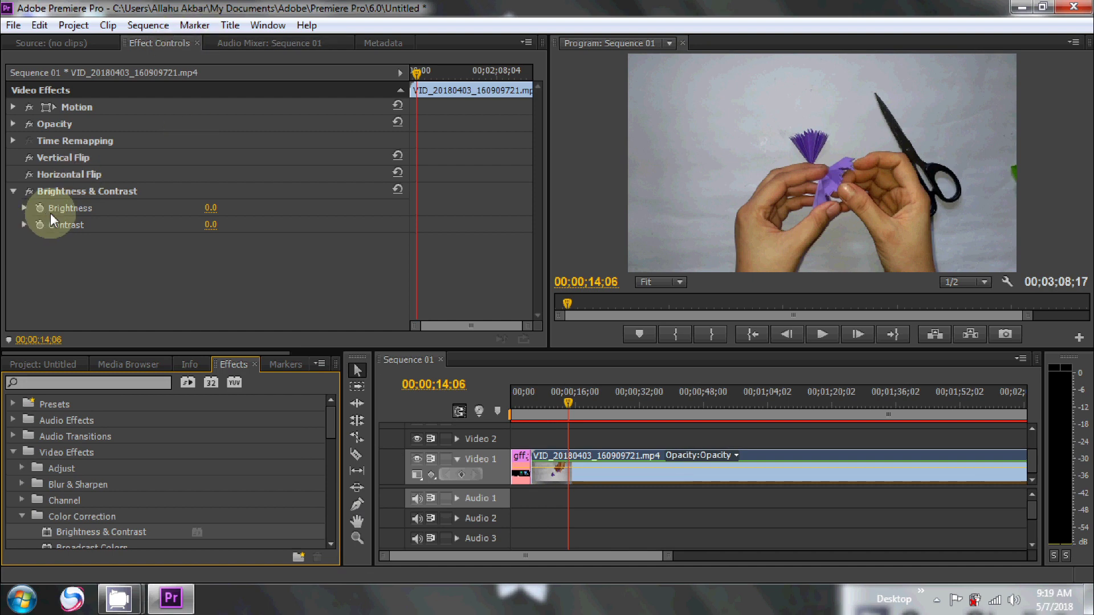
click(206, 211)
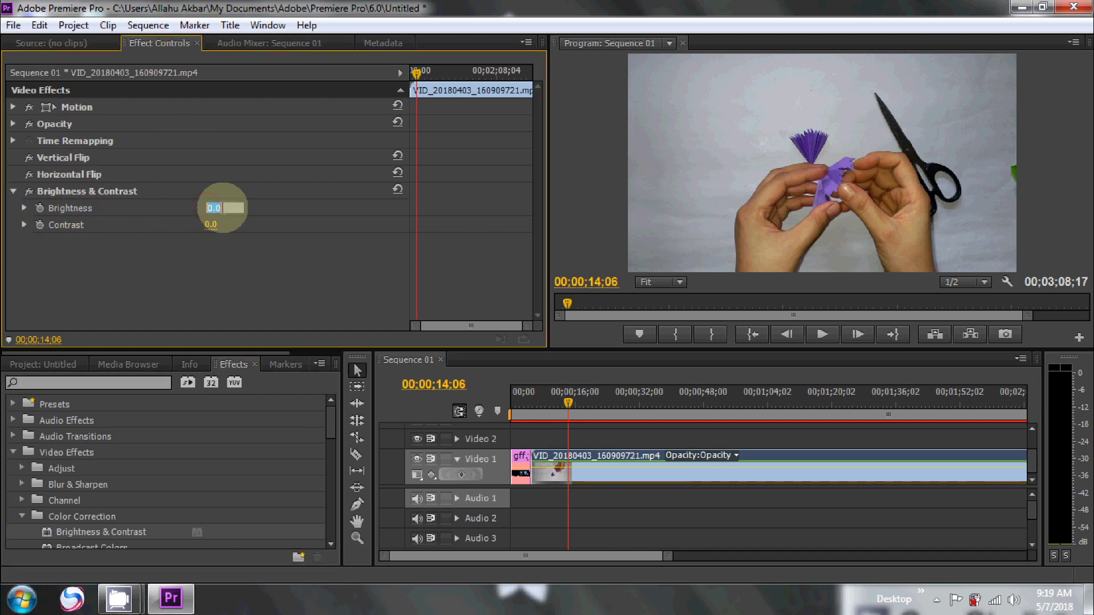
text(15)
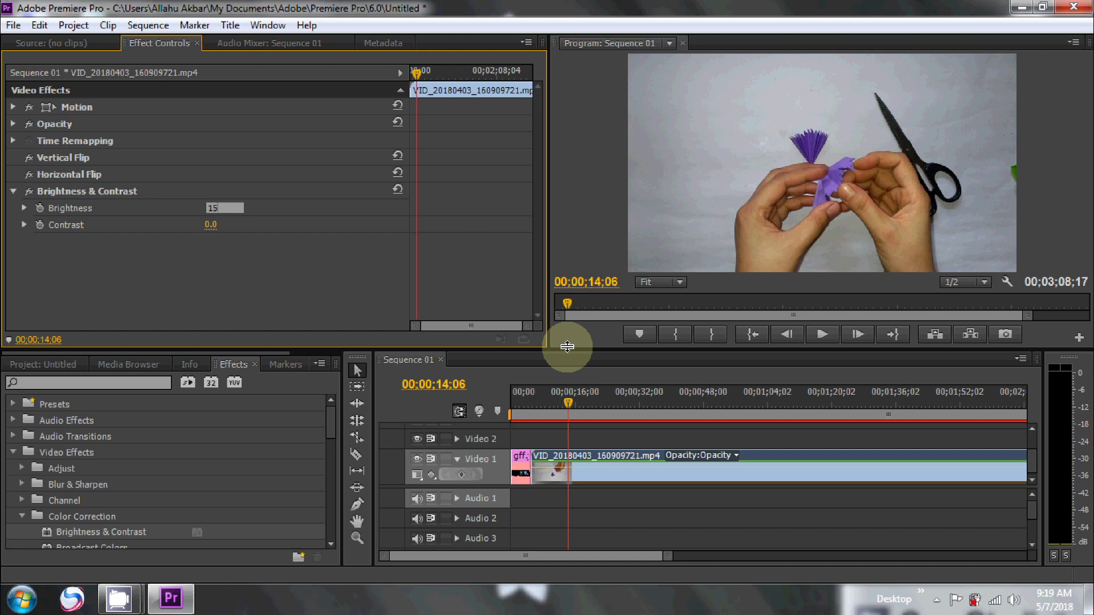
click(659, 497)
click(658, 496)
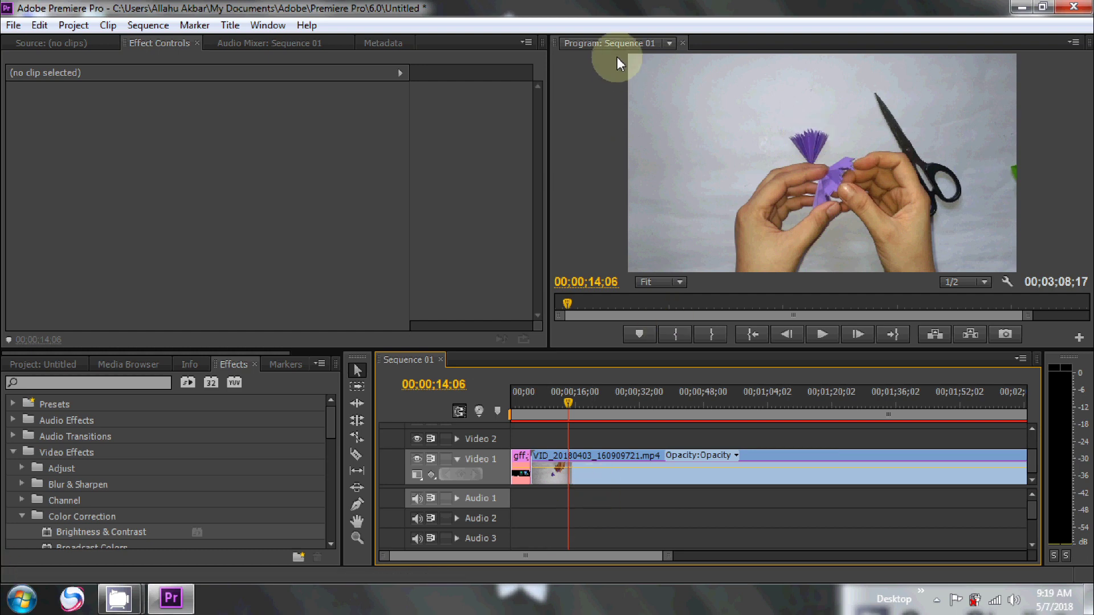
Step: Set the craft clip's speed to 200% in Speed/Duration
drag(561, 559, 557, 558)
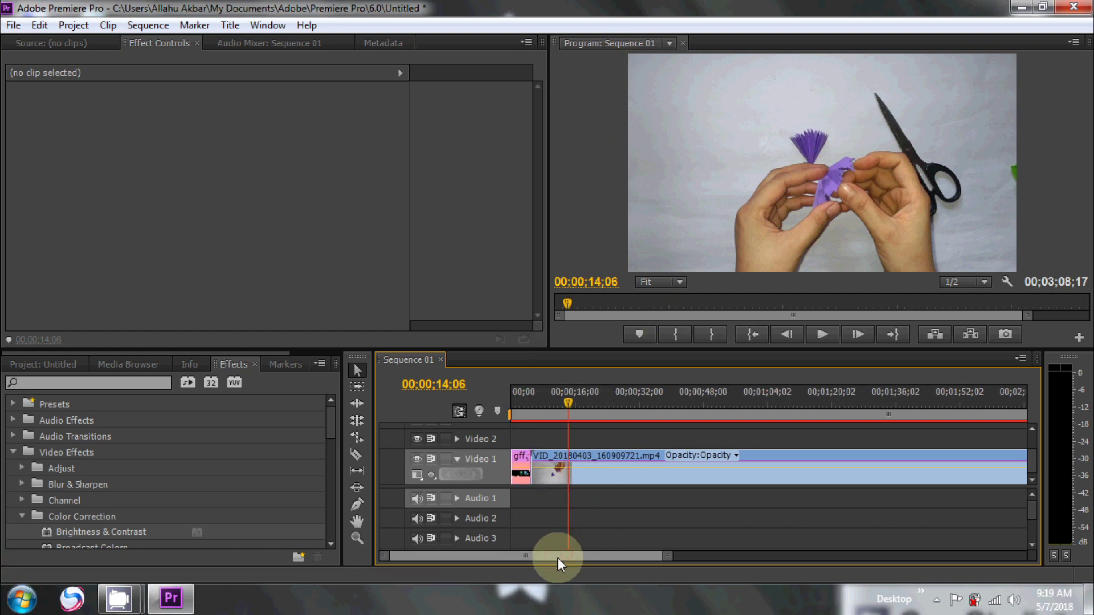
drag(541, 562, 543, 575)
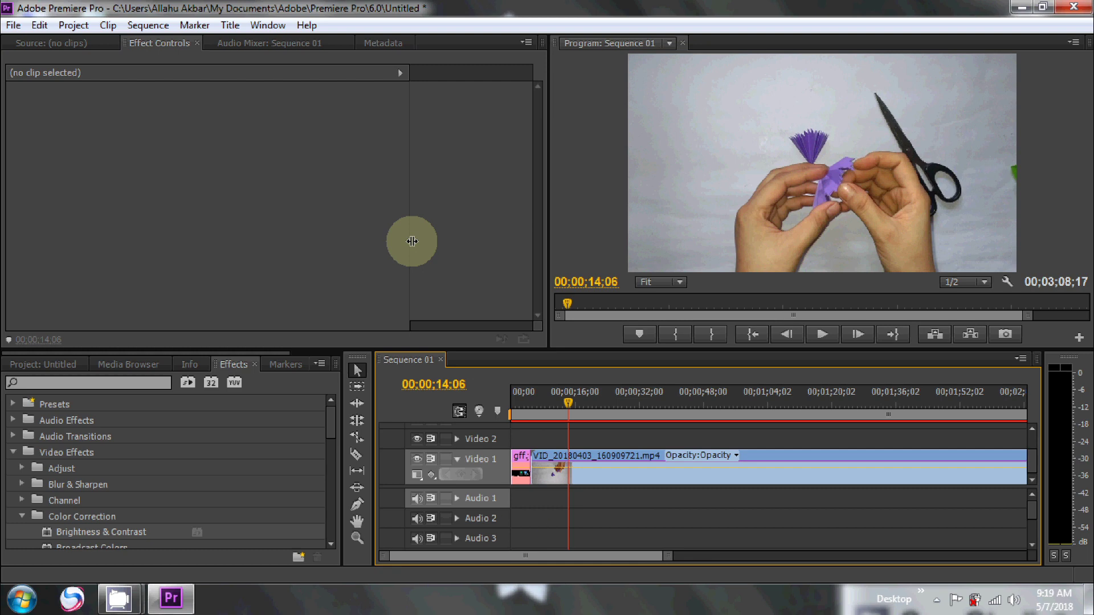
right_click(586, 475)
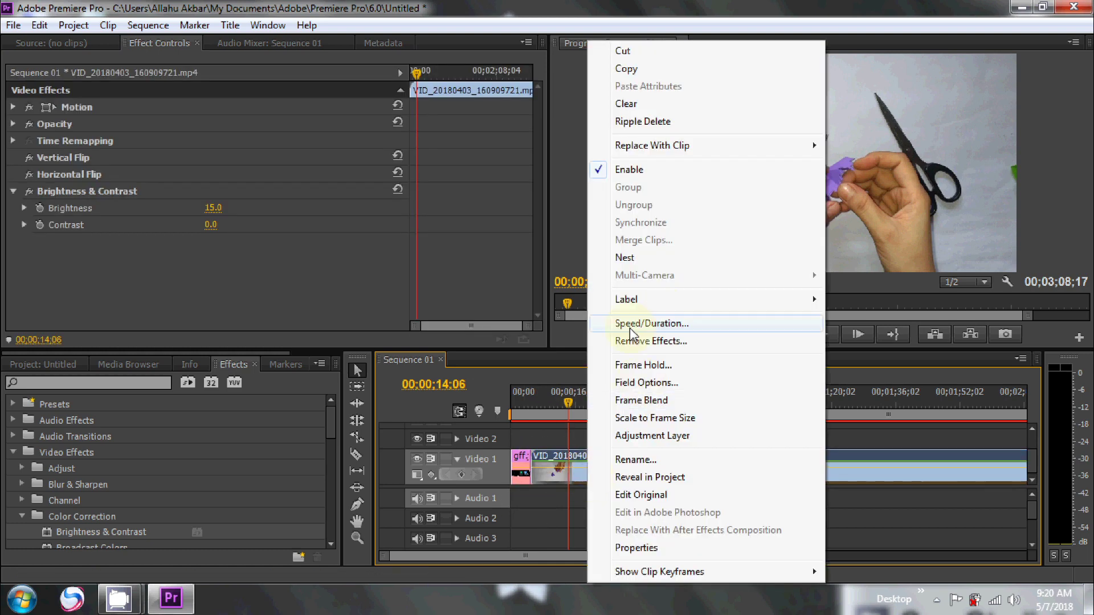
click(692, 327)
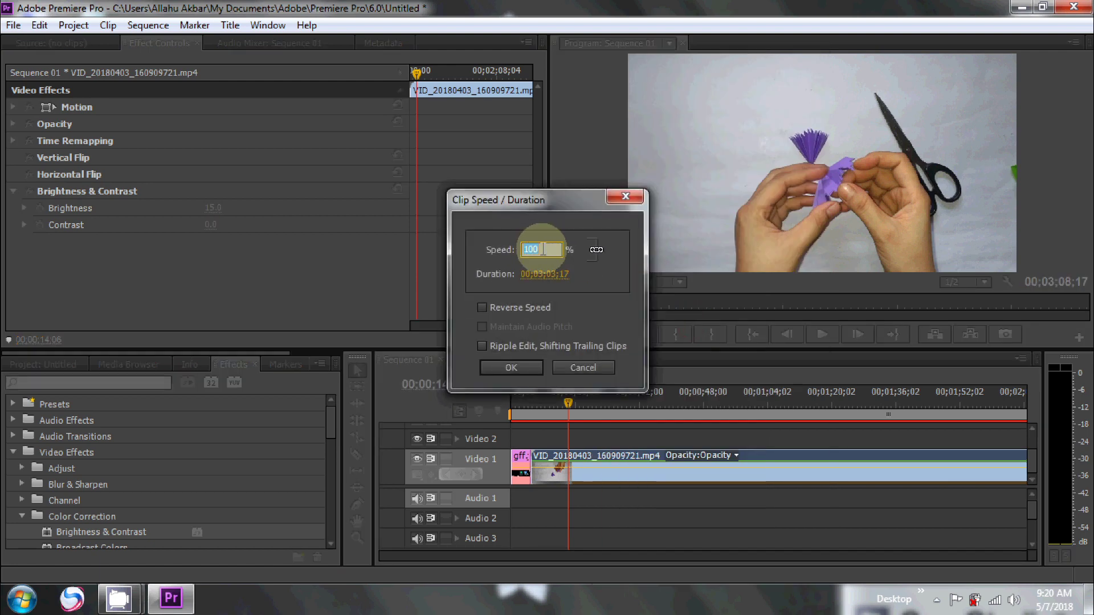
text(200)
click(509, 365)
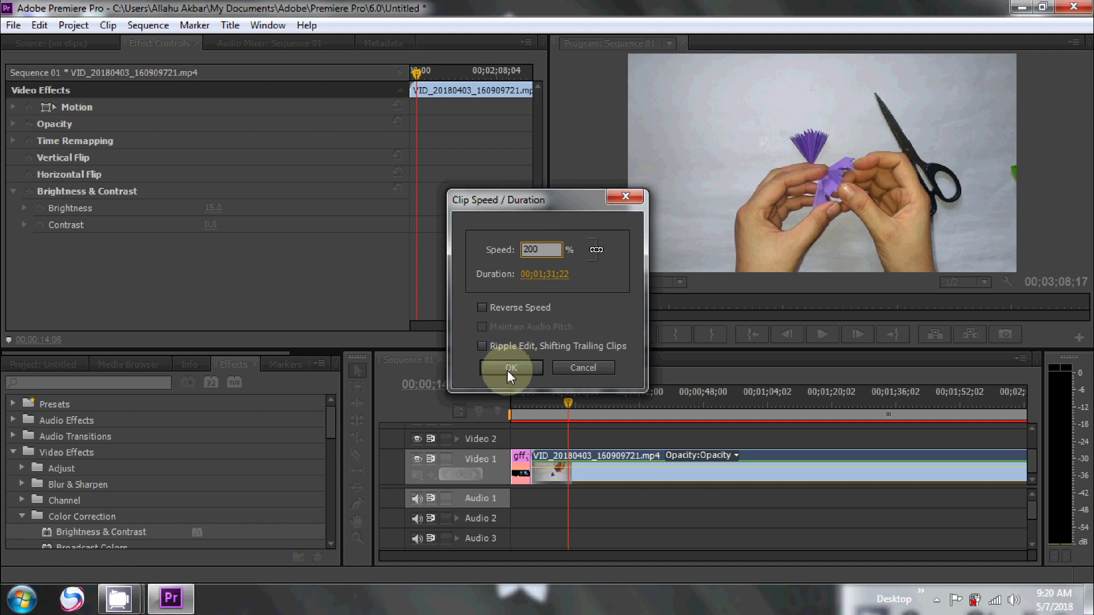
Step: Preview the sped-up footage between about 00;00;11;24 and 00;00;17;23
click(715, 498)
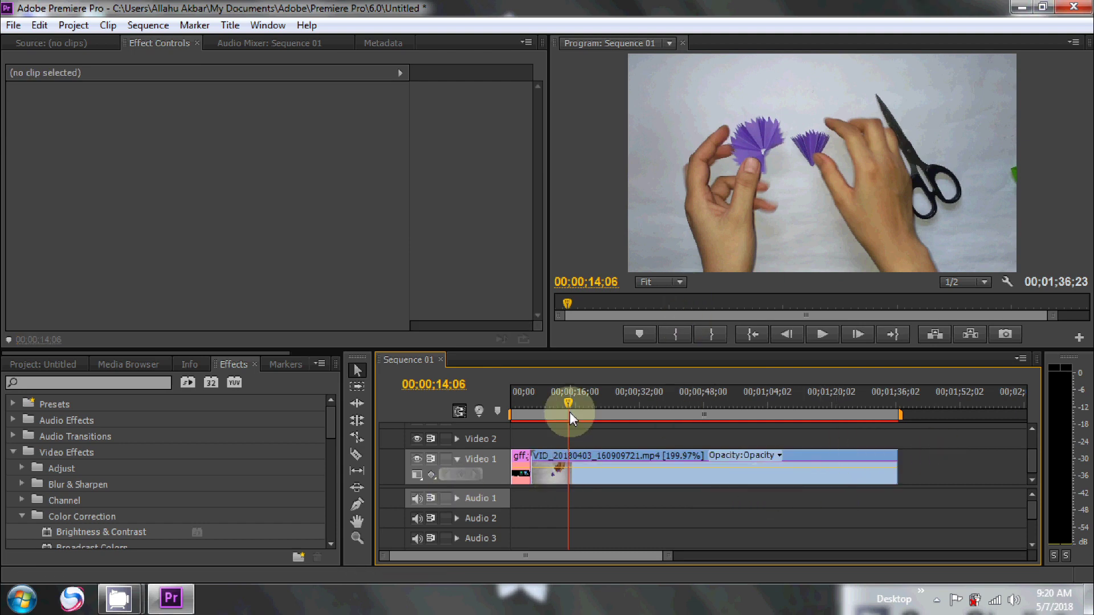
drag(566, 408, 558, 406)
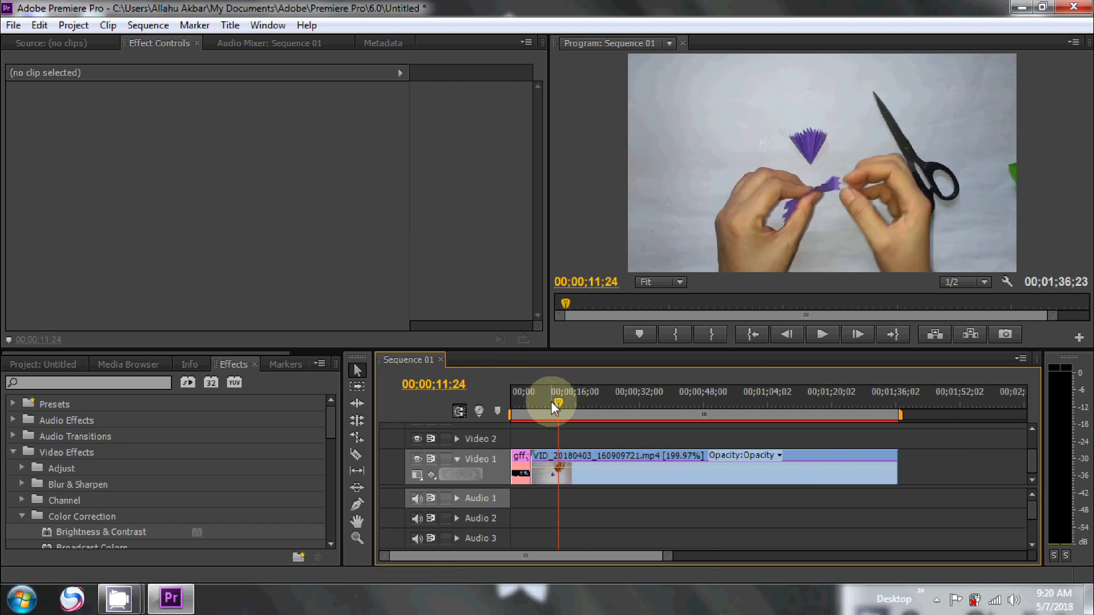
mouse_move(560, 401)
mouse_down()
mouse_move(587, 411)
mouse_move(555, 405)
mouse_move(573, 408)
mouse_up()
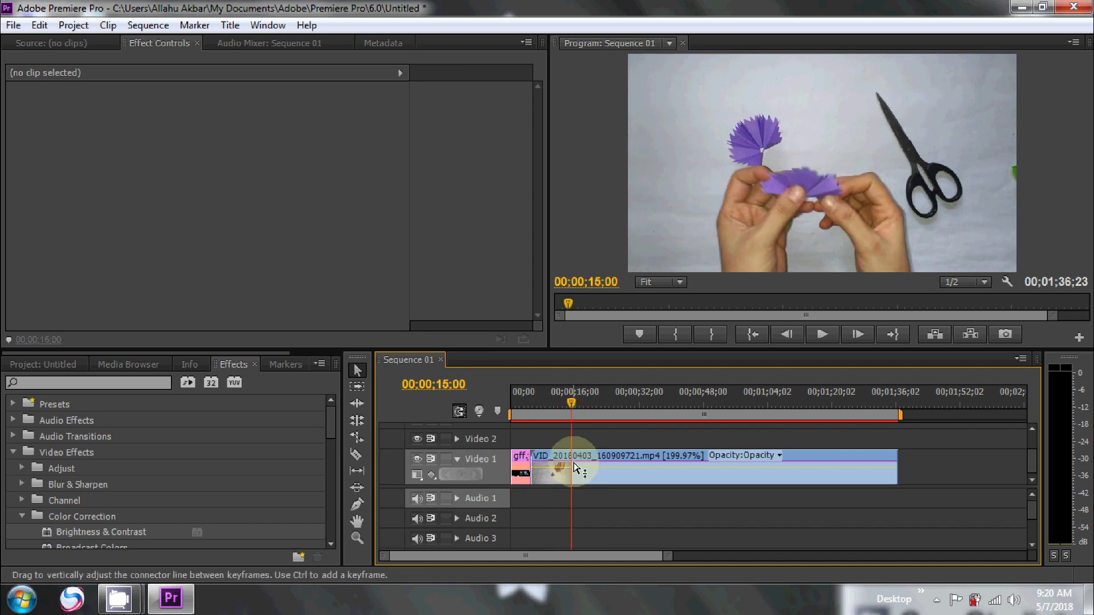
Step: Razor the craft clip at 00;00;14;24 and 00;00;30;05, then select the middle piece
click(357, 456)
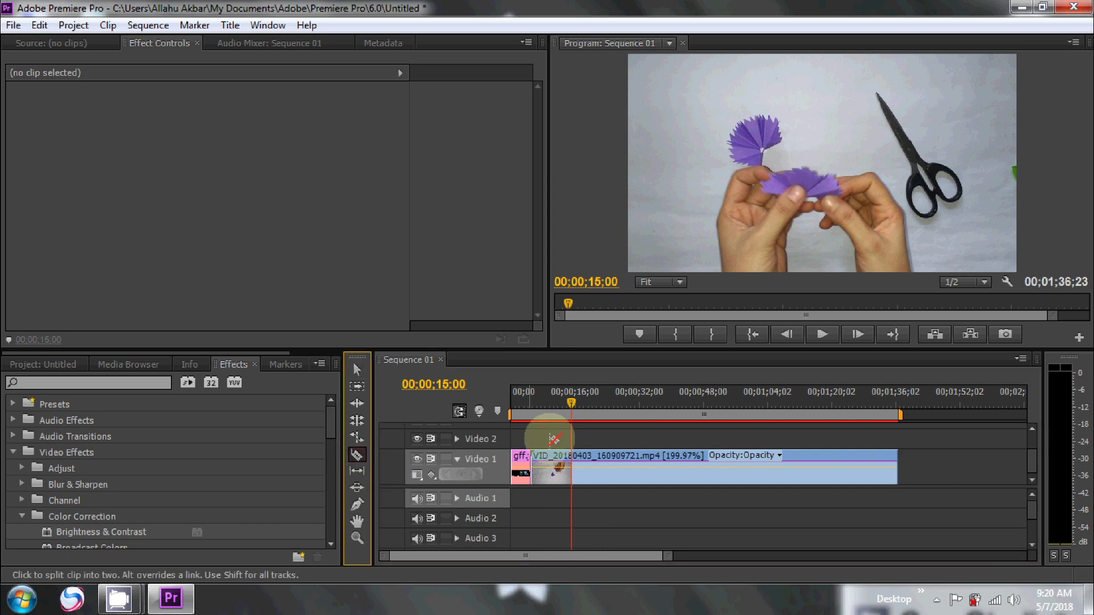
click(571, 404)
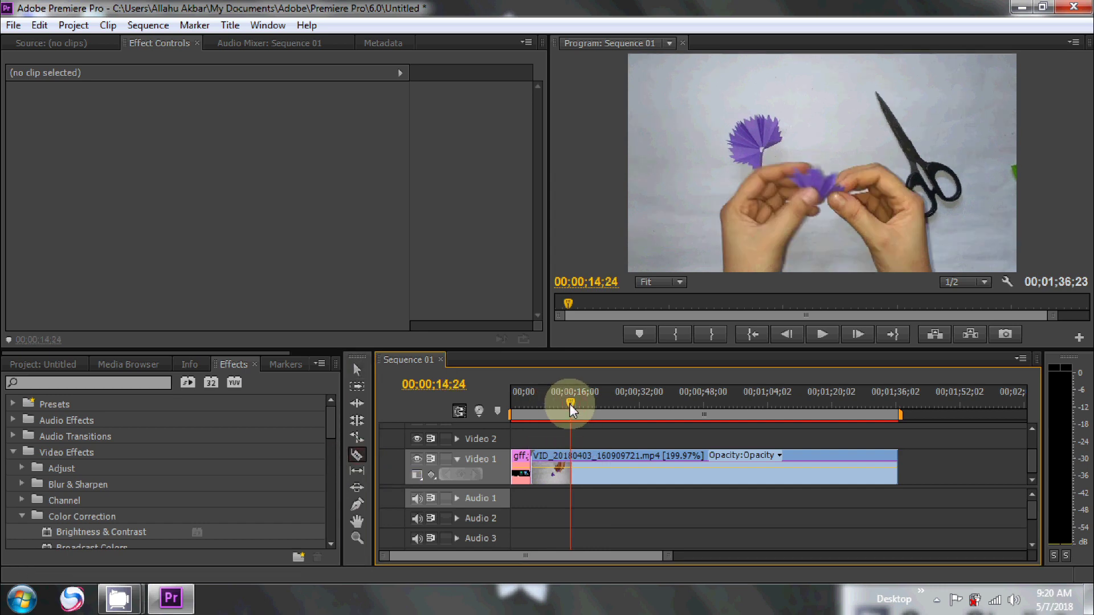
click(571, 465)
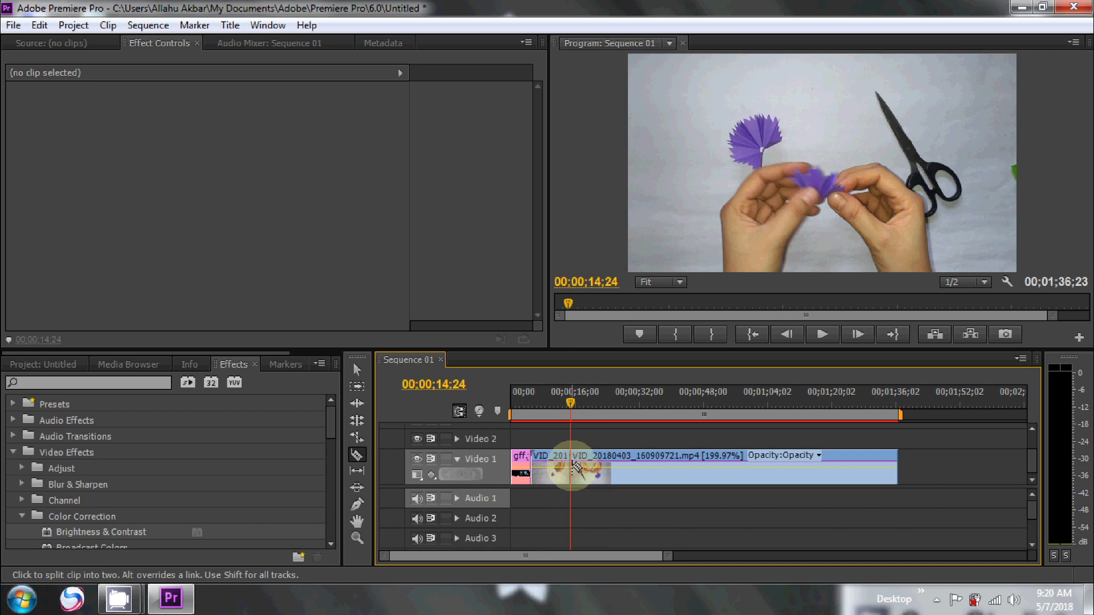
click(569, 406)
drag(570, 406, 631, 406)
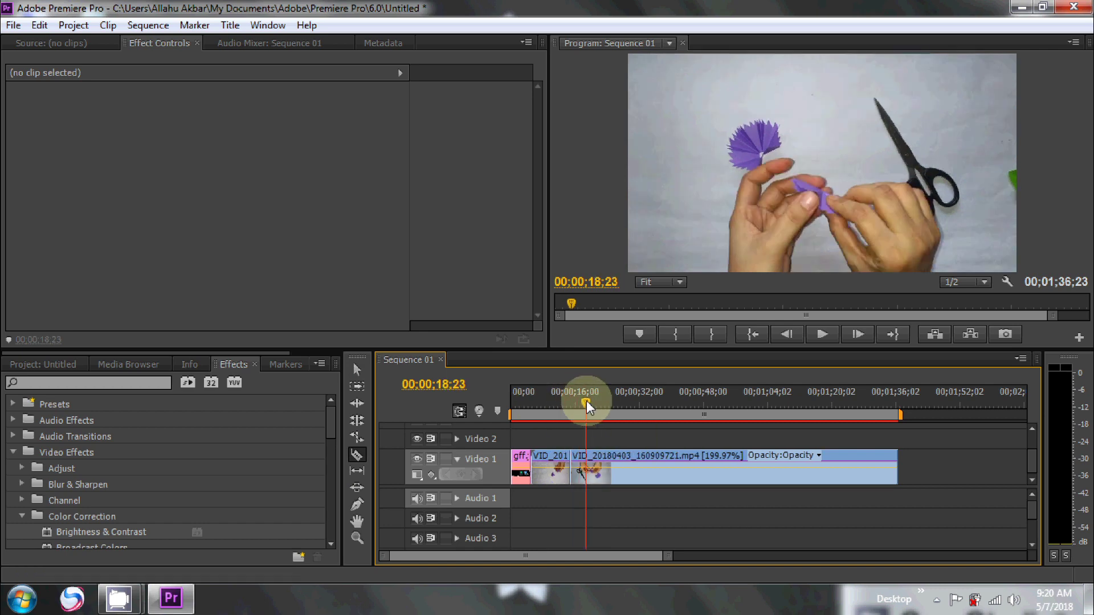
click(633, 472)
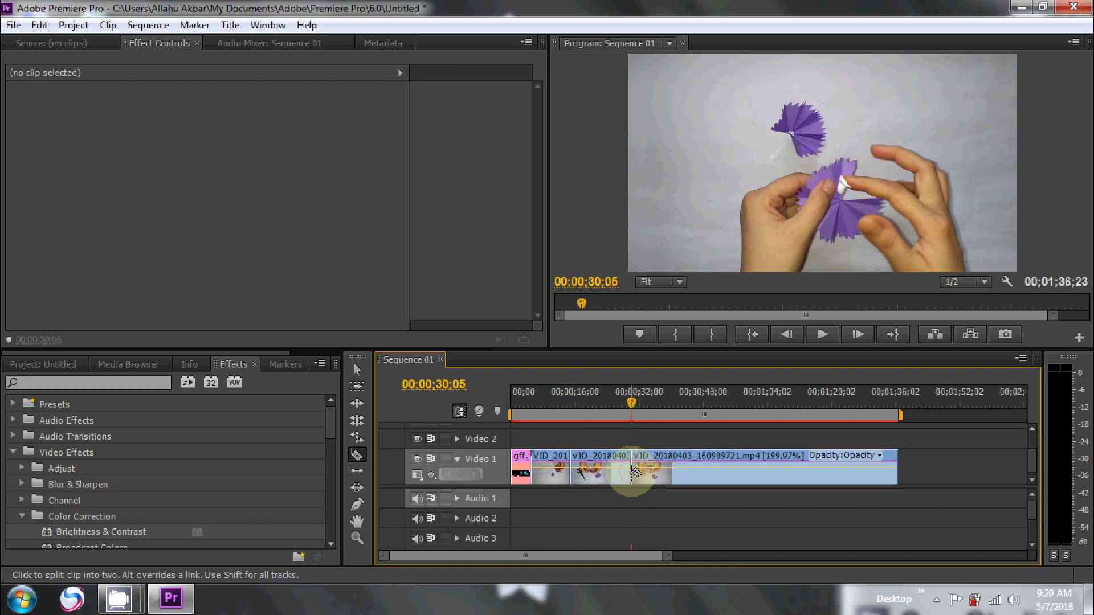
click(359, 371)
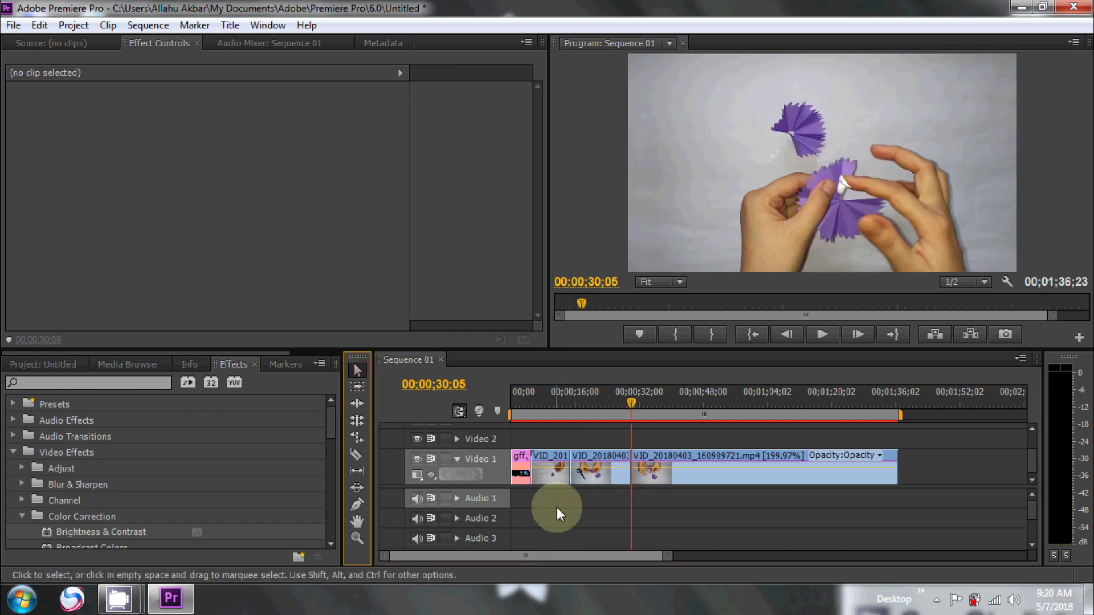
click(599, 476)
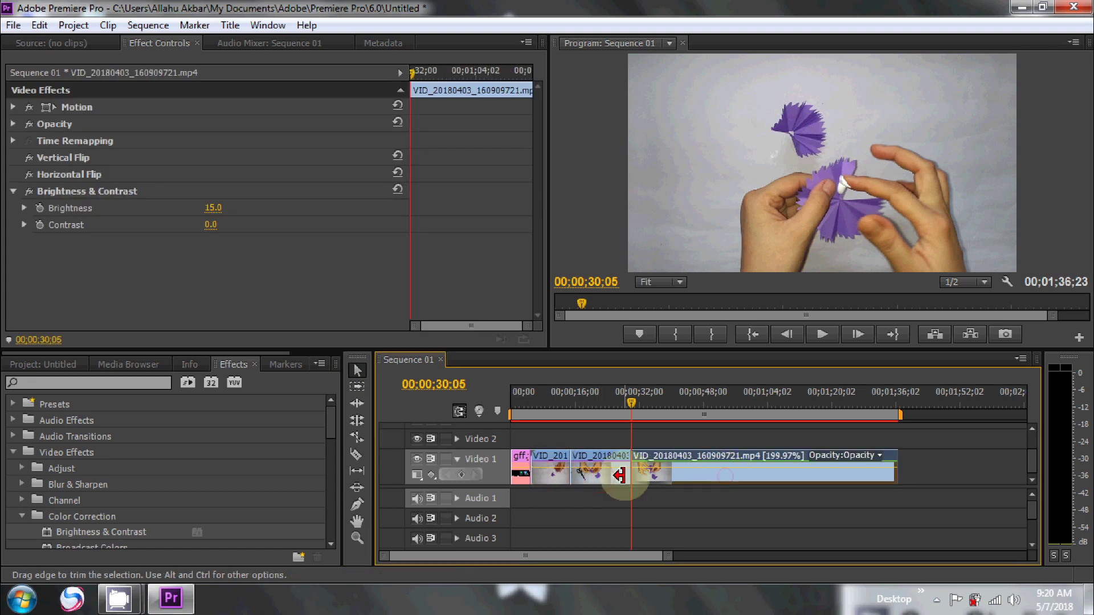
click(610, 475)
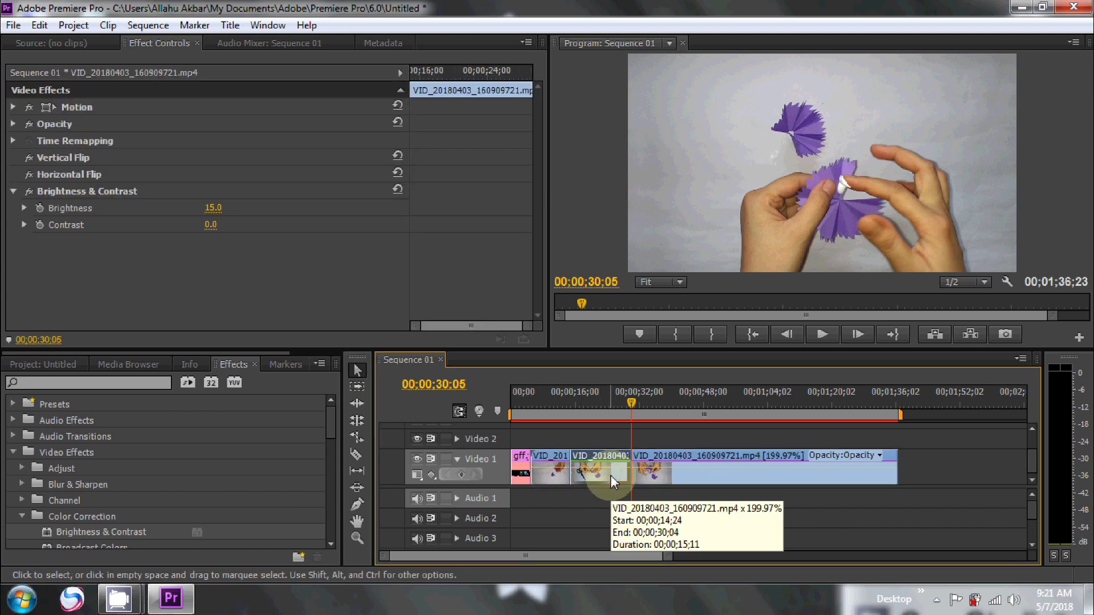
Step: Speed up the middle craft-clip piece to 400%
right_click(608, 473)
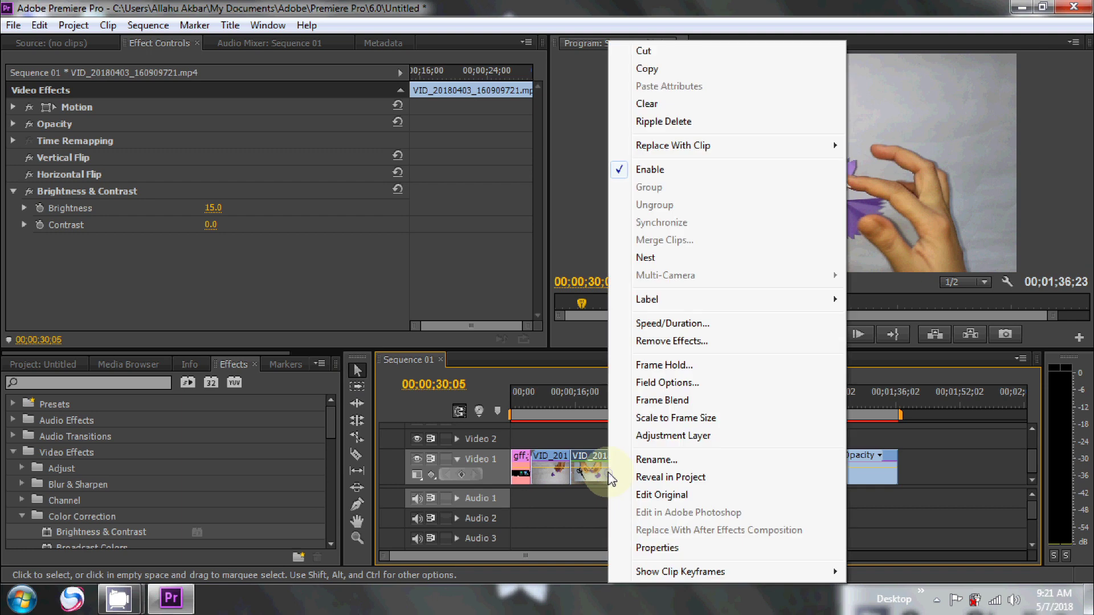
click(661, 326)
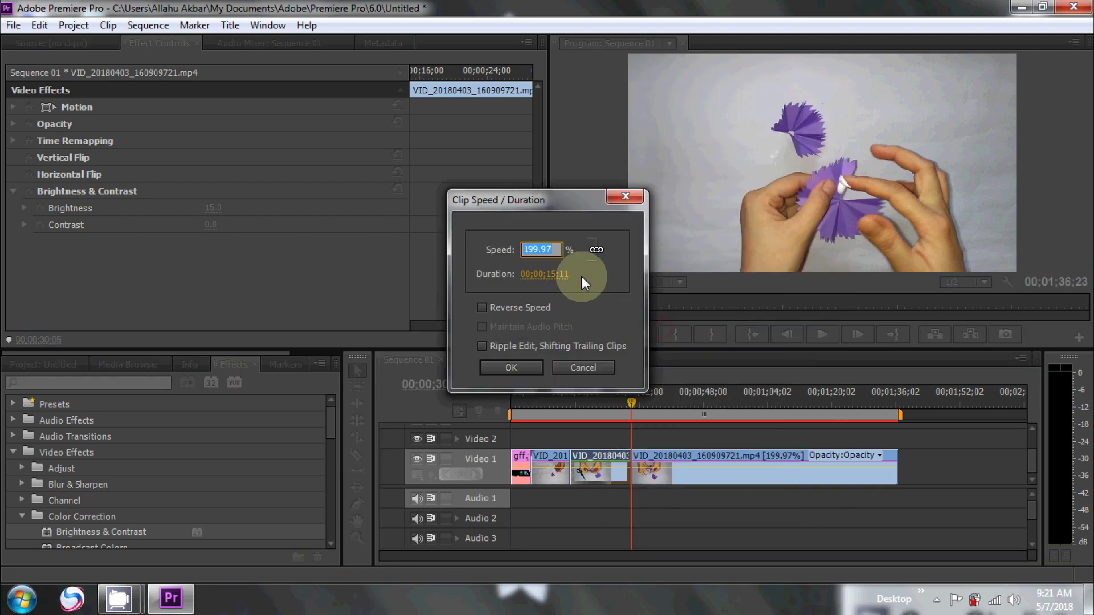
text(400)
key(Return)
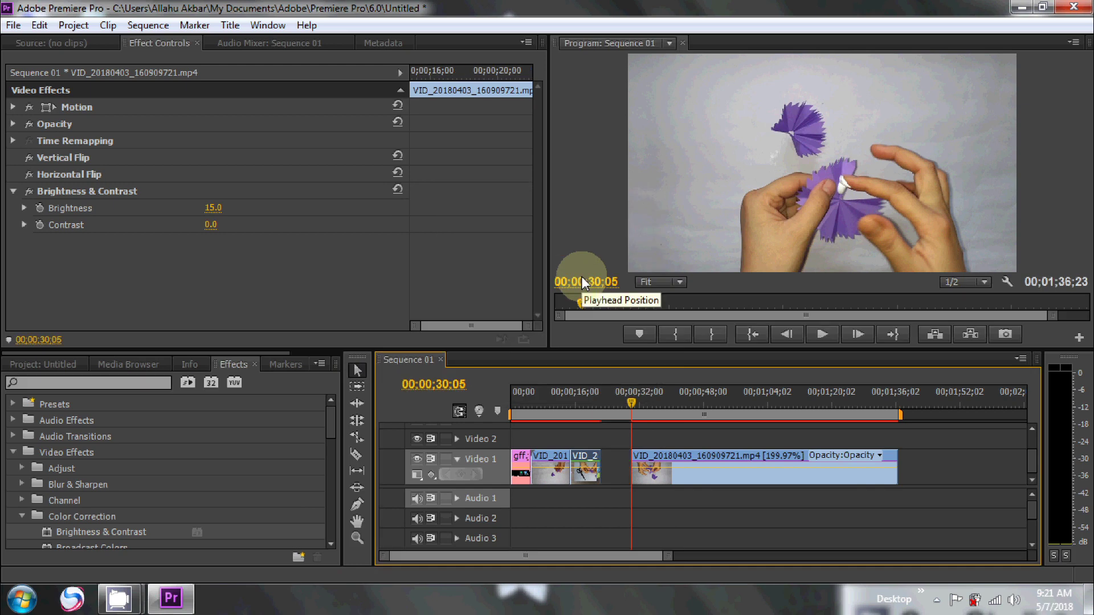
Step: Raise the middle piece's speed to 500% and select the gap it leaves on Video 1
right_click(585, 476)
click(634, 323)
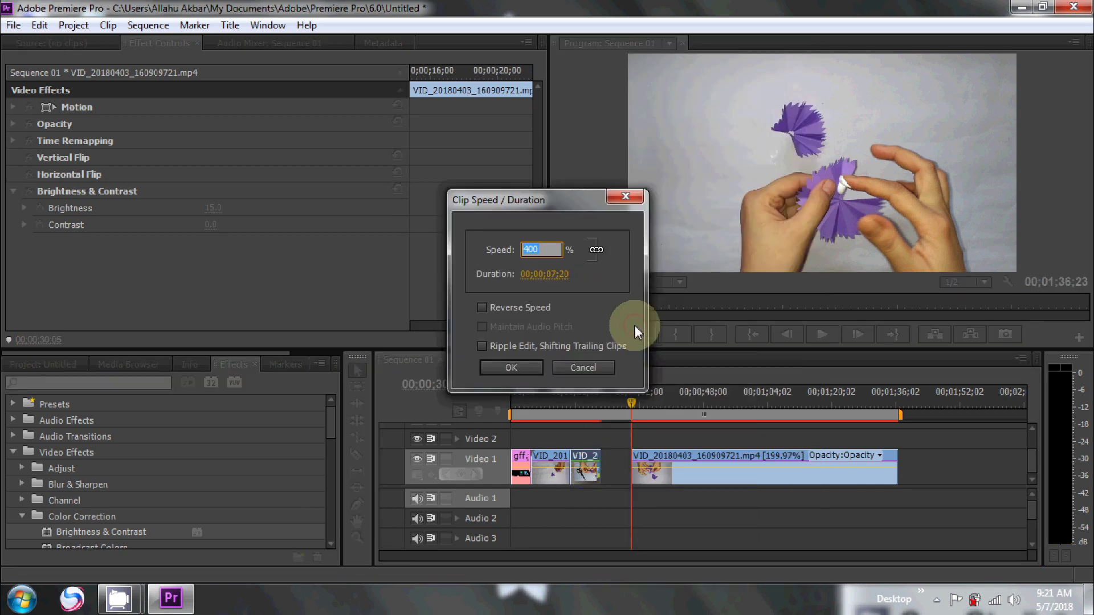
text(599)
key(BackSpace)
key(BackSpace)
key(BackSpace)
text(500)
key(Return)
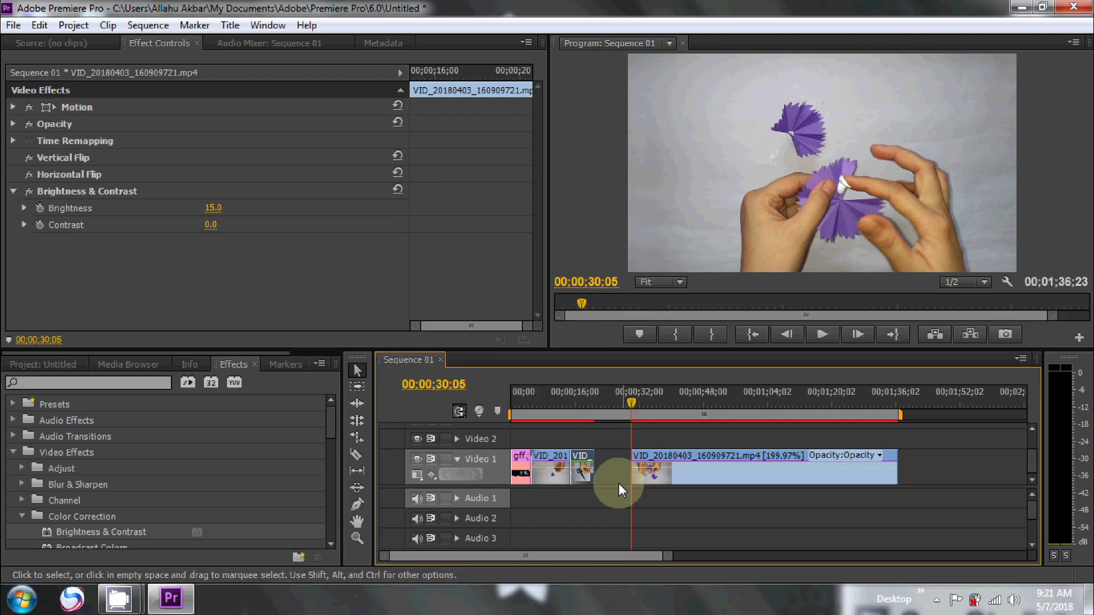
click(614, 470)
click(644, 401)
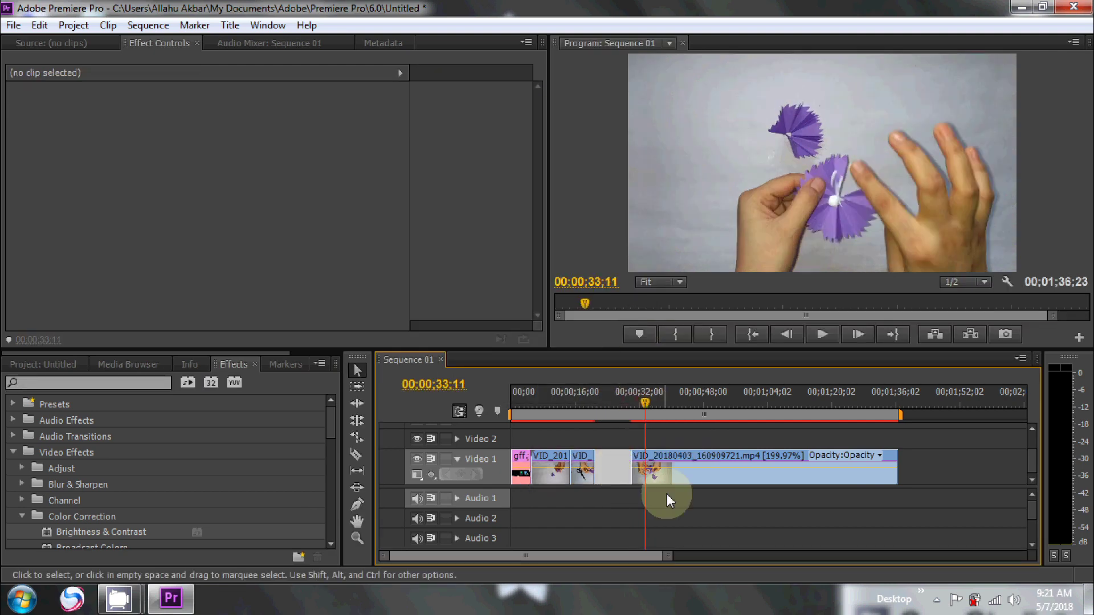
Step: Slide the last craft piece left to butt against the 500% middle piece
click(702, 479)
click(698, 474)
drag(698, 476, 667, 478)
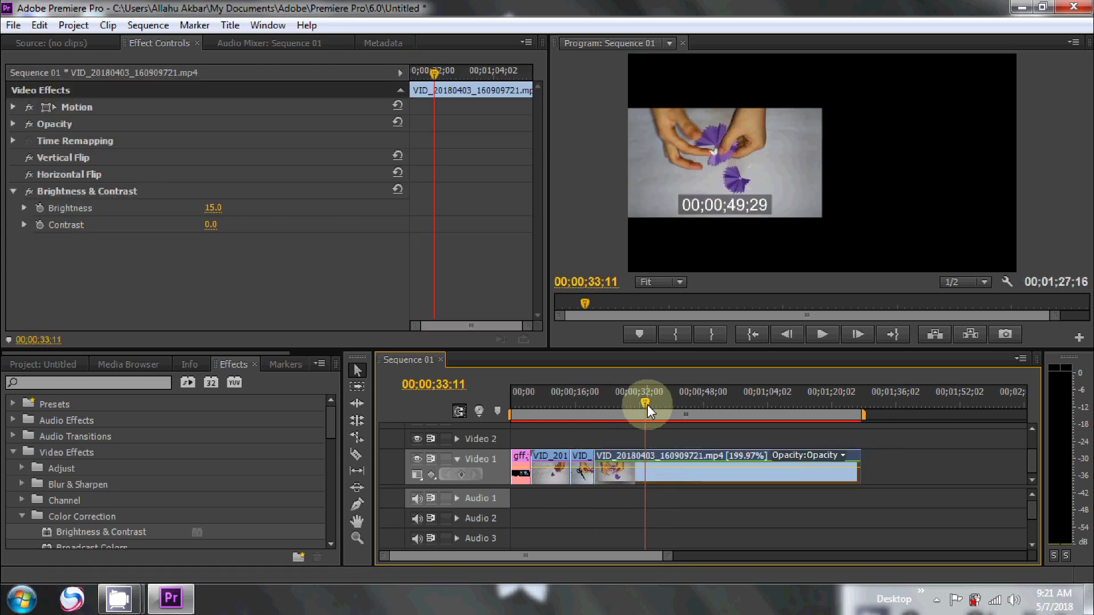
click(648, 404)
Step: Check the craft pieces, deselect all clips, and move the playhead back to 00;00;30;17
click(581, 480)
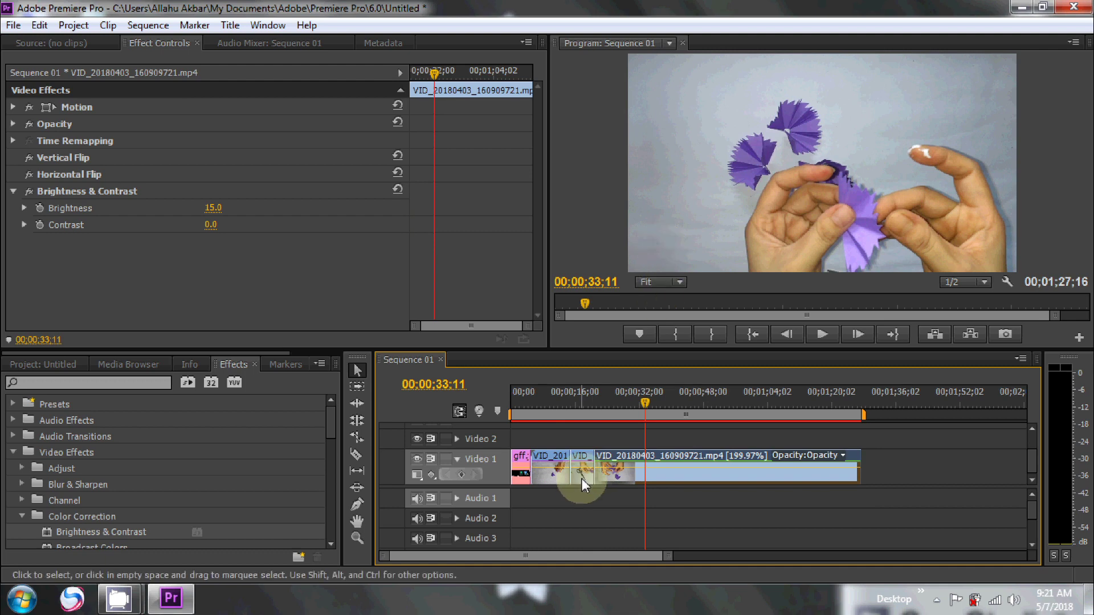
click(548, 482)
click(669, 474)
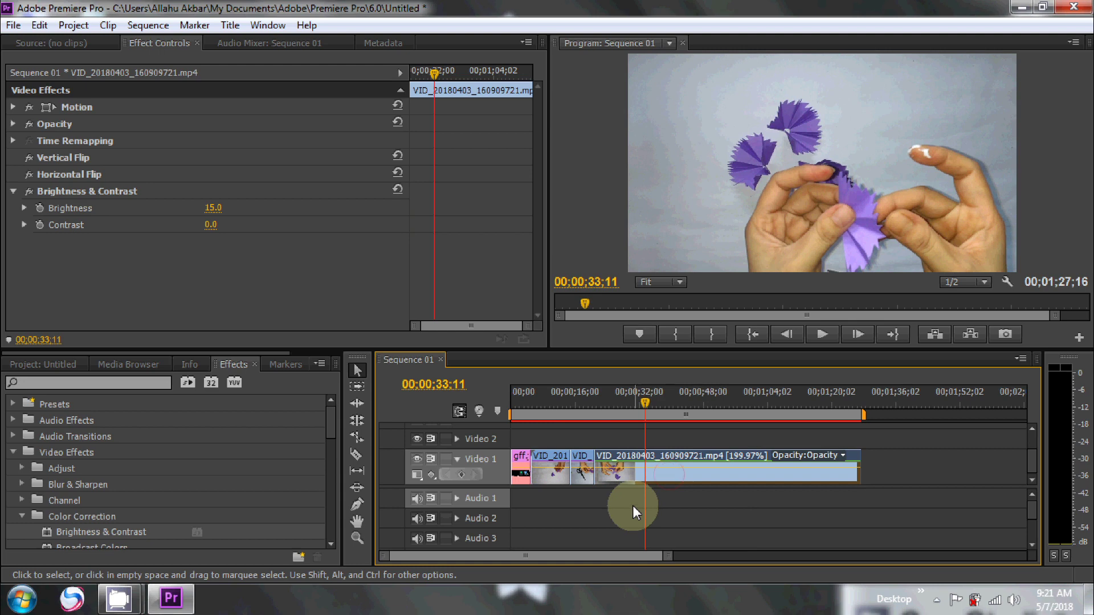
click(633, 503)
drag(650, 402, 635, 401)
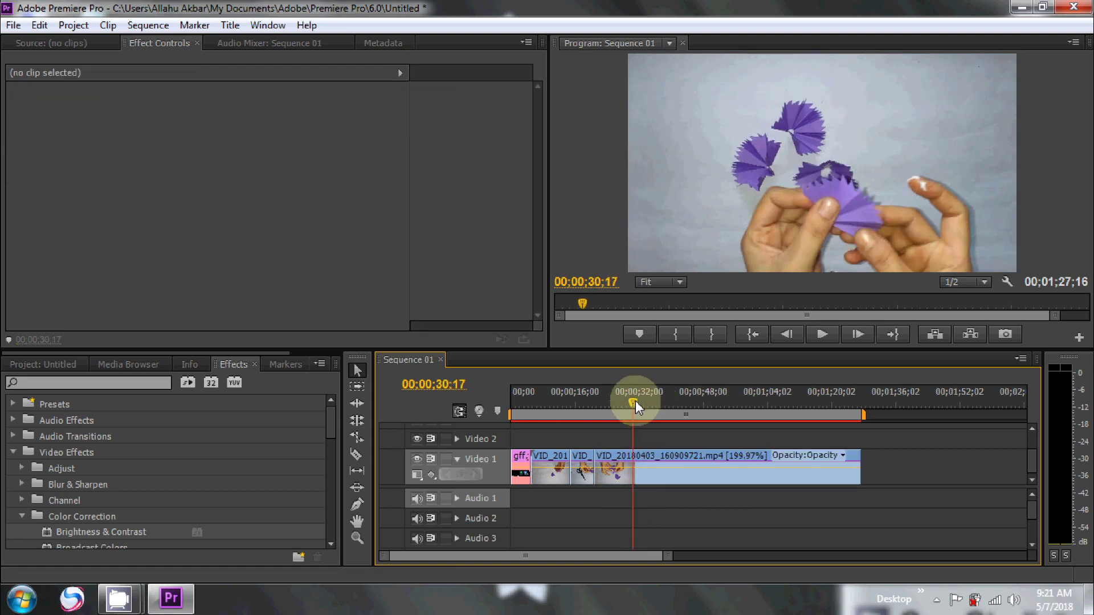
click(357, 455)
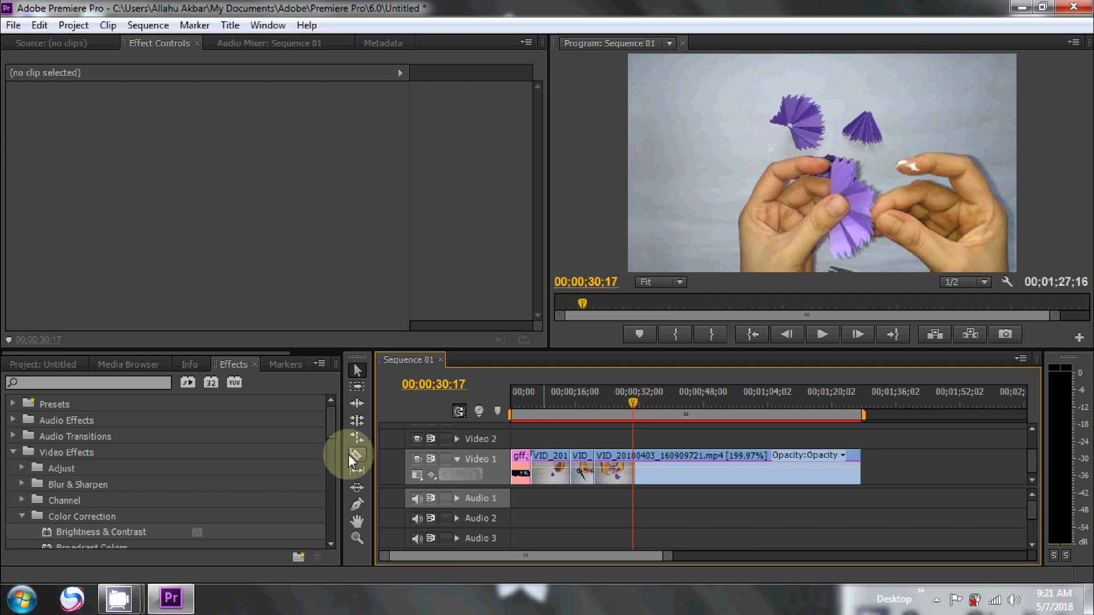
Step: Split the craft clip with the Razor tool at 00;00;30;17 and 00;00;34;29
click(572, 468)
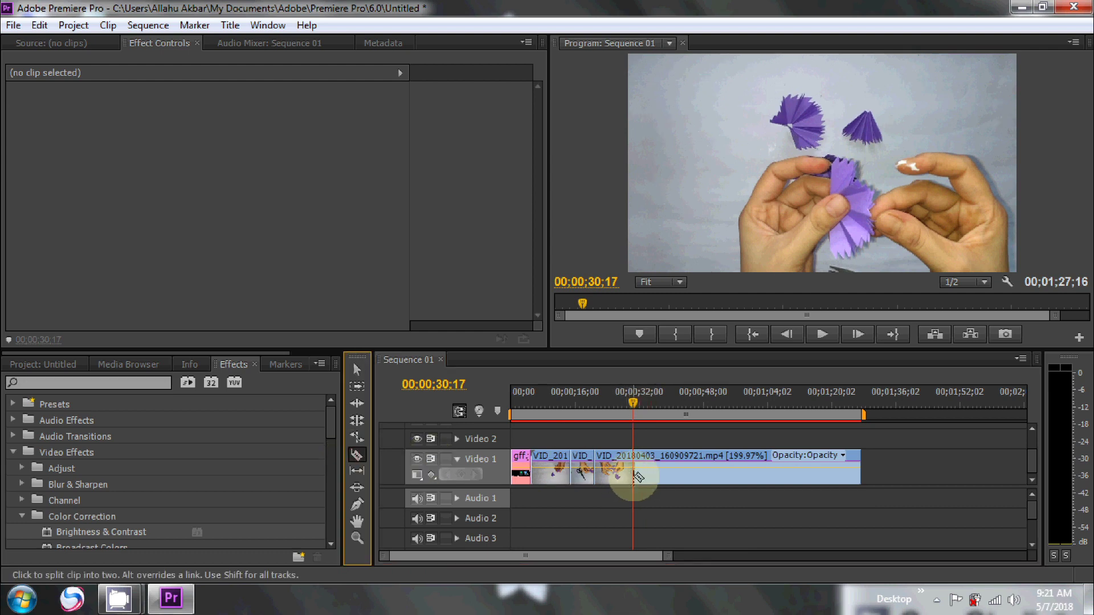
click(634, 469)
drag(644, 403, 651, 403)
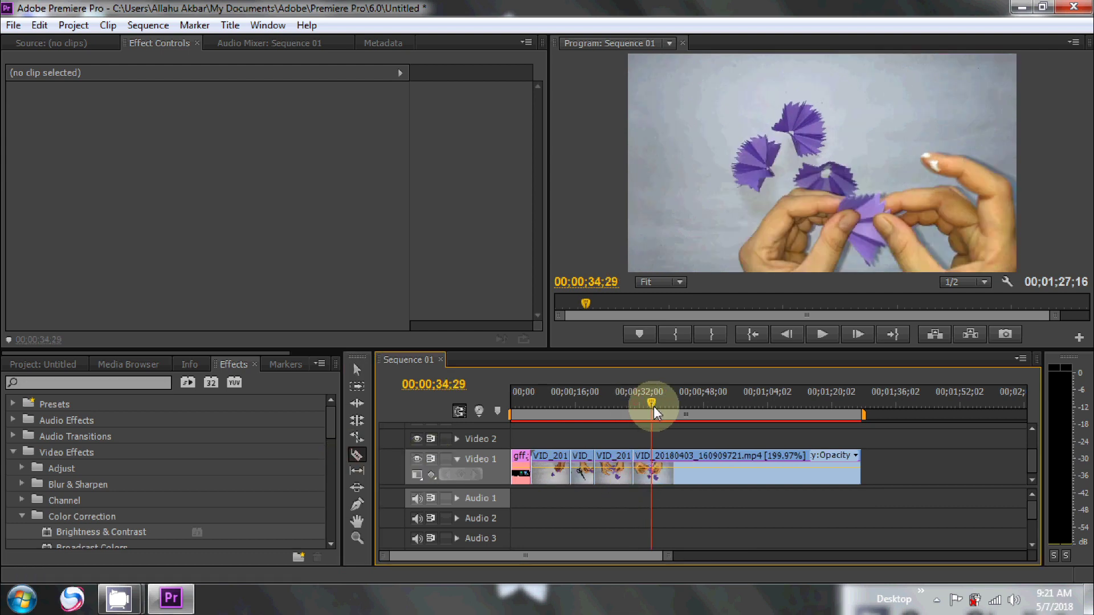
click(650, 459)
click(653, 470)
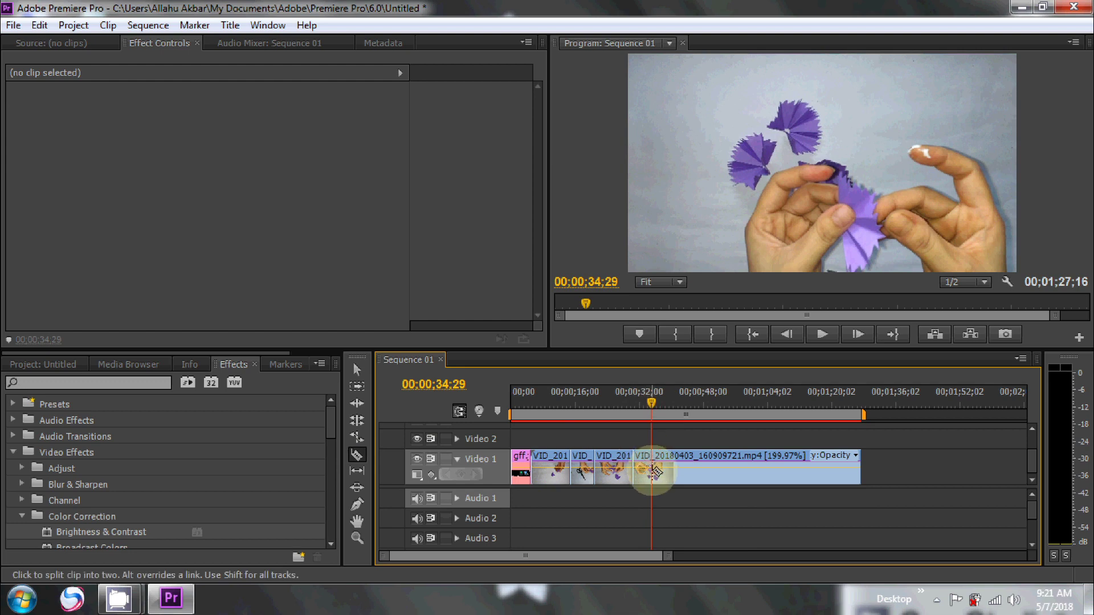
Step: Delete the piece between the two cuts and slide the remaining clip left to close the gap
click(359, 372)
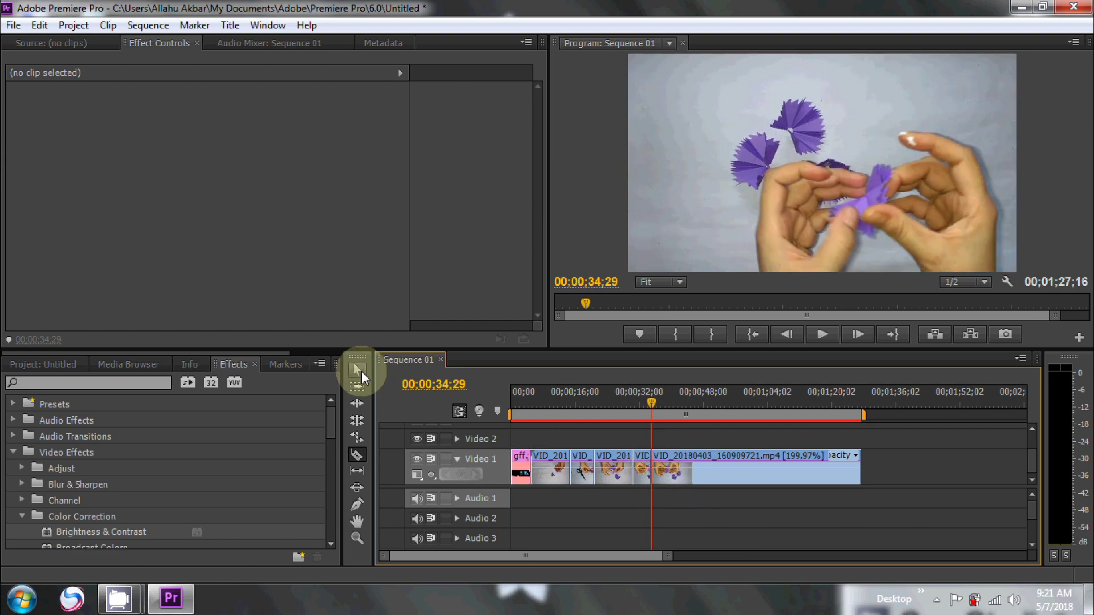
click(645, 479)
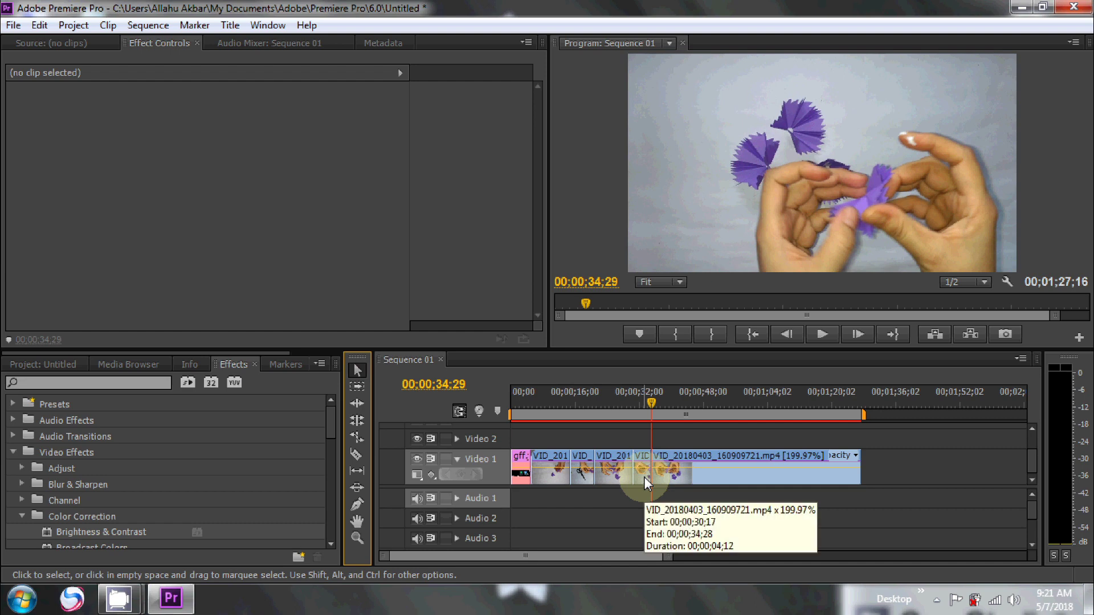
click(644, 478)
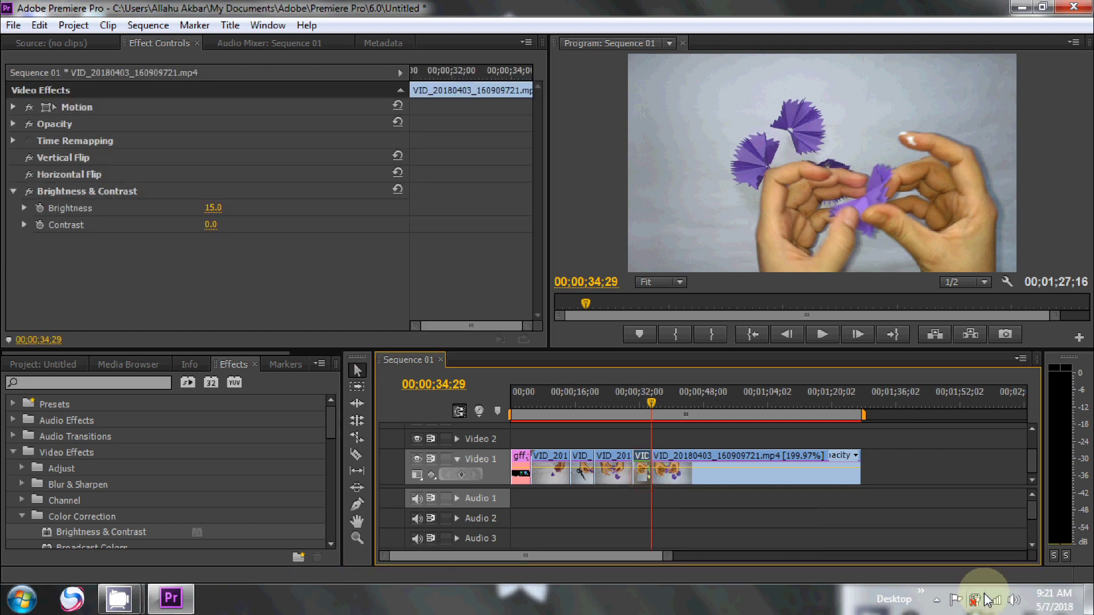
key(Delete)
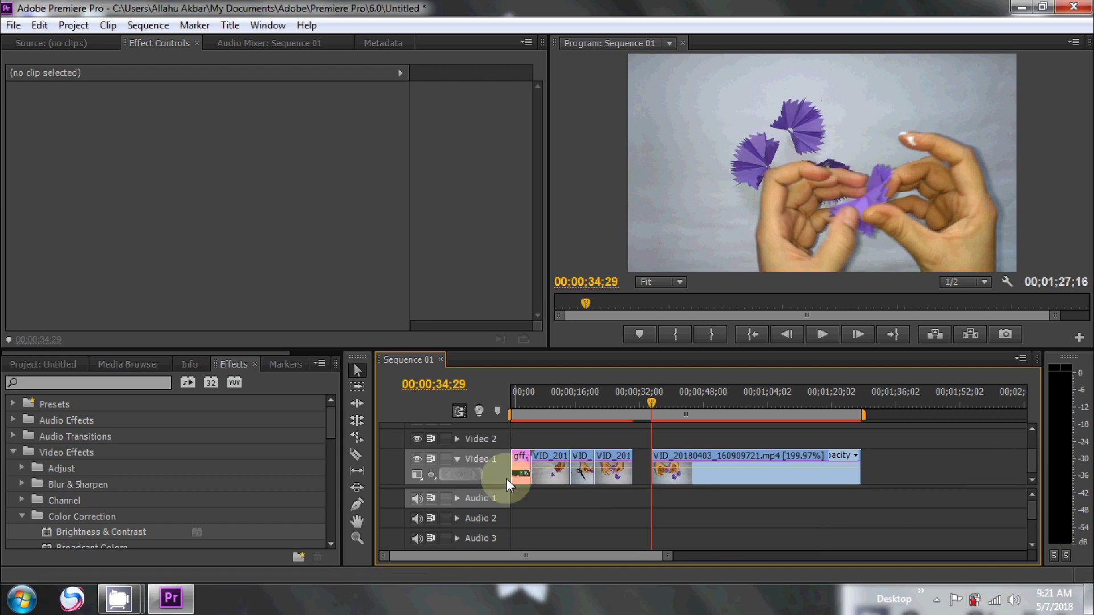
drag(653, 406, 664, 405)
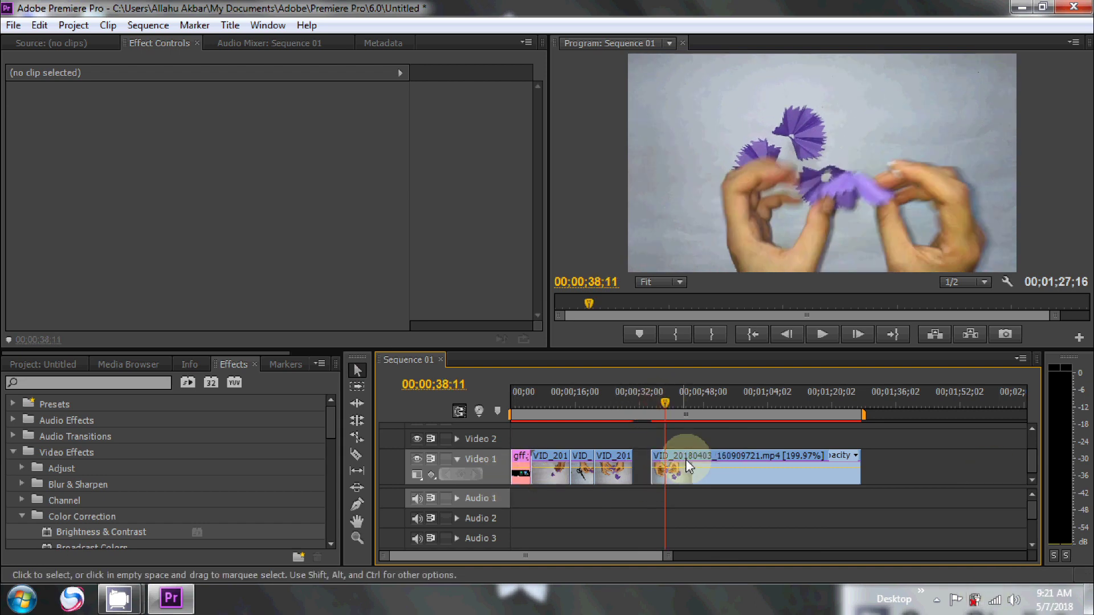
drag(695, 482, 678, 482)
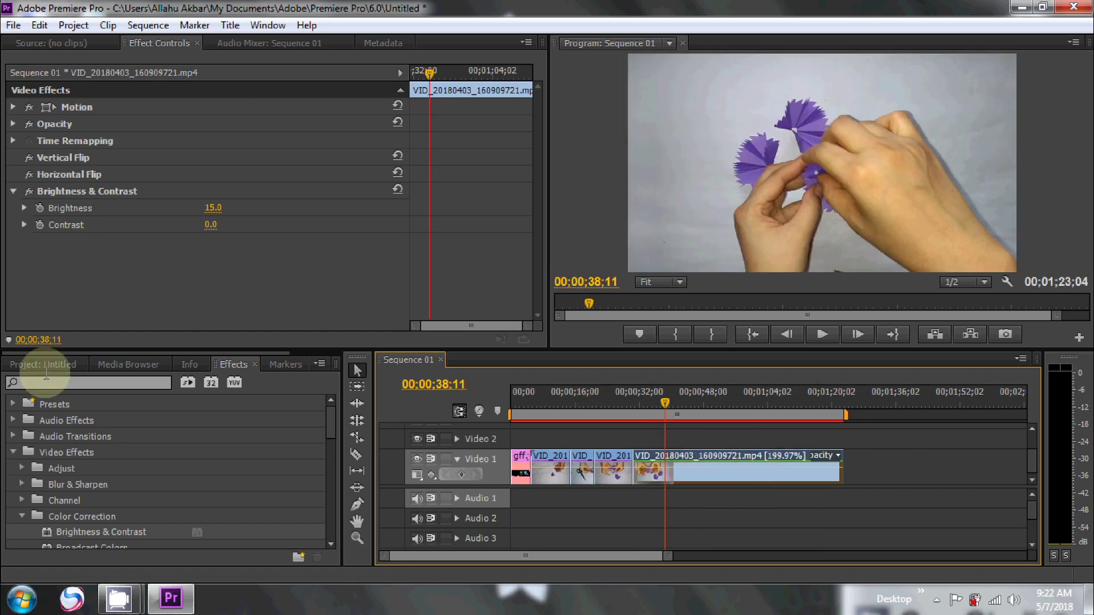
Step: Place the gfsr.jpg logo image from the Project panel onto Video 2
click(23, 363)
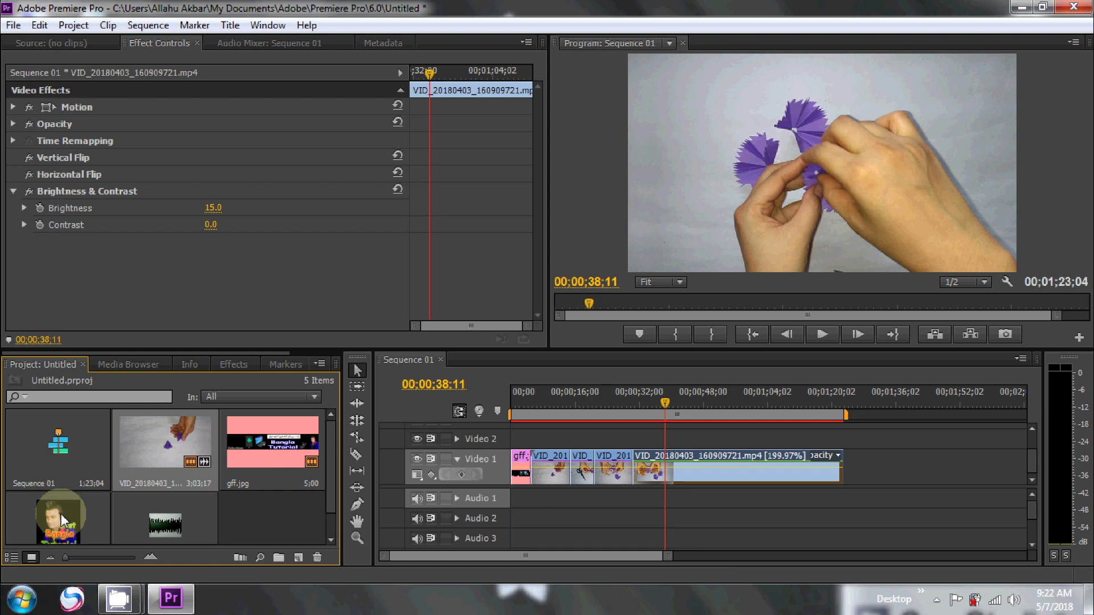
drag(58, 518, 541, 439)
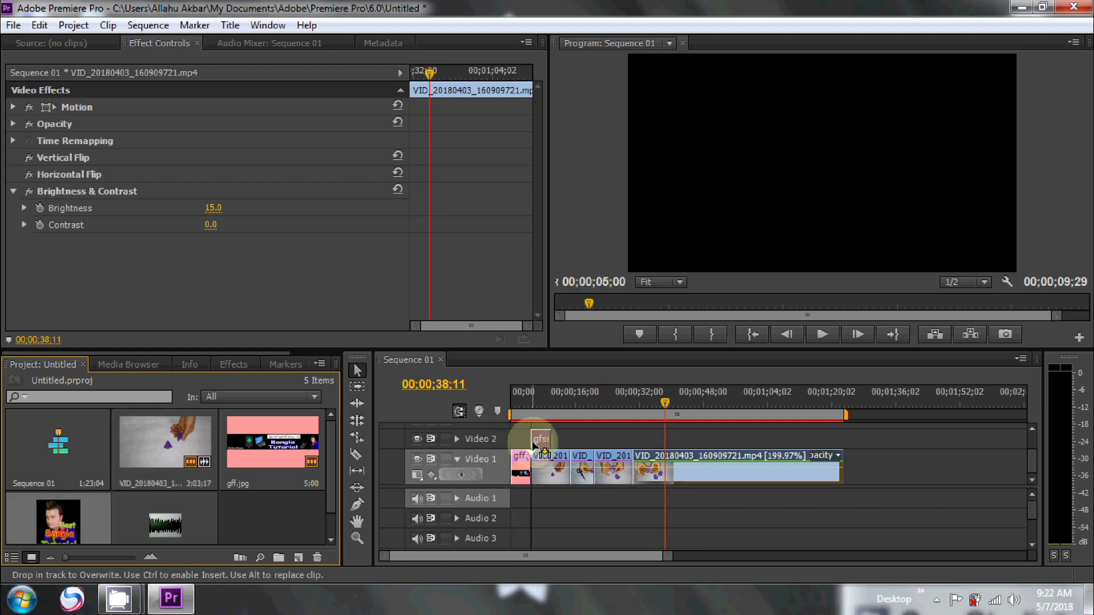
click(540, 402)
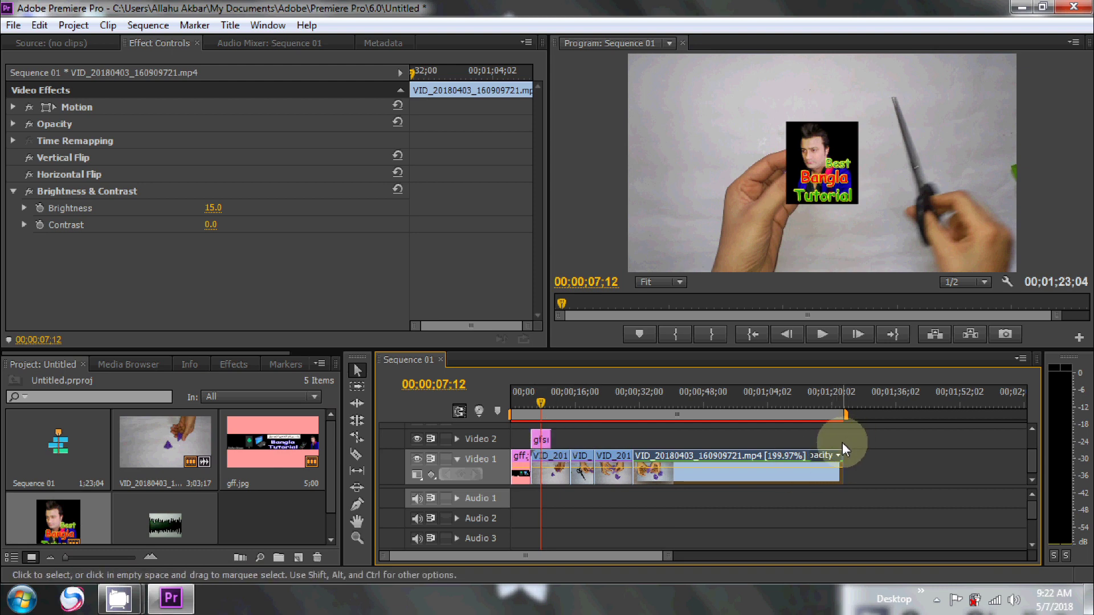
Step: Stretch the logo clip on Video 2 to the end of the sequence
drag(542, 439, 558, 437)
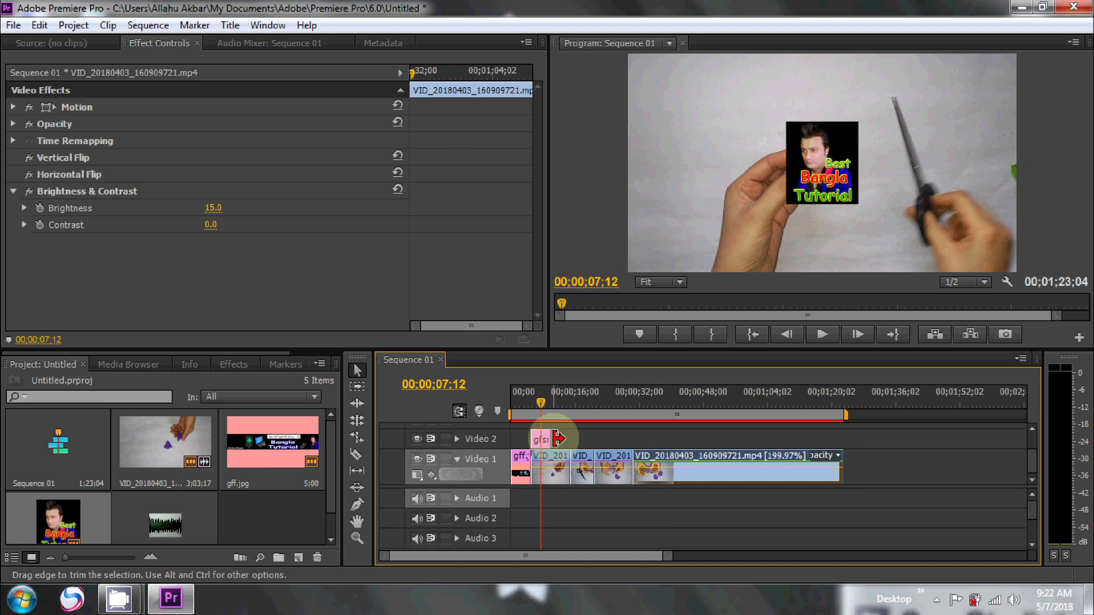
mouse_move(559, 438)
mouse_down()
mouse_move(542, 439)
mouse_move(704, 435)
mouse_up()
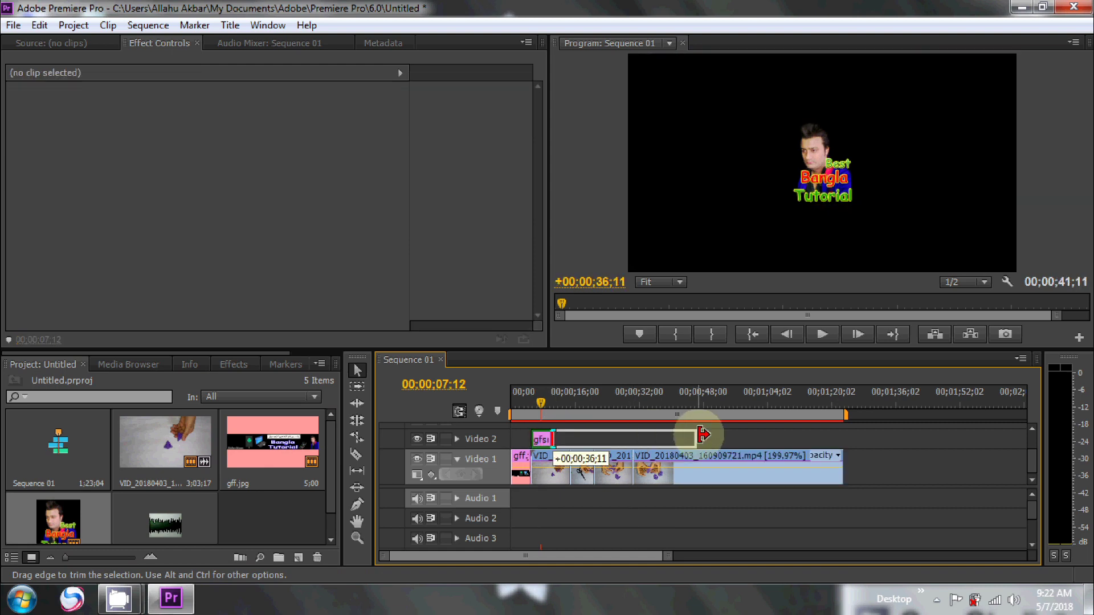
drag(704, 435, 842, 436)
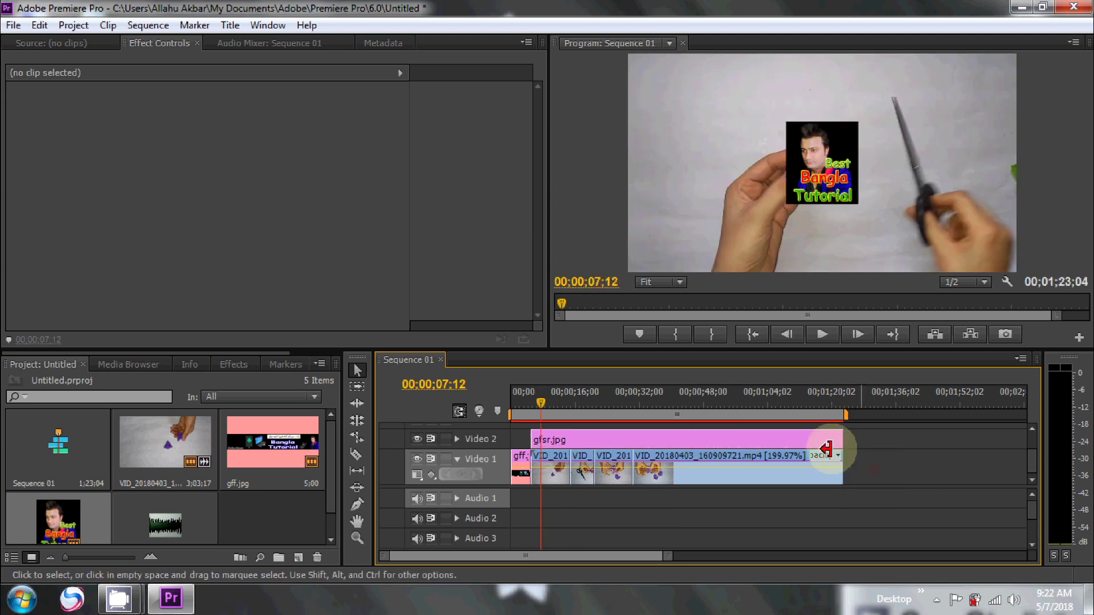
click(574, 442)
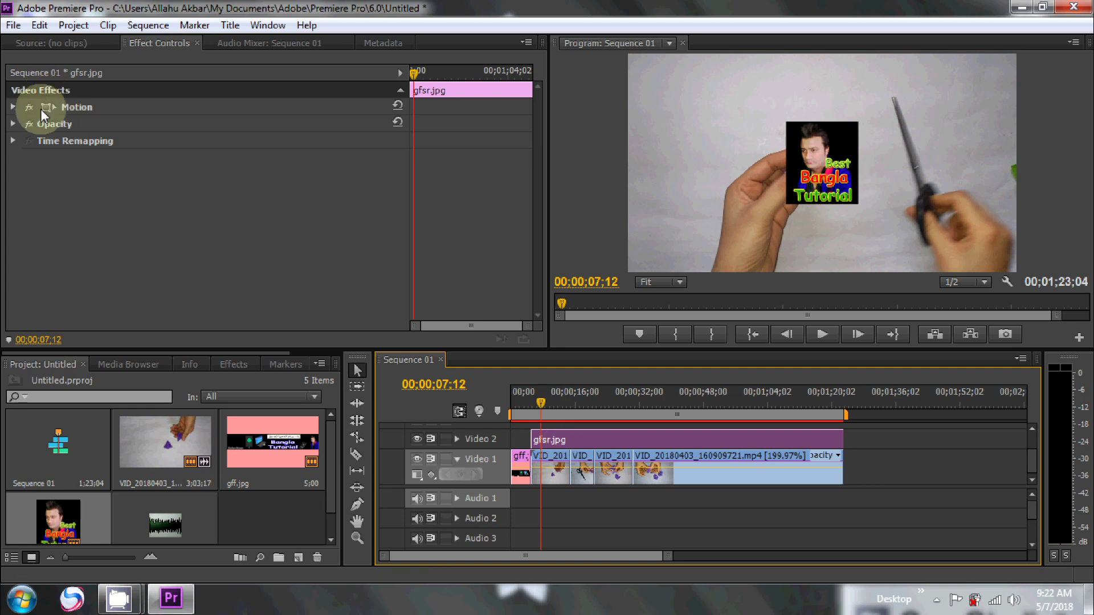
Step: Set the logo's Motion Scale to 57 and Position to 75, 123 in the top-left corner
click(13, 107)
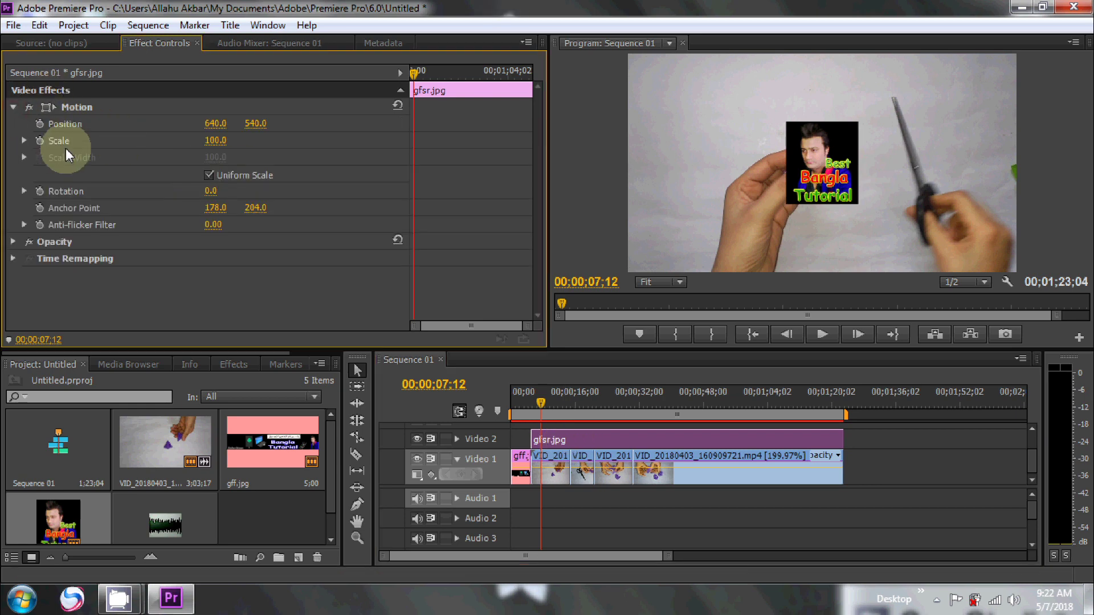
mouse_move(215, 140)
mouse_down()
mouse_move(205, 148)
mouse_move(296, 151)
mouse_move(200, 159)
mouse_move(184, 177)
mouse_up()
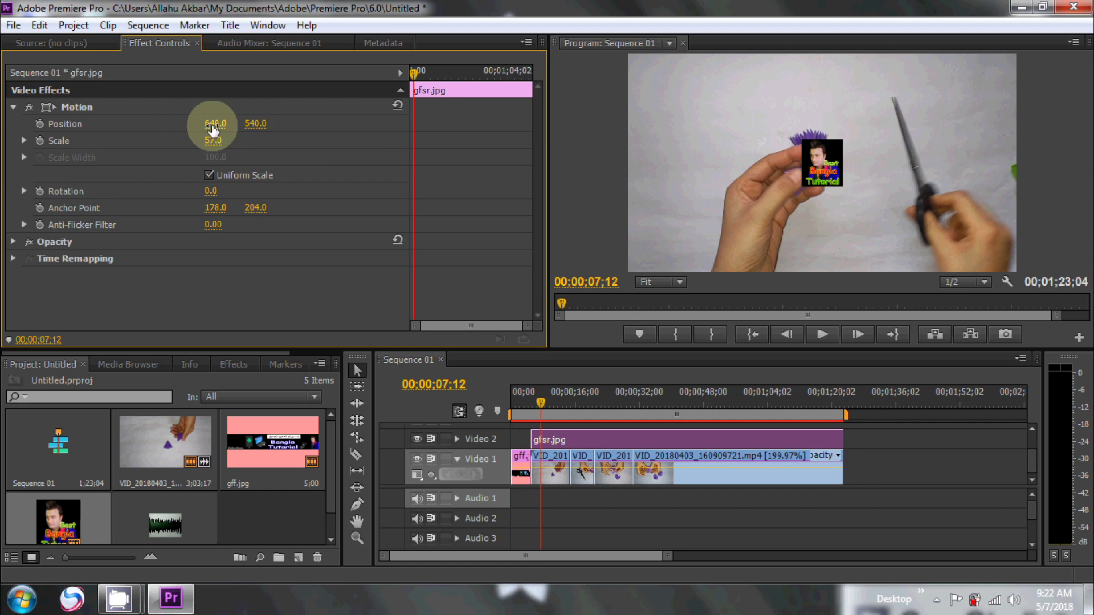
click(256, 124)
drag(257, 125, 435, 22)
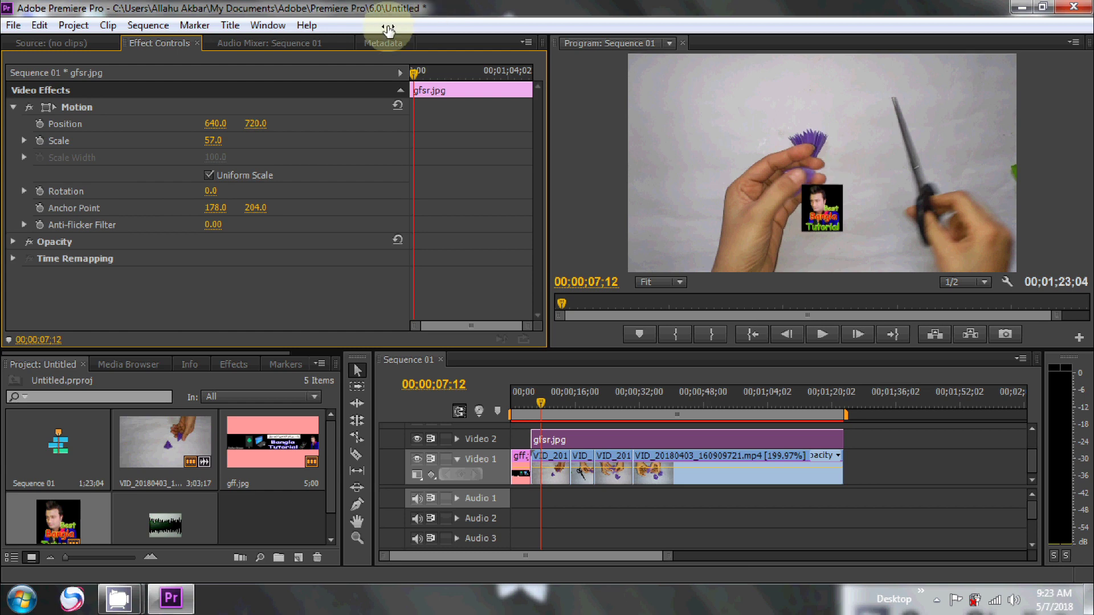
mouse_move(434, 22)
mouse_down()
mouse_move(67, 89)
mouse_move(224, 144)
mouse_move(188, 167)
mouse_up()
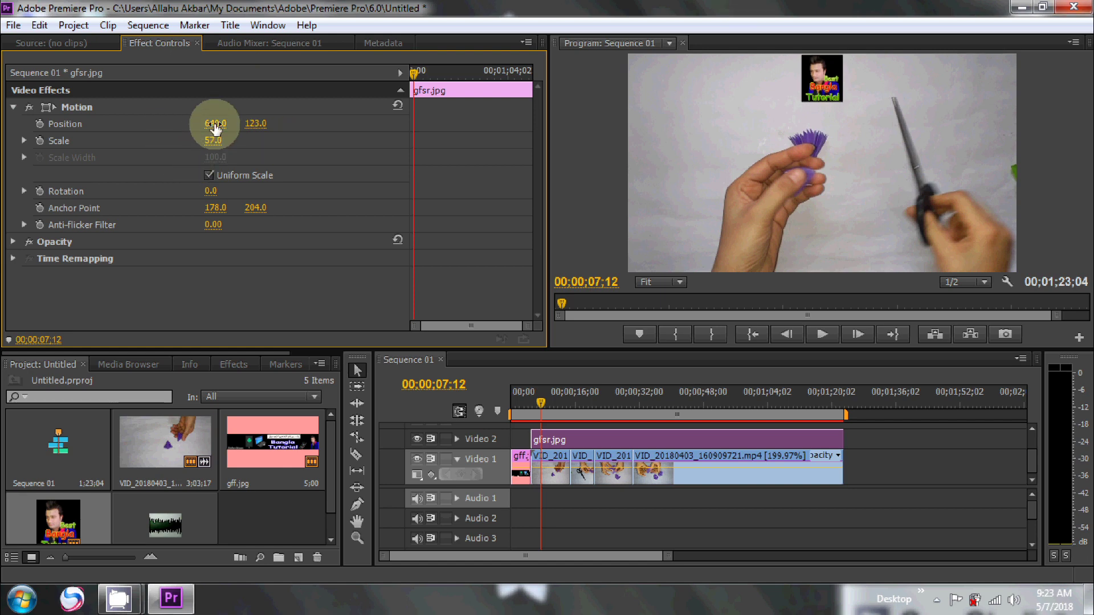
mouse_move(215, 128)
mouse_down()
mouse_move(142, 128)
mouse_move(196, 130)
mouse_up()
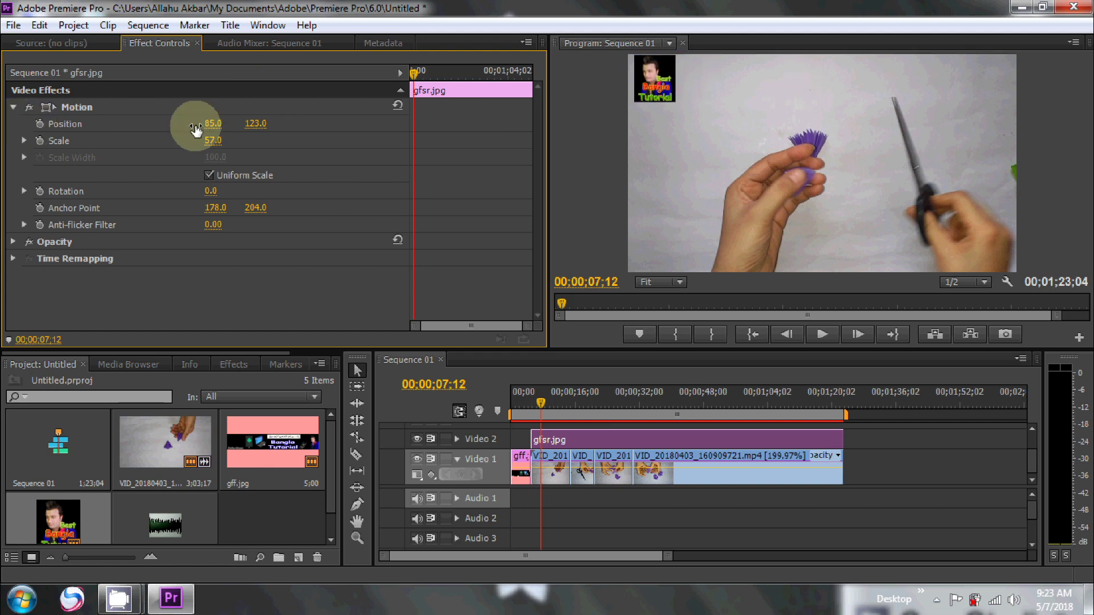
drag(196, 130, 191, 127)
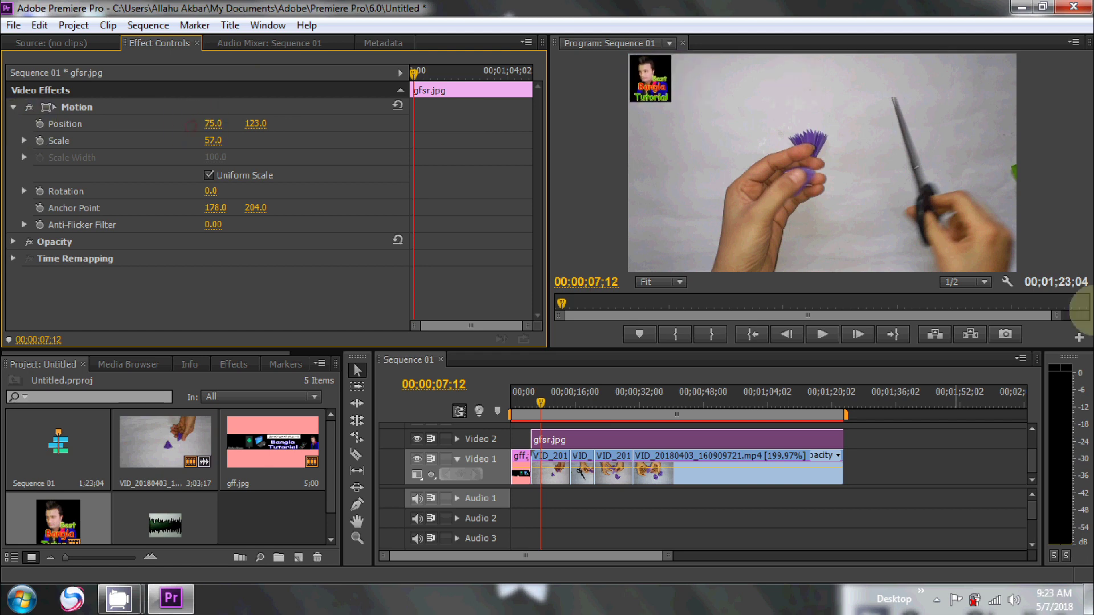
Step: Play the sequence to preview the watermark, then stop playback
click(910, 465)
key(space)
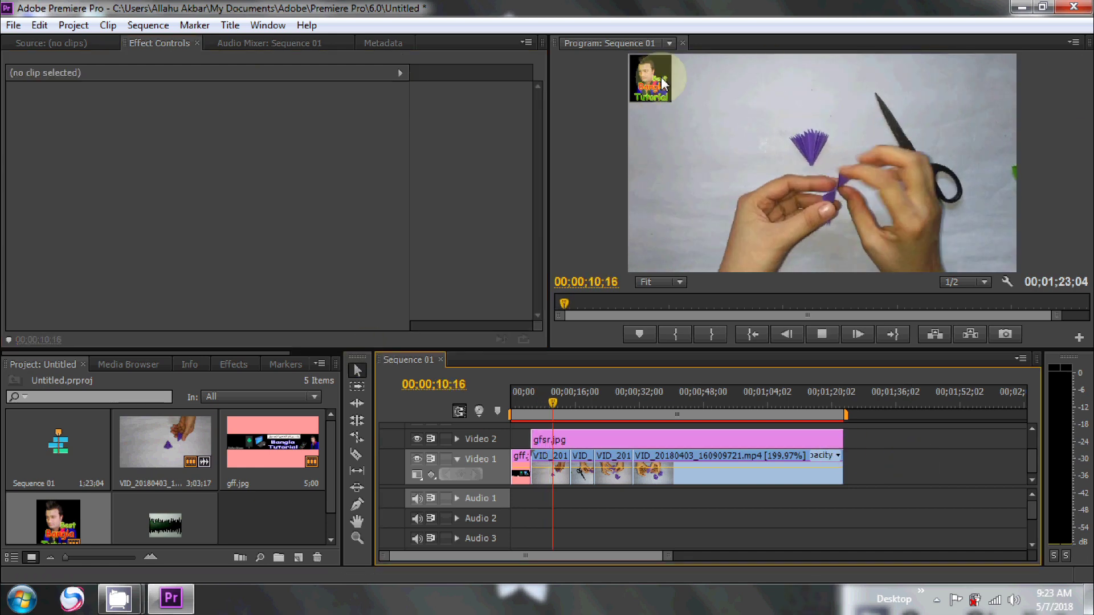
key(space)
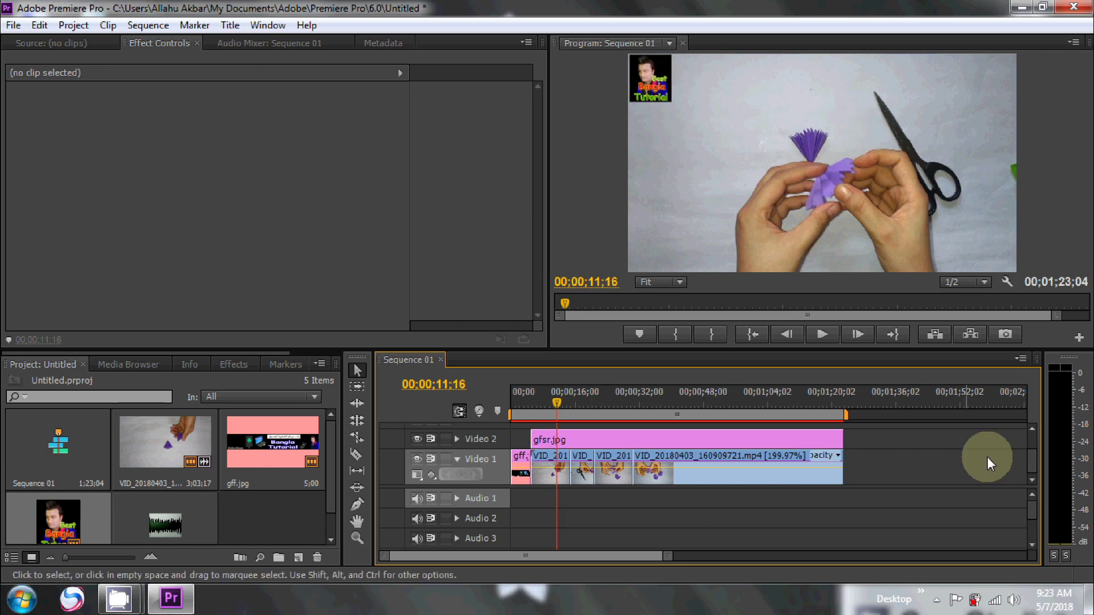
drag(1032, 461, 1034, 438)
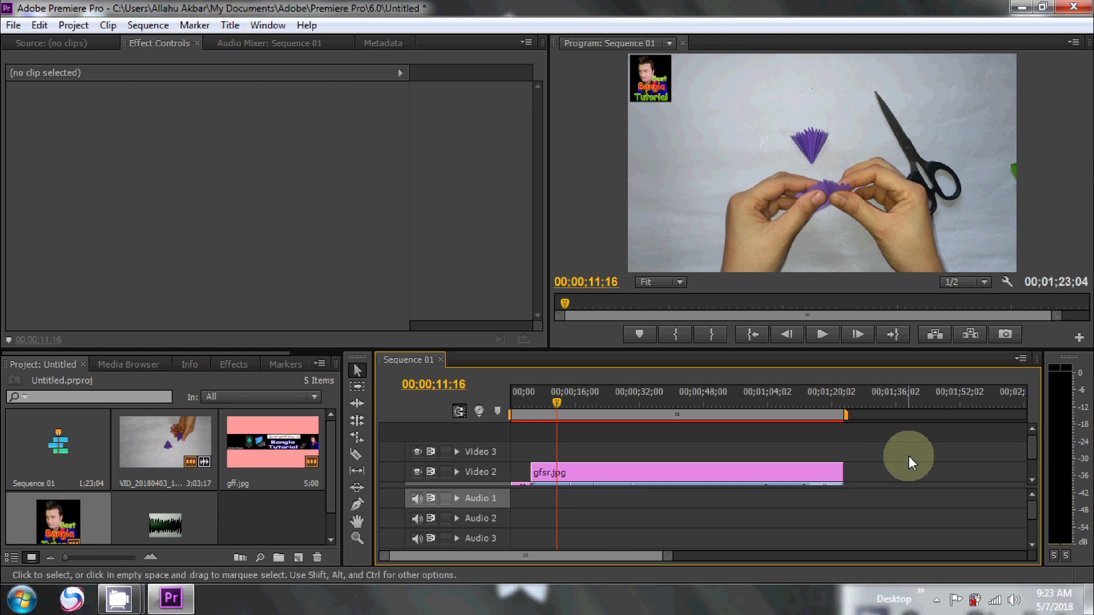
Step: Create a Default Crawl title, Title 01, from the Title > New Title menu and open it in the Titler
click(236, 26)
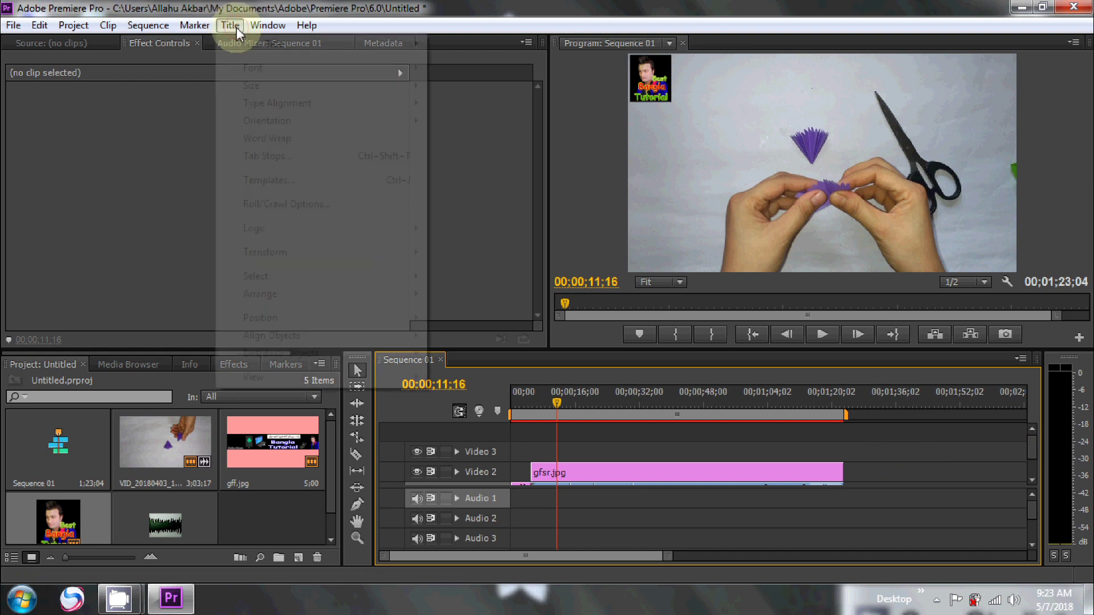
mouse_move(248, 47)
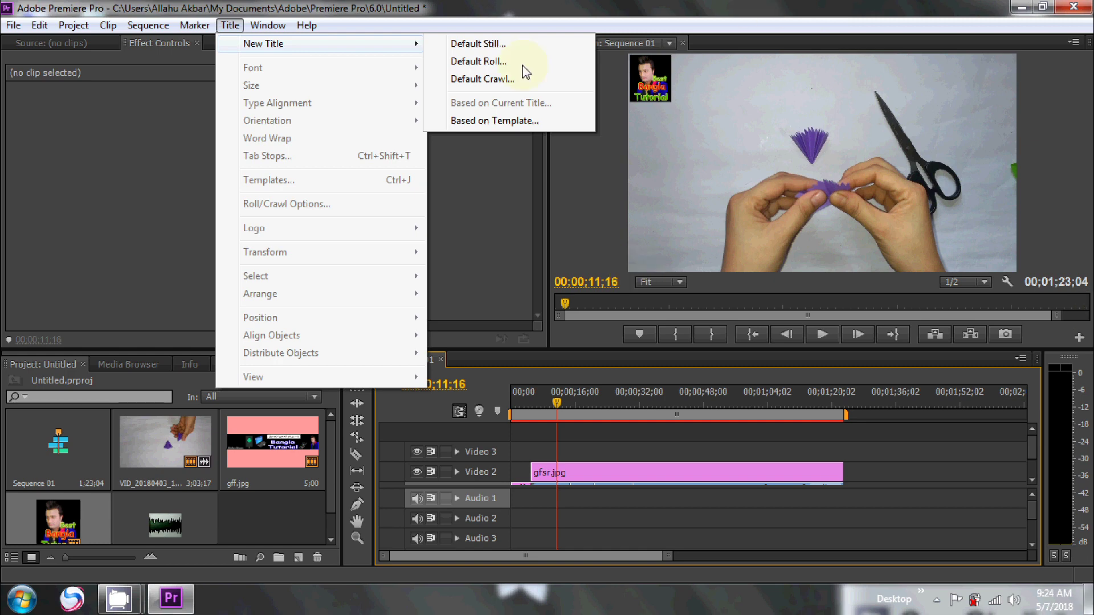
click(504, 82)
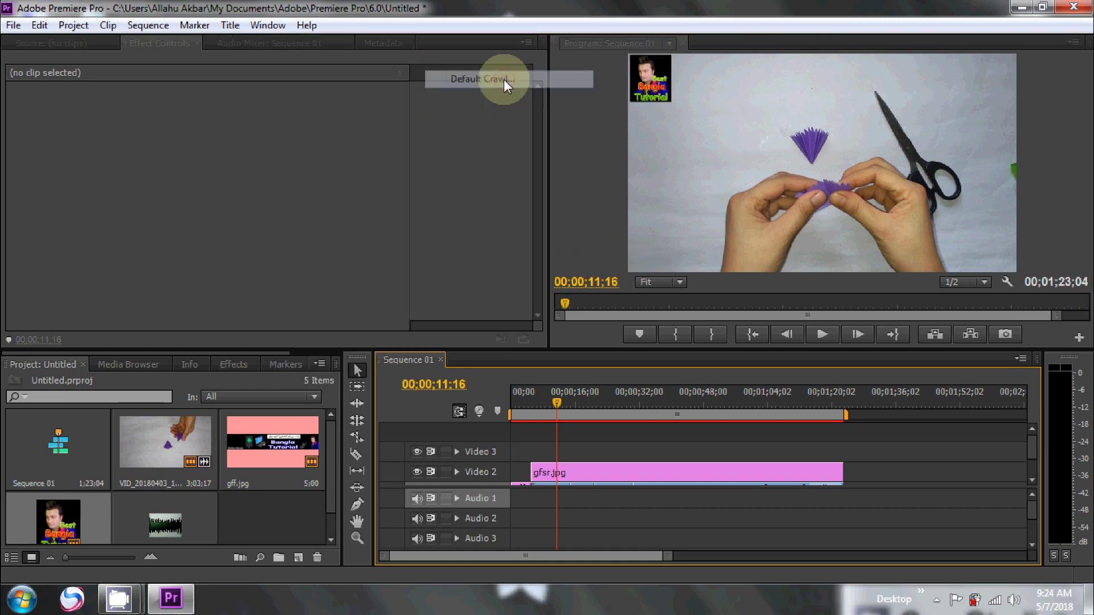
click(580, 371)
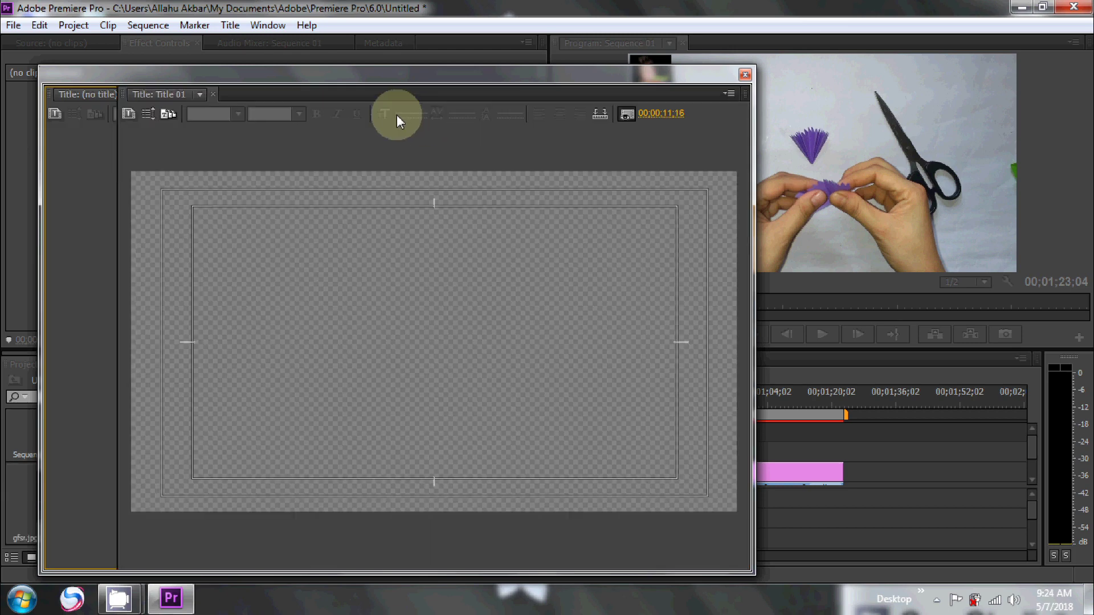
Step: Type 'Best Bangla Tutorial' and apply the white Tekton Pro Bold title style
click(151, 359)
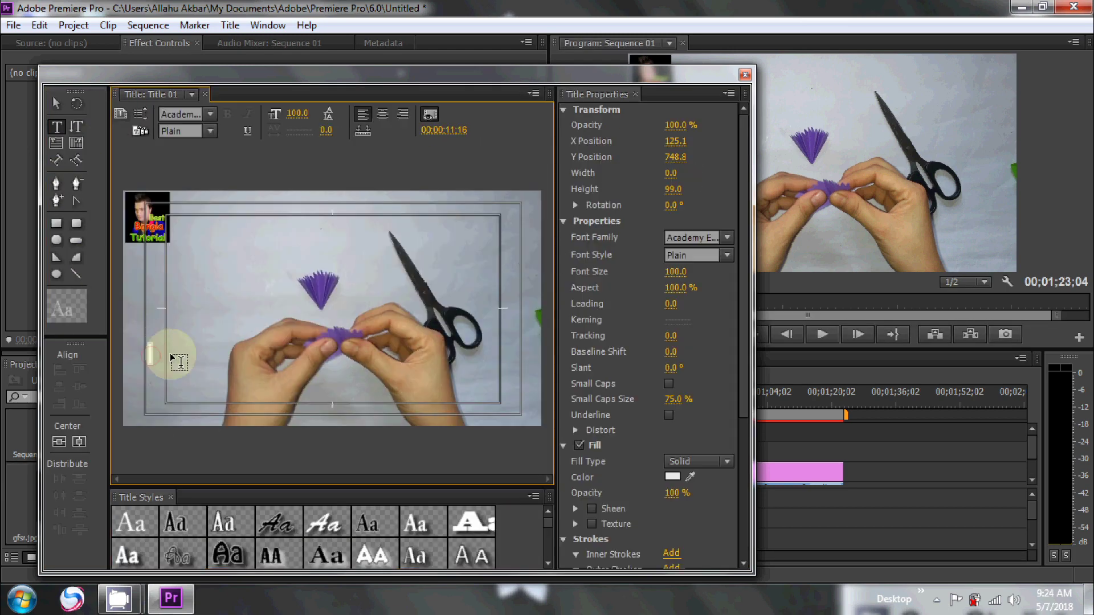
text(Best Bangla)
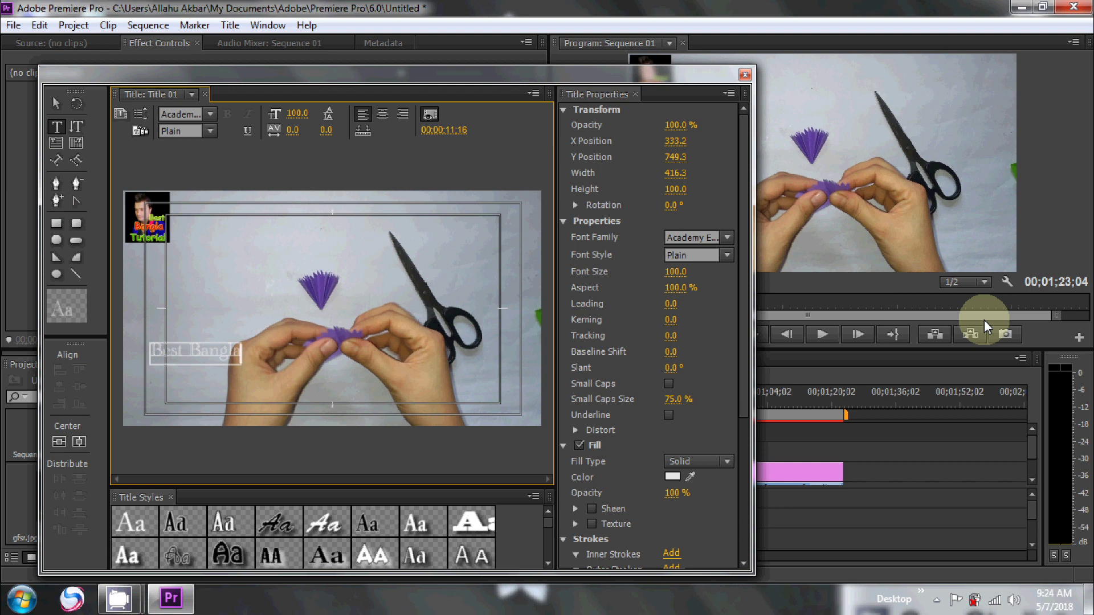
key(BackSpace)
key(BackSpace)
text(la Tutorial)
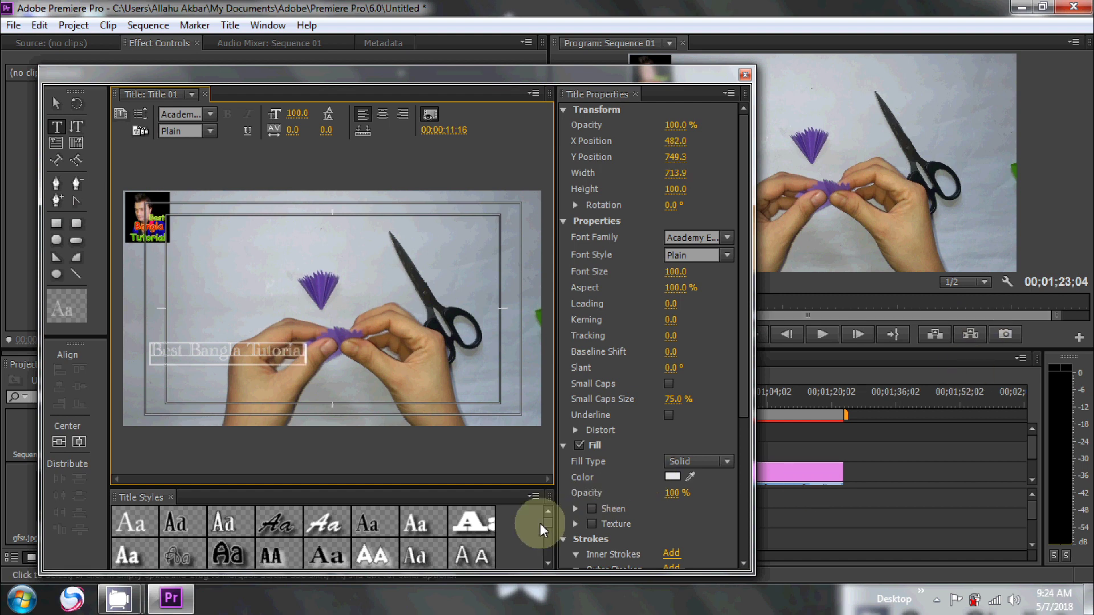
drag(548, 522, 550, 548)
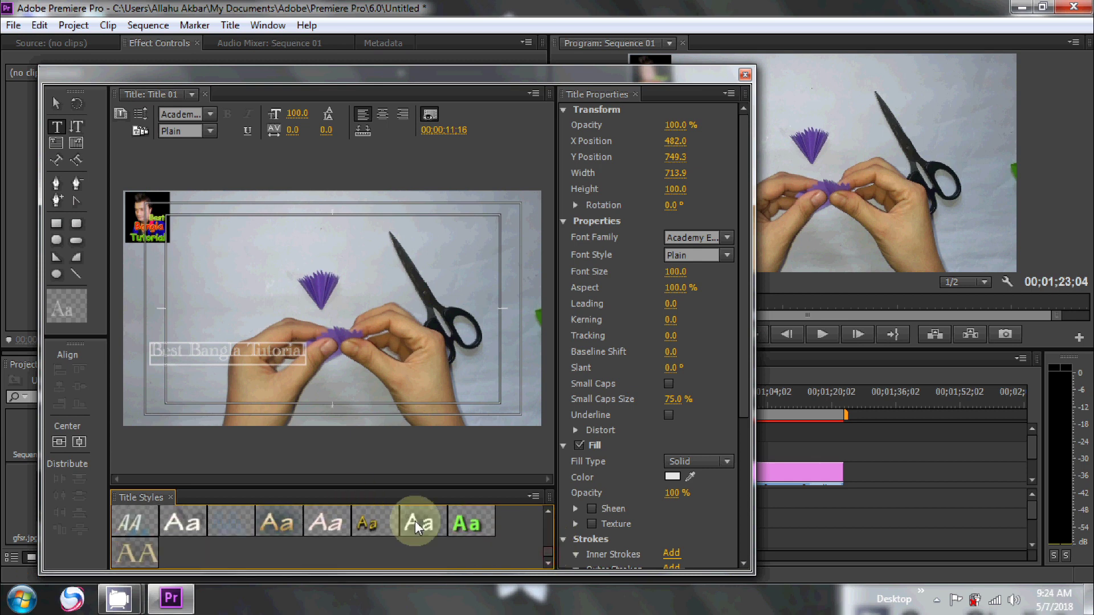
click(416, 521)
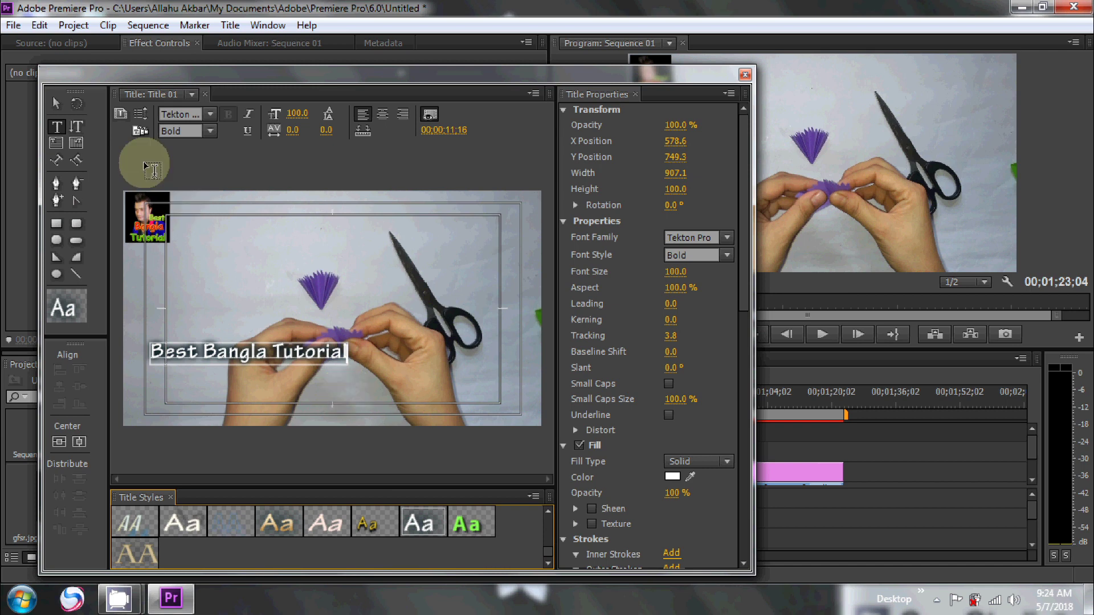
Step: Move the text box down to the bottom of the frame
click(51, 107)
click(56, 104)
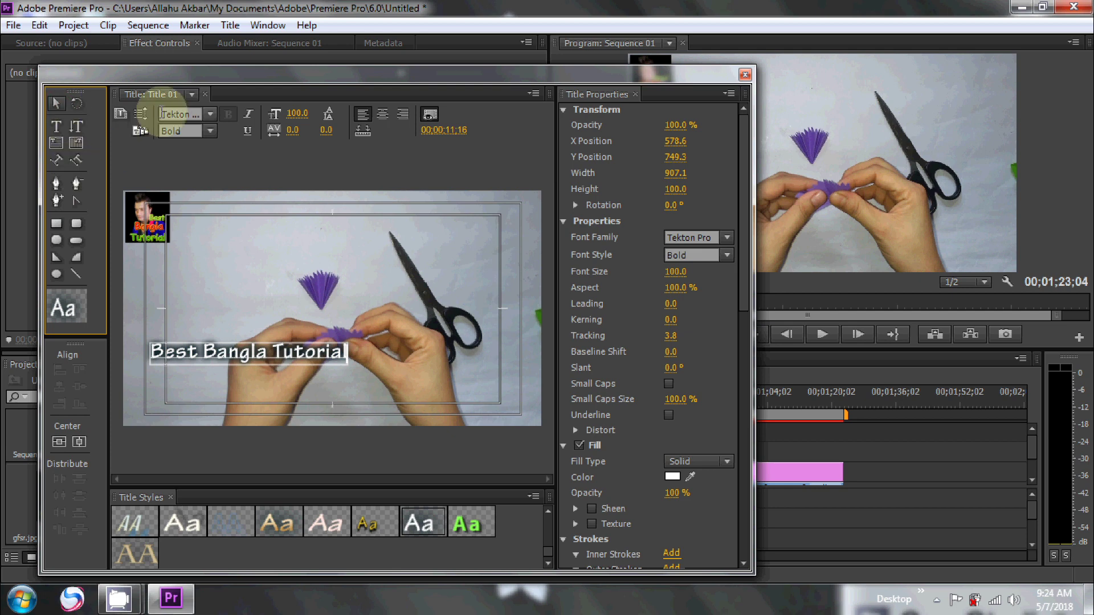
click(319, 352)
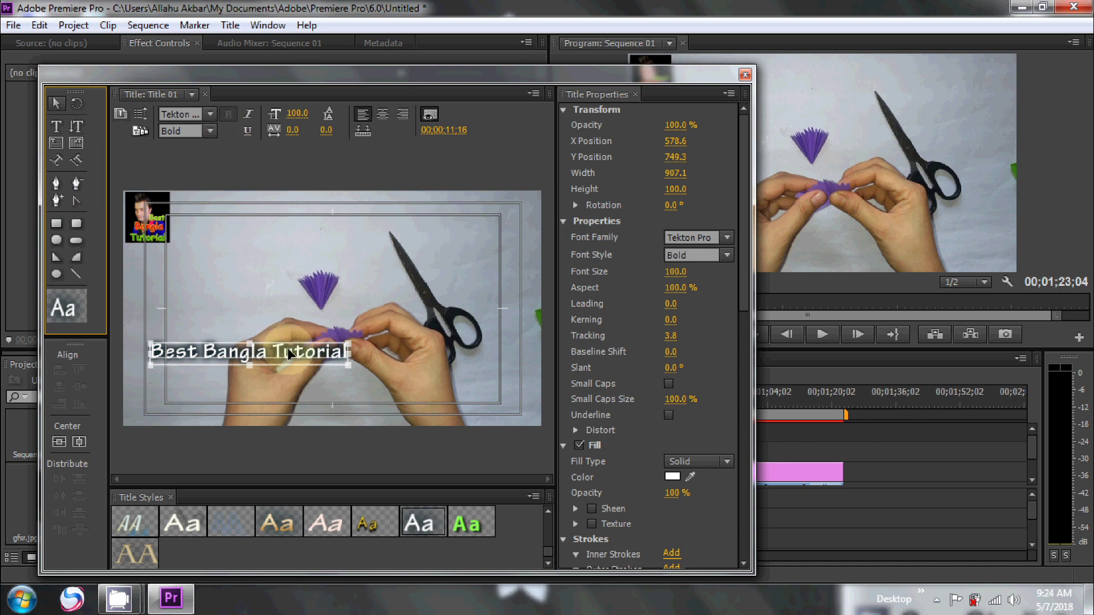
mouse_move(277, 355)
mouse_down()
mouse_move(375, 397)
mouse_move(373, 414)
mouse_up()
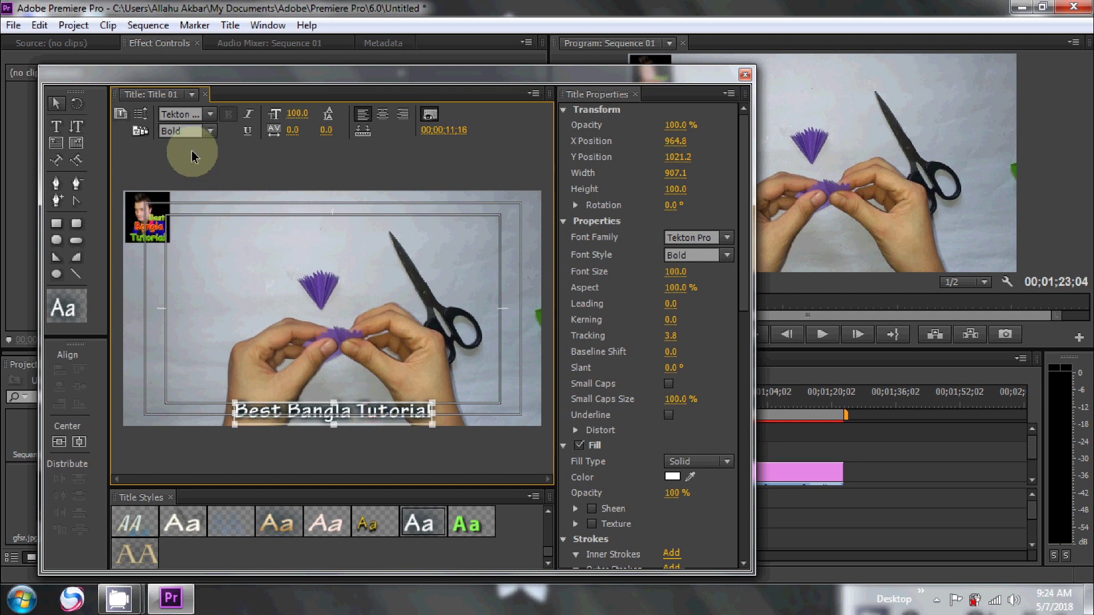
click(141, 115)
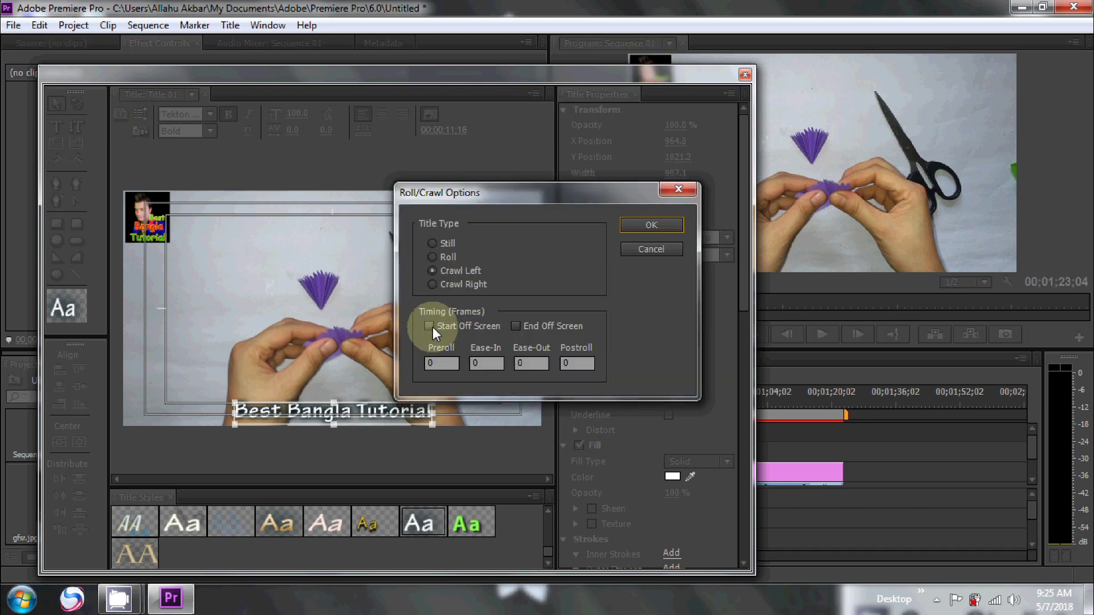
Step: Tick Start Off Screen and End Off Screen for the left crawl, confirm, and close the Titler
click(429, 327)
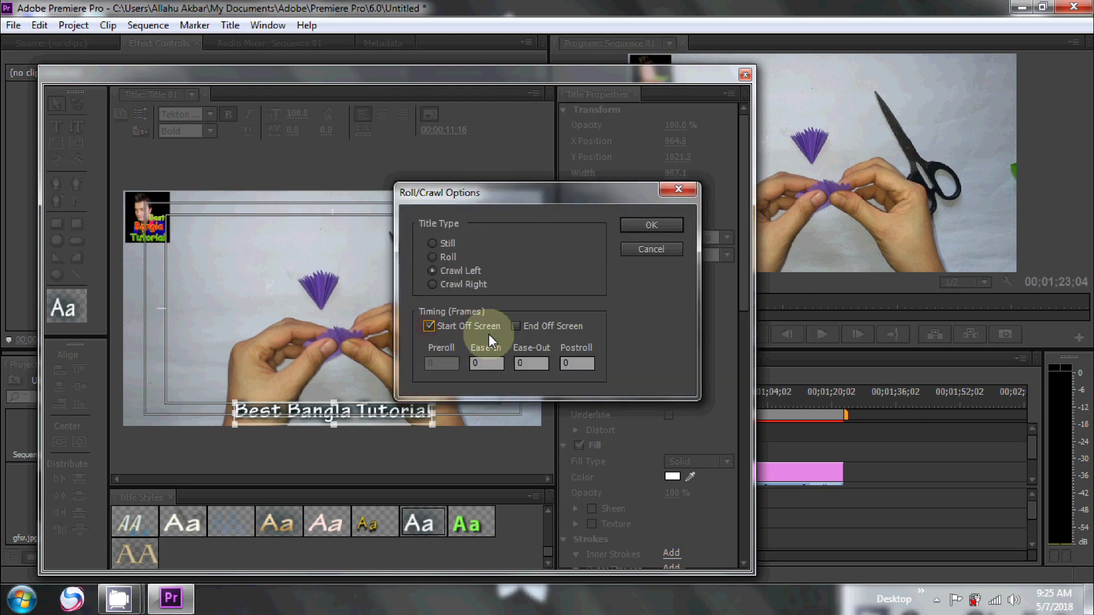
click(518, 327)
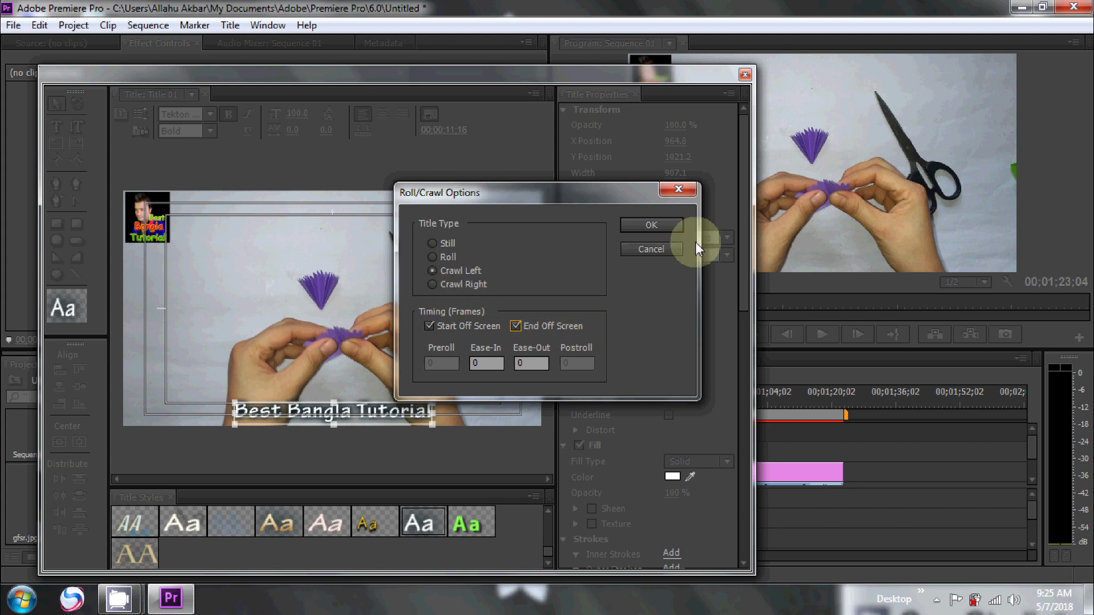
click(659, 226)
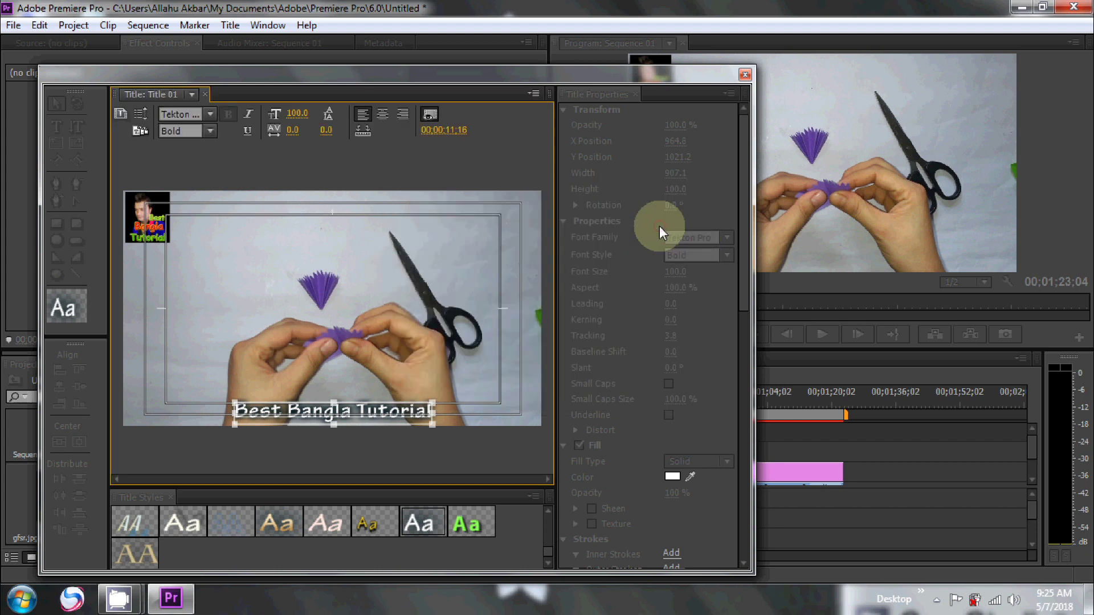
click(745, 76)
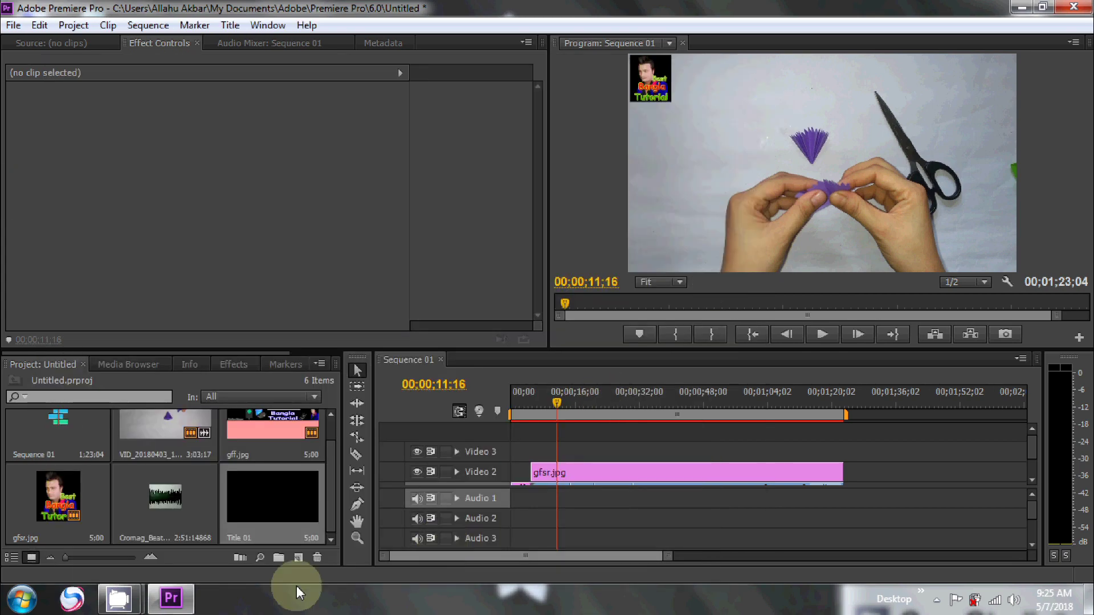
Step: Place Title 01 at the start of Video 3 and preview the crawl from 05;18 to 15;28
drag(282, 509, 568, 451)
drag(538, 401, 534, 401)
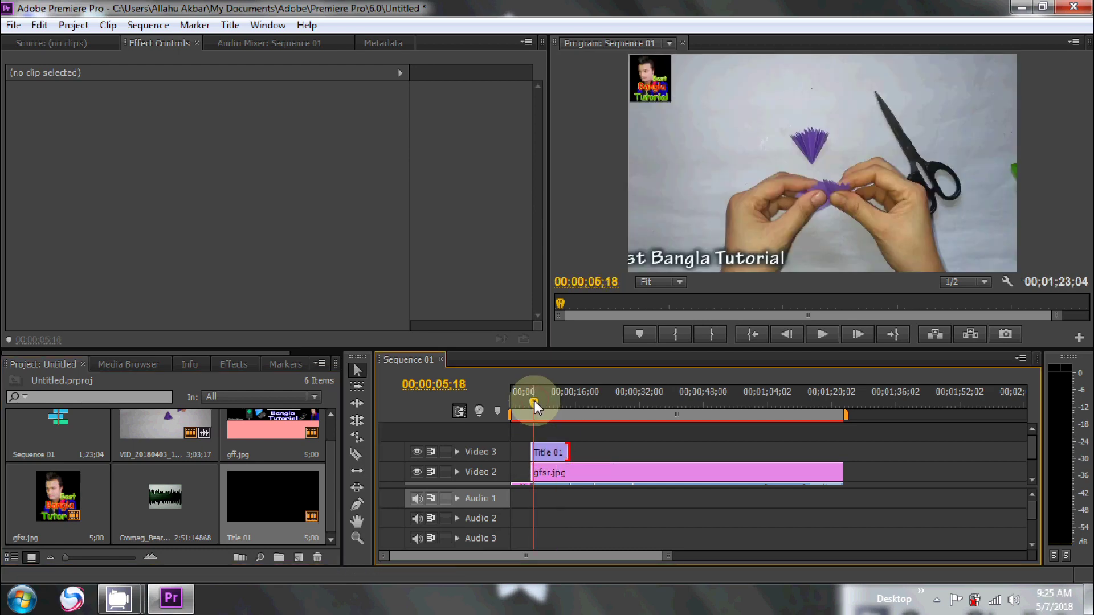
click(621, 453)
key(space)
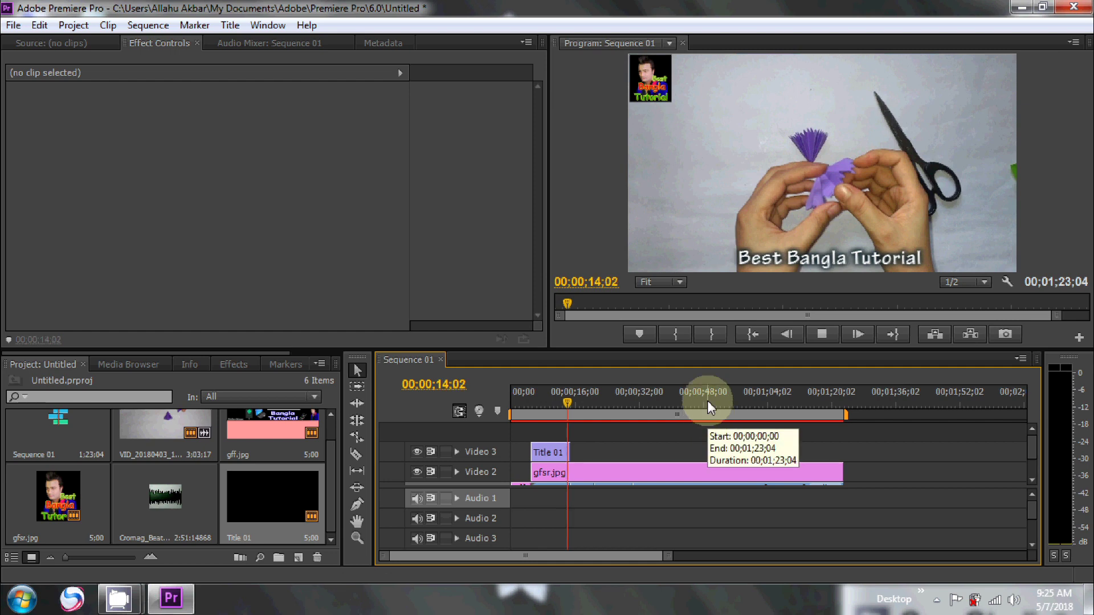
key(space)
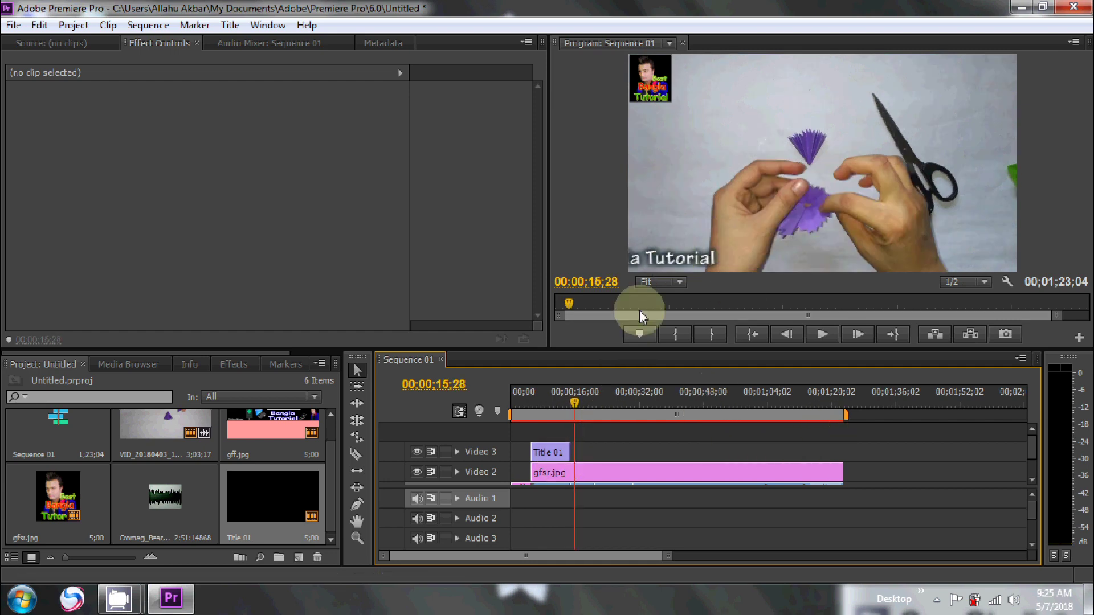
Step: Alt-drag copies of the Title 01 clip along Video 3 up to the sequence end
click(557, 455)
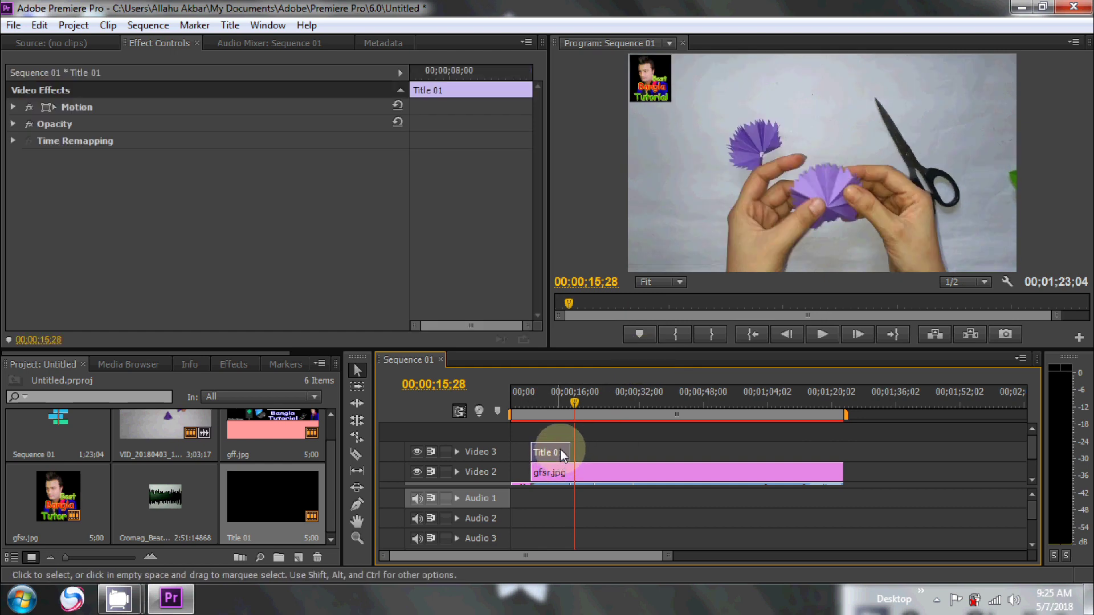
key(alt)
drag(552, 454, 605, 454)
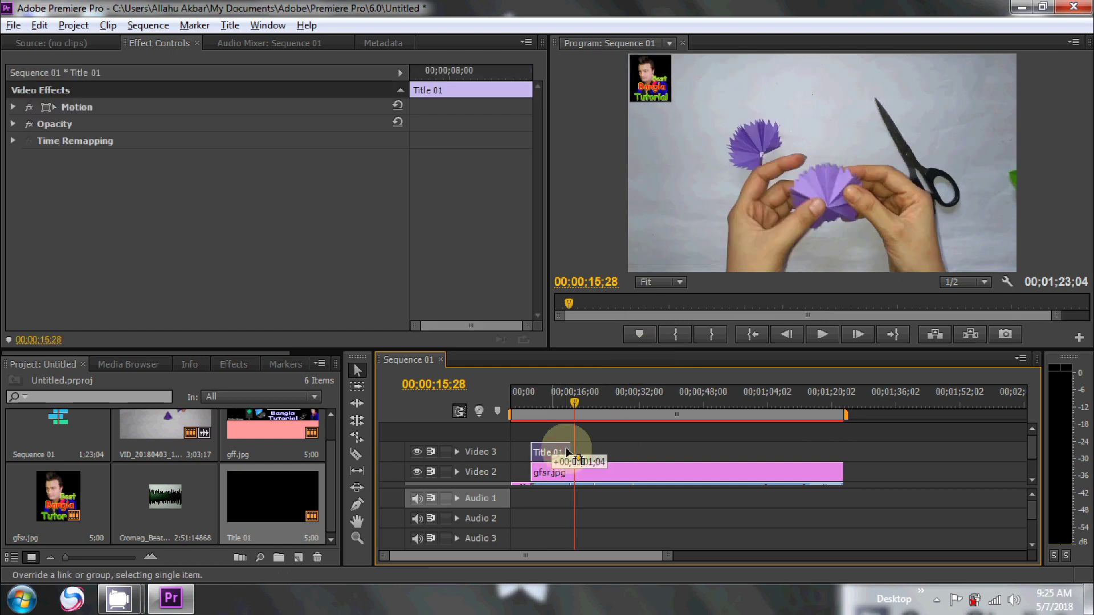
drag(605, 454, 675, 464)
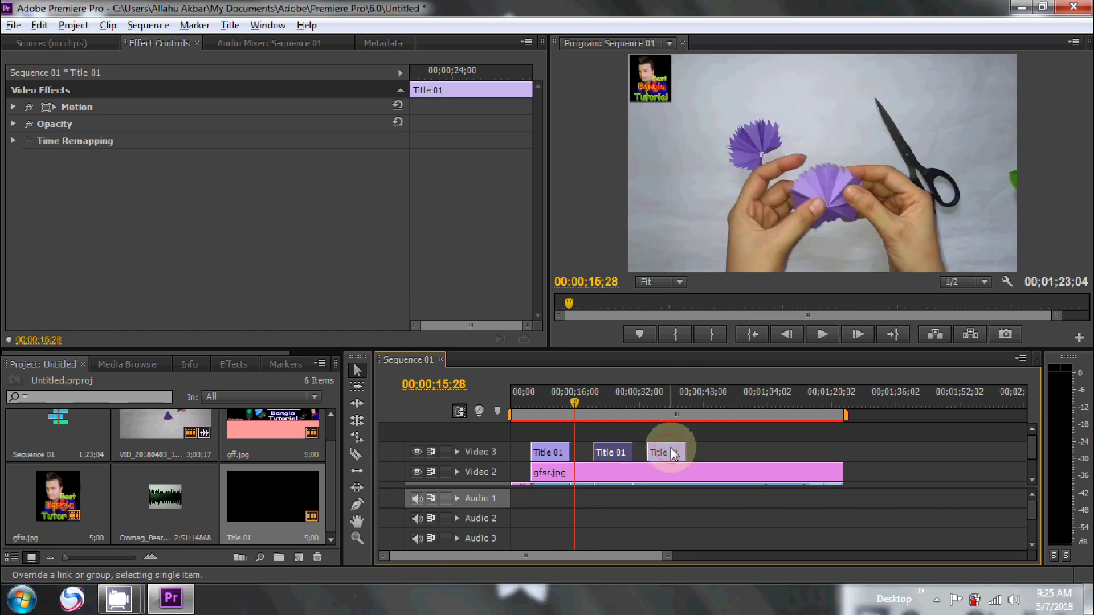
drag(672, 453, 829, 453)
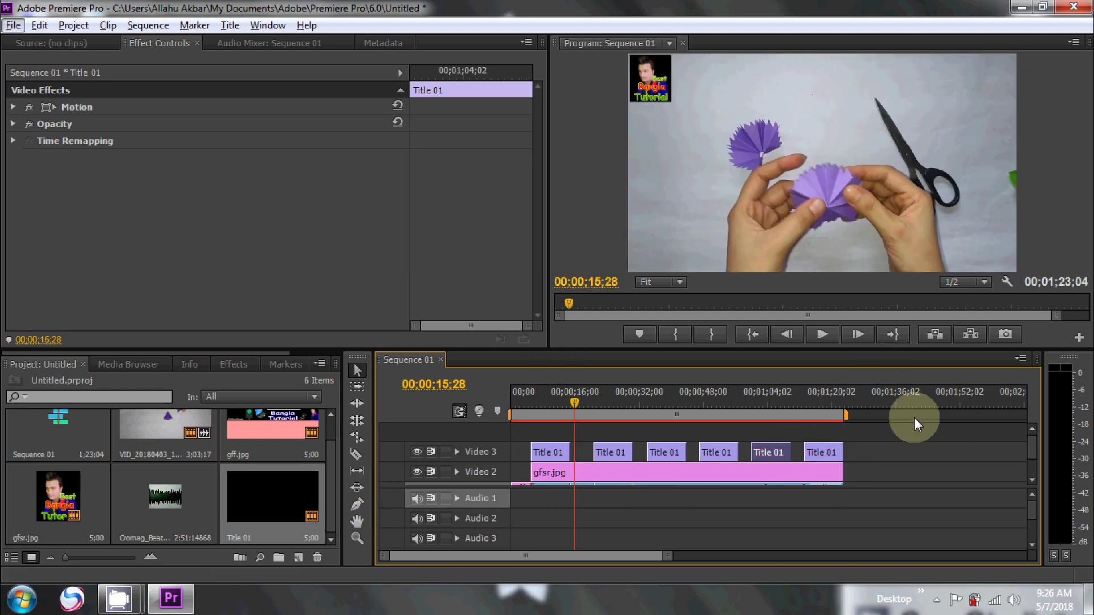
drag(1034, 446, 1041, 435)
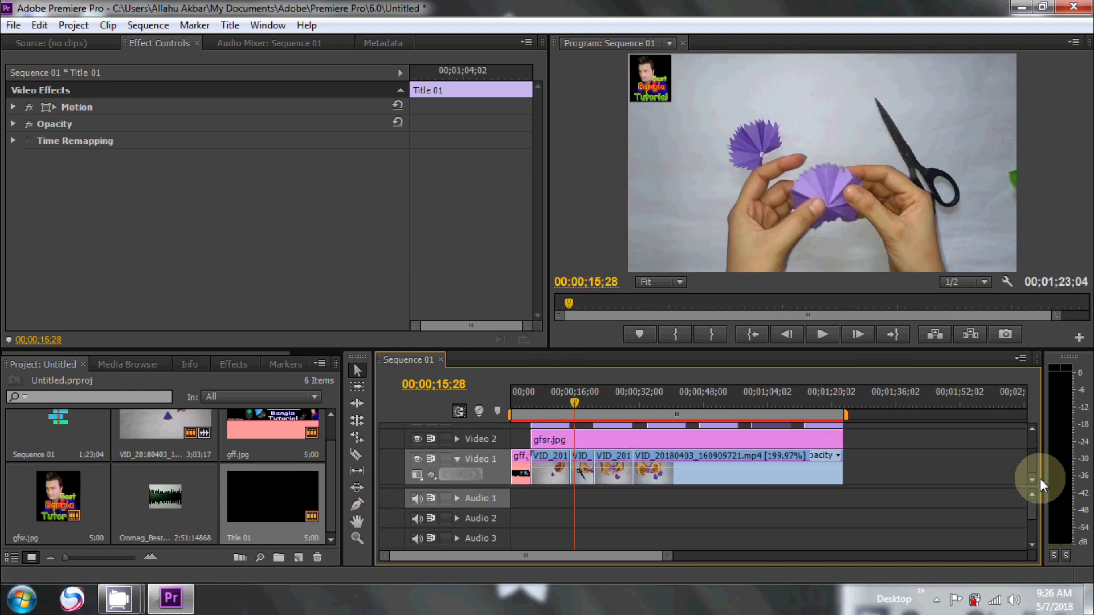
Step: Place the Title 01 crawl in Sequence 01 above the gfsr.jpg logo and craft video clips
drag(1040, 435, 1048, 474)
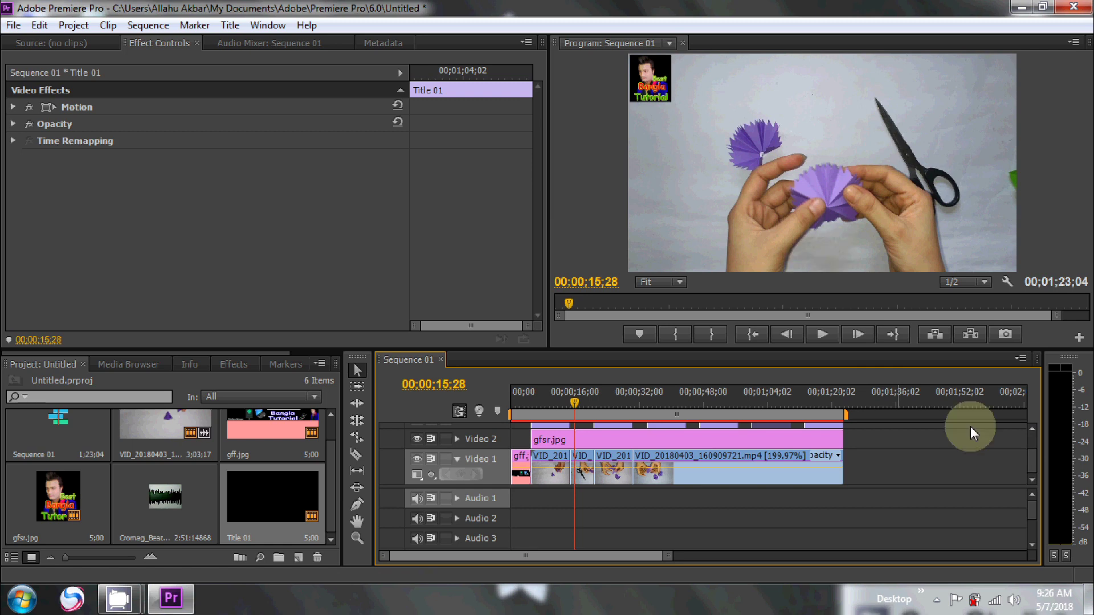
mouse_move(1030, 460)
mouse_down()
mouse_move(1034, 444)
mouse_move(1037, 467)
mouse_up()
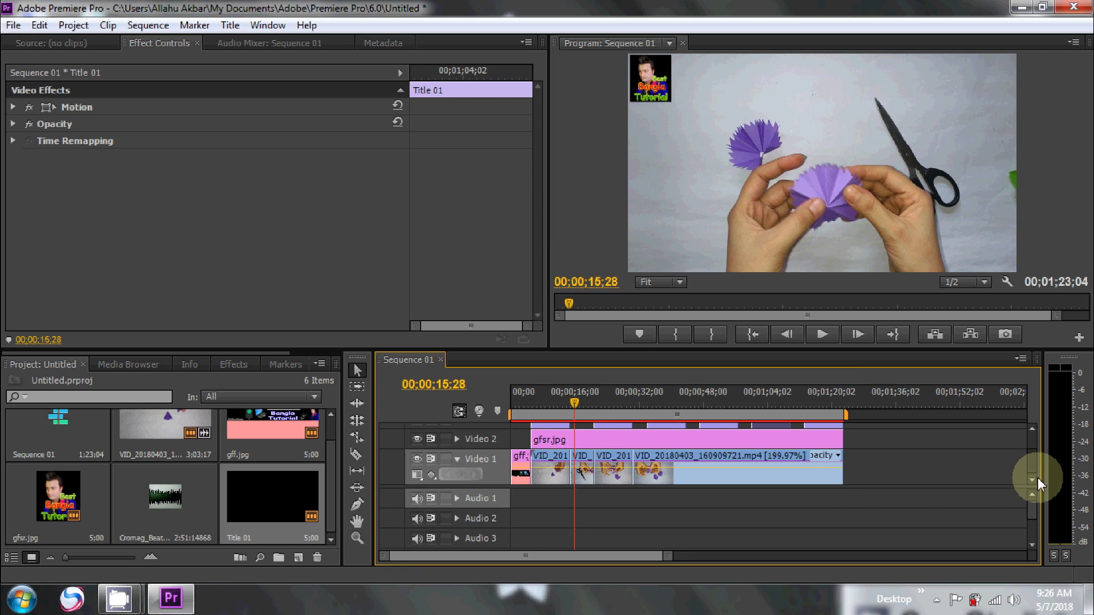
mouse_move(1035, 466)
mouse_down()
mouse_move(1036, 449)
mouse_move(1037, 467)
mouse_up()
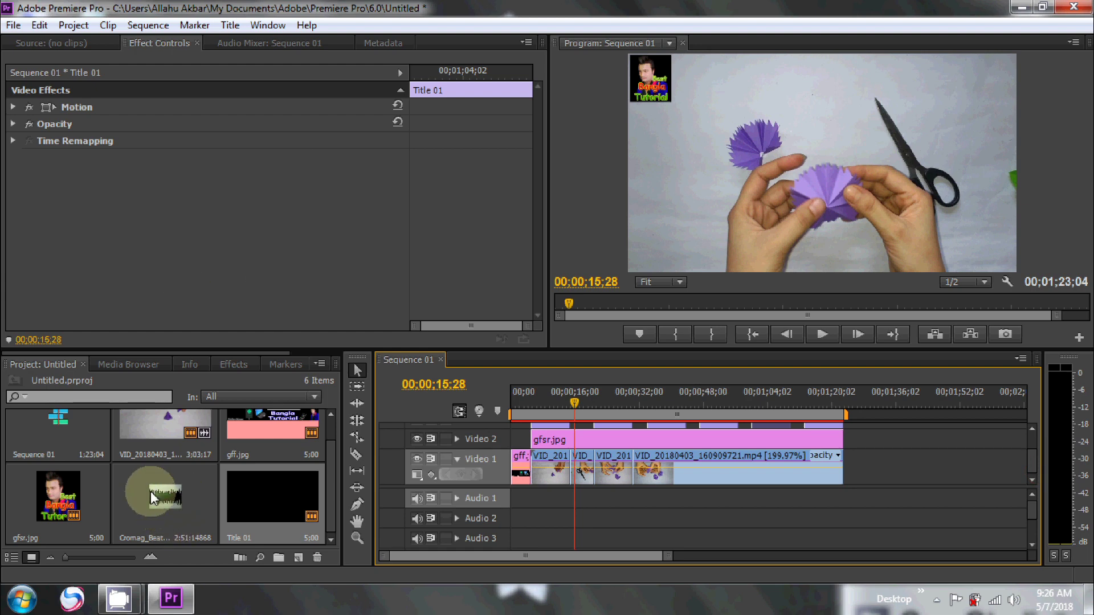
Step: Put Cromag_Beat.mp3 on Audio 1, trim it to the video's end, and append gff.jpg on Video 1
mouse_move(168, 505)
mouse_down()
mouse_move(258, 517)
mouse_move(515, 499)
mouse_up()
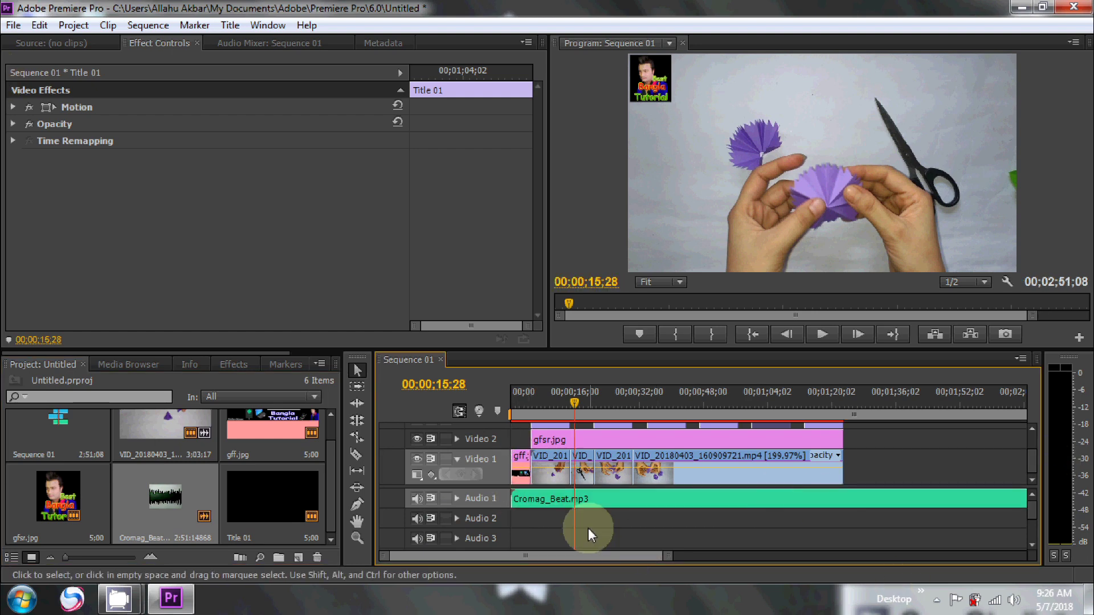
drag(580, 555, 610, 568)
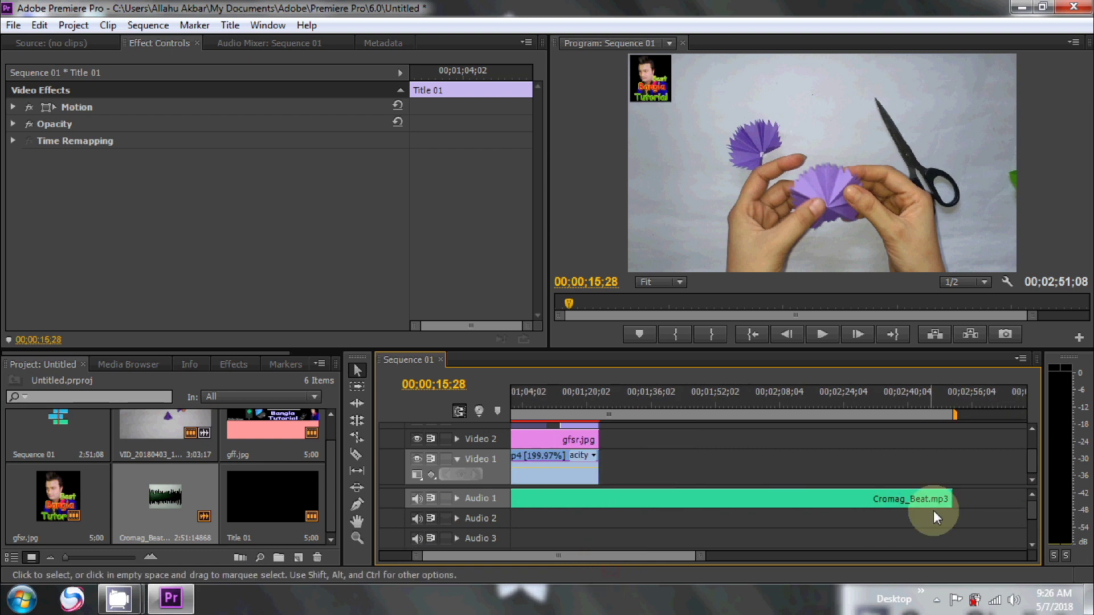
drag(960, 501, 603, 513)
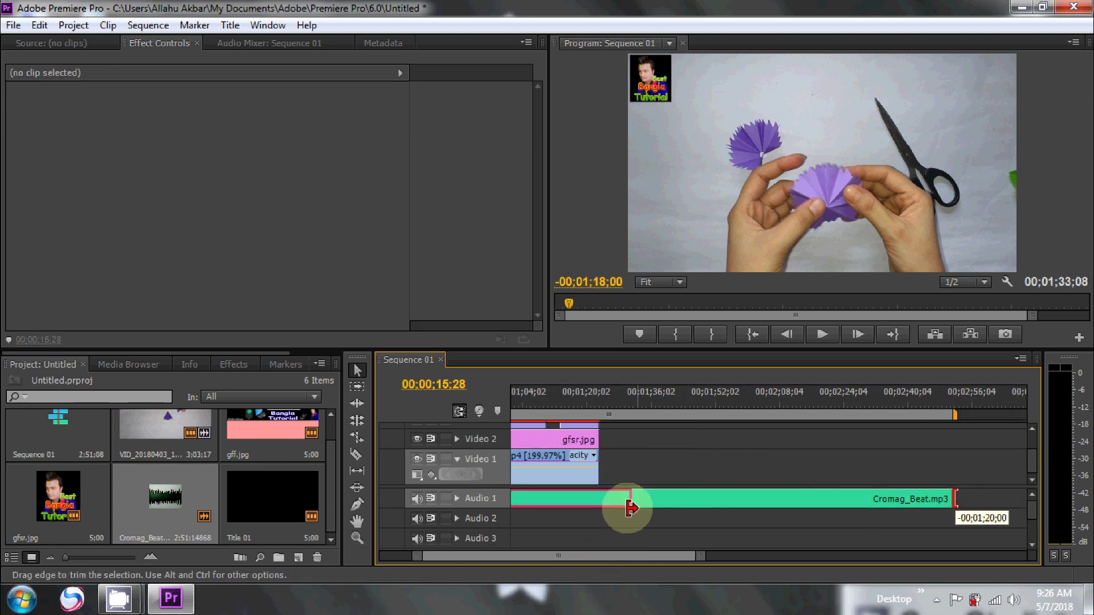
drag(603, 513, 631, 513)
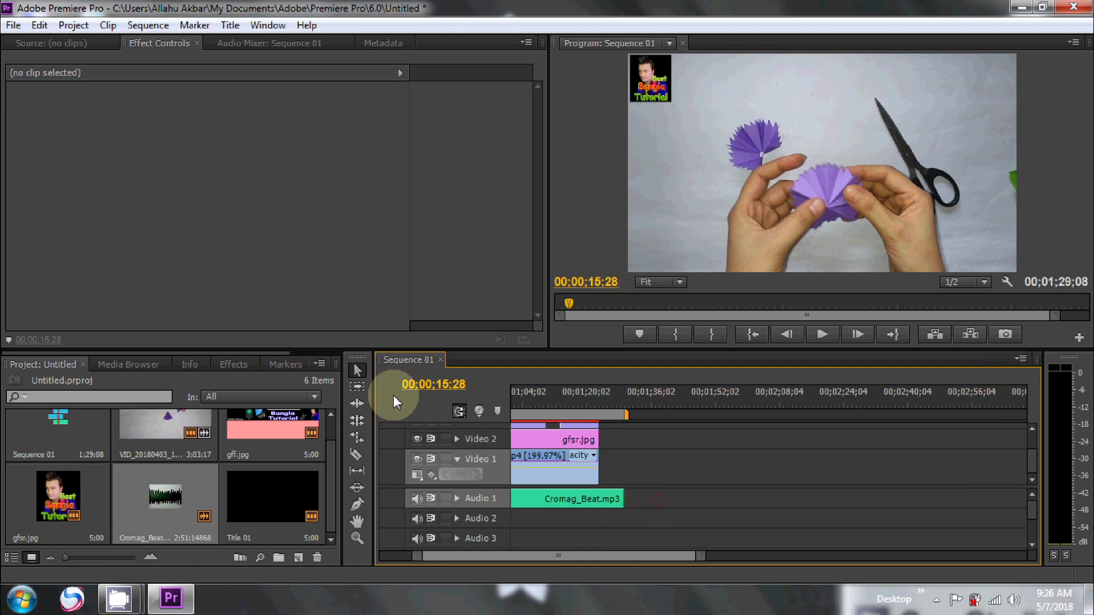
drag(269, 418, 615, 467)
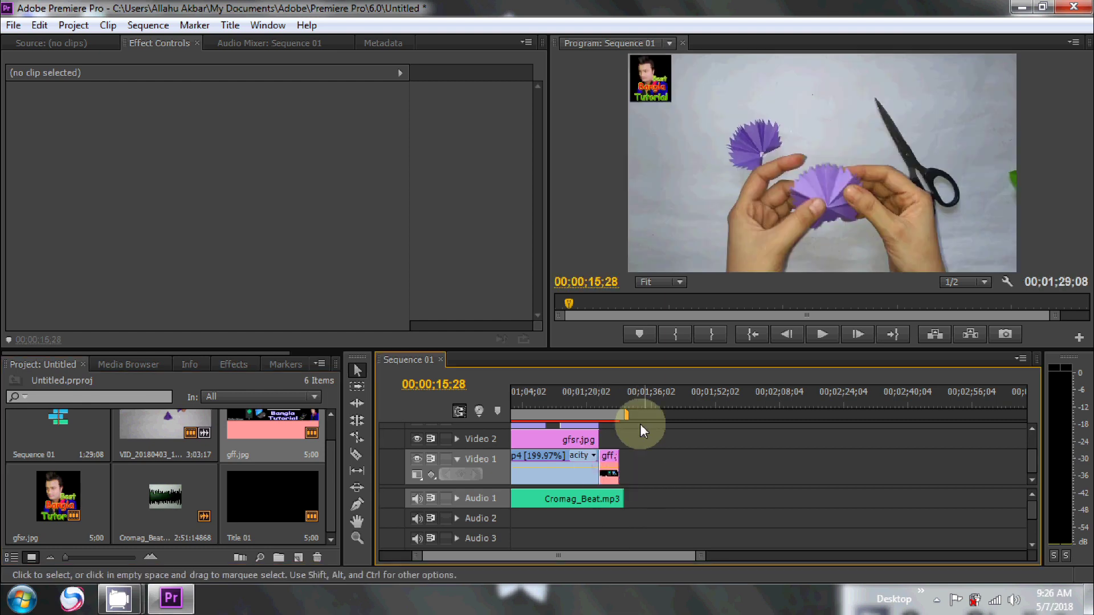
Step: Trim Cromag_Beat.mp3 so it ends with gff.jpg, making the program run to 00;01;28;04
click(612, 398)
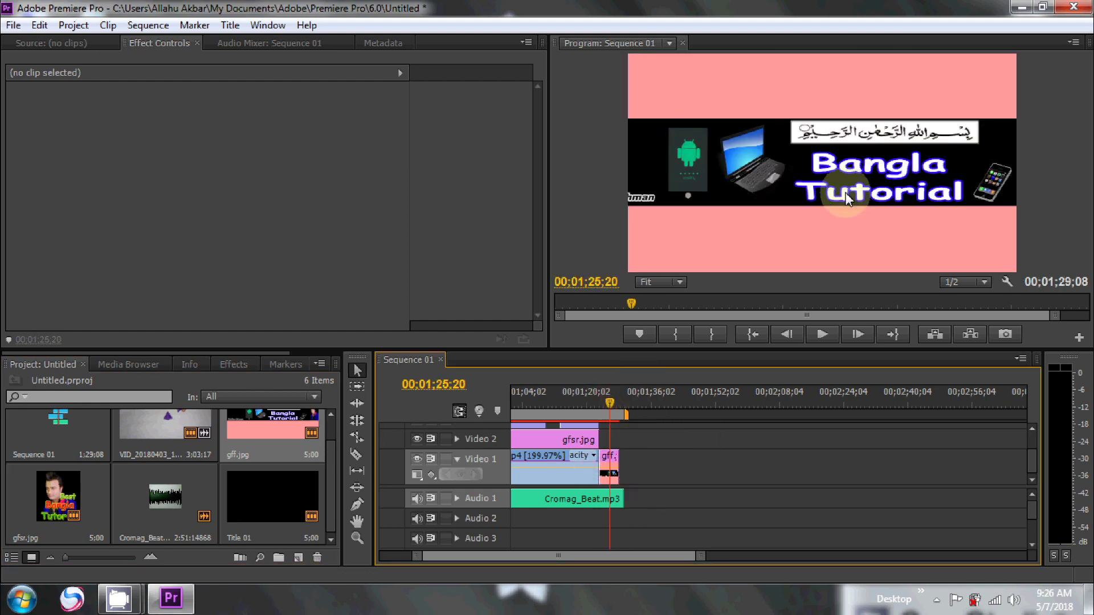
drag(625, 499, 622, 500)
click(661, 470)
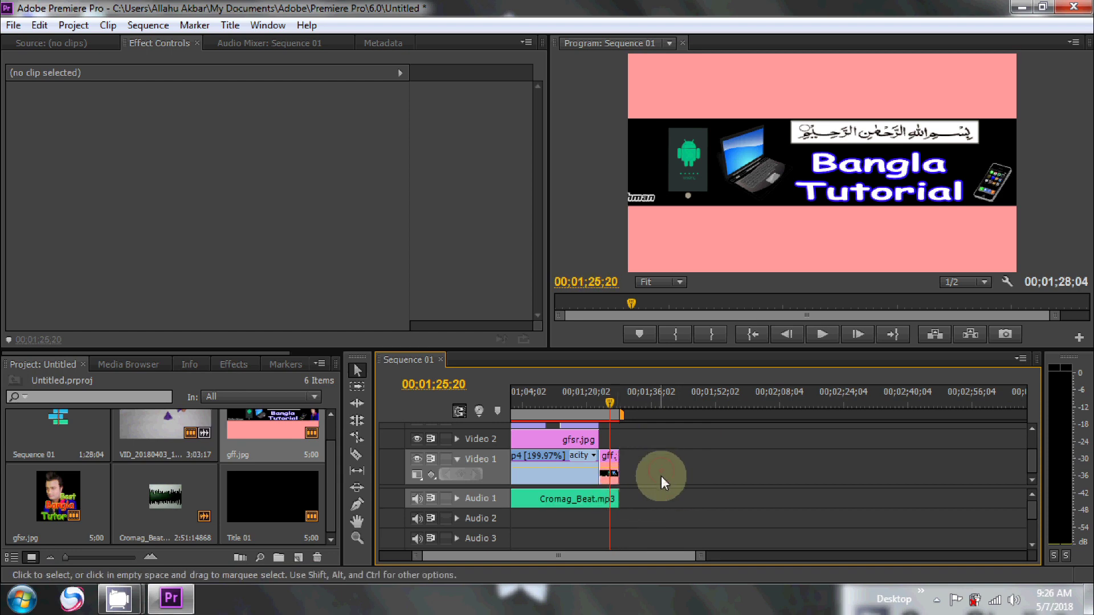
drag(620, 557, 544, 559)
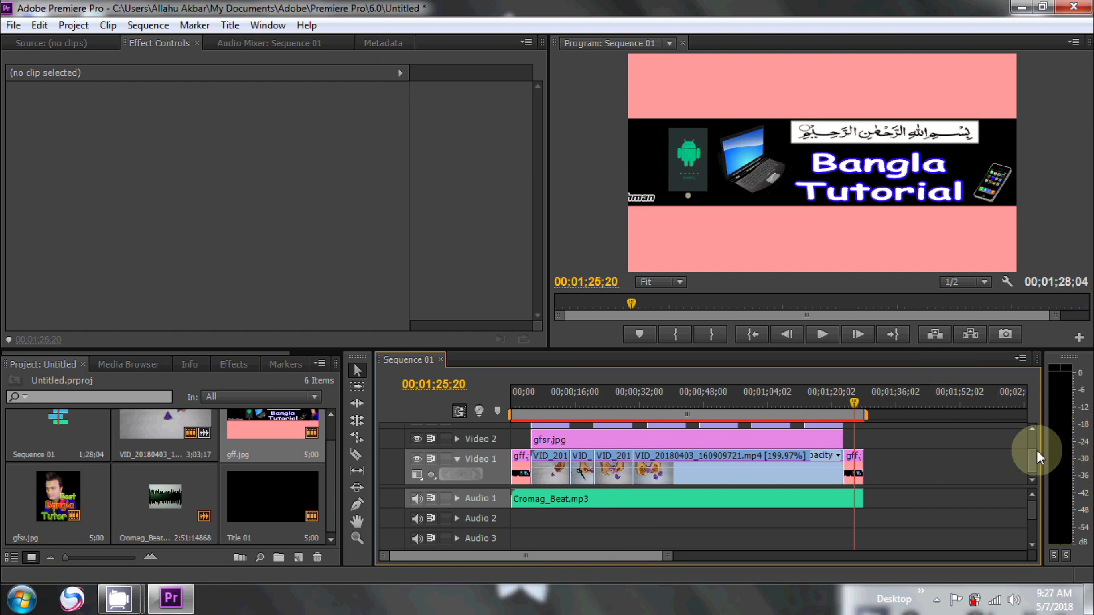
drag(1036, 453, 1040, 479)
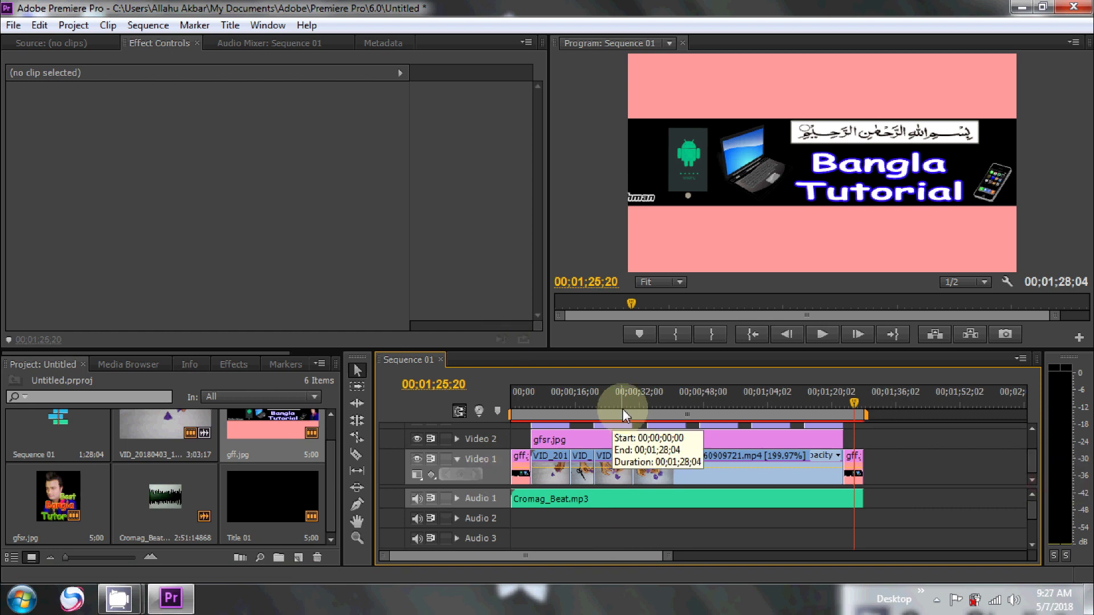
Step: Zoom into the start of Sequence 01, zoom back out to the full view, then open the File menu
click(358, 538)
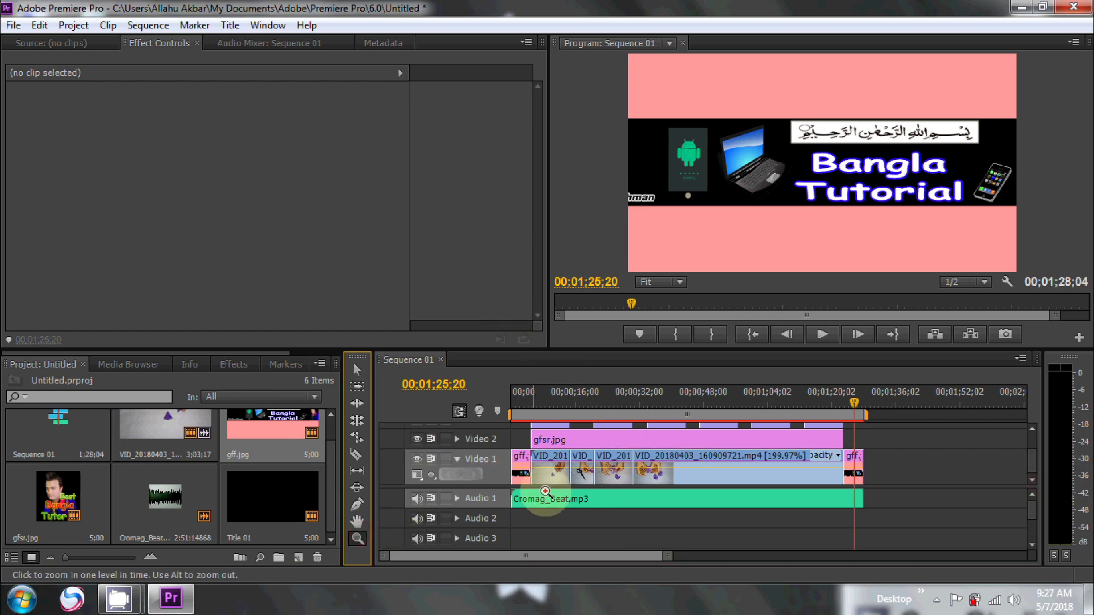
click(562, 471)
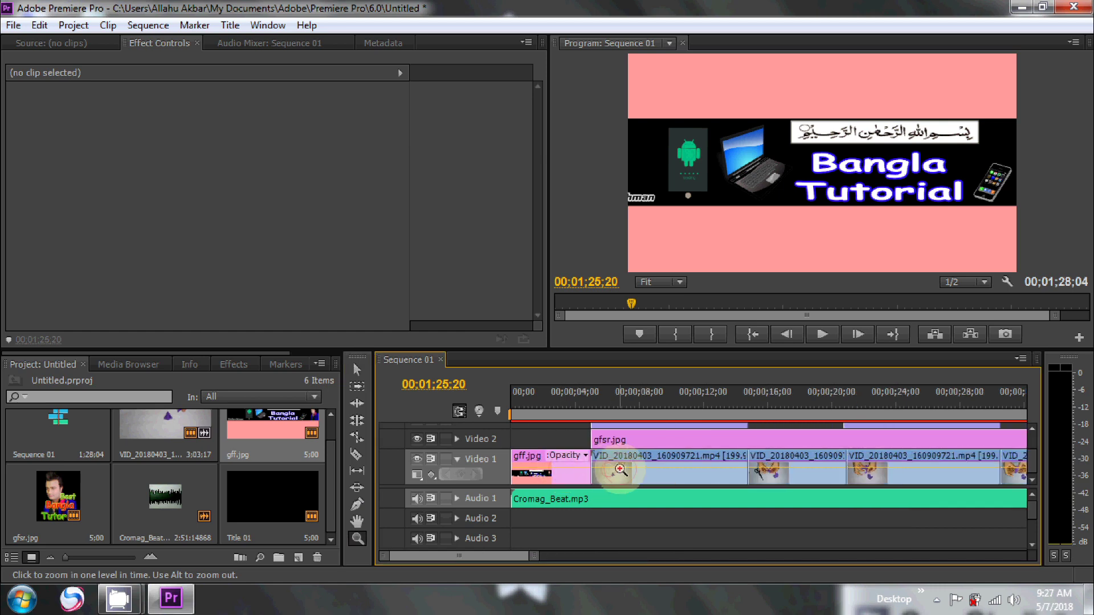
key(alt)
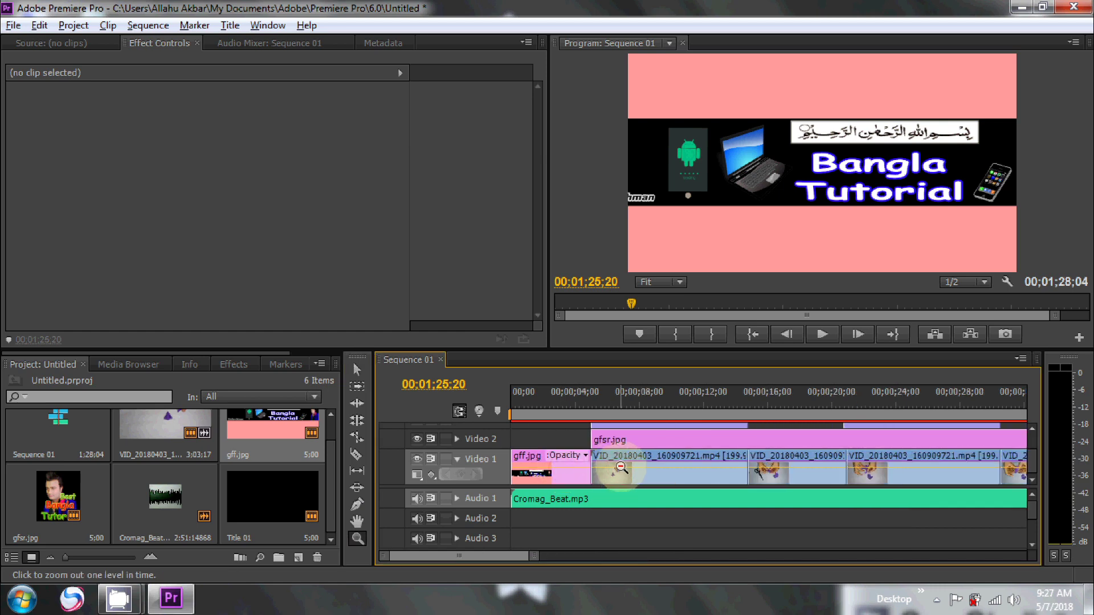
alt+click(621, 467)
alt+click(621, 467)
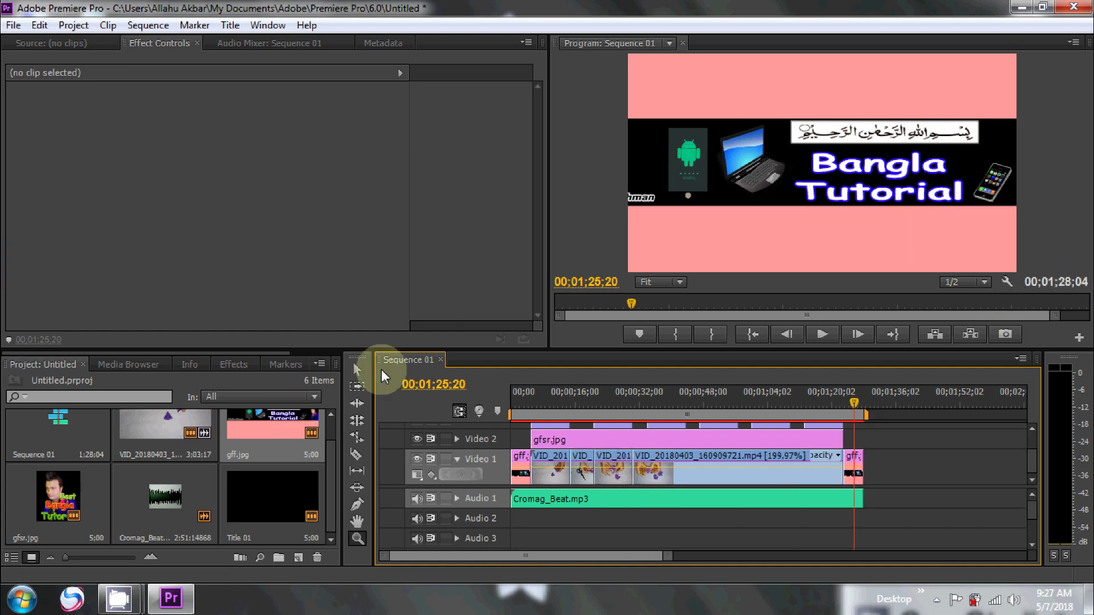
click(358, 371)
click(938, 472)
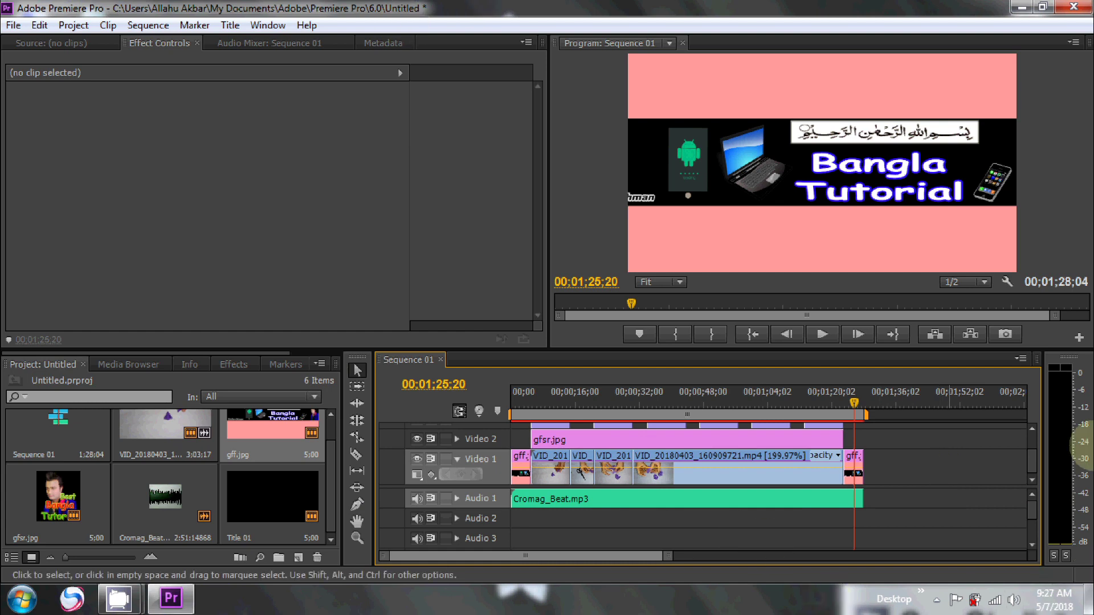
click(13, 26)
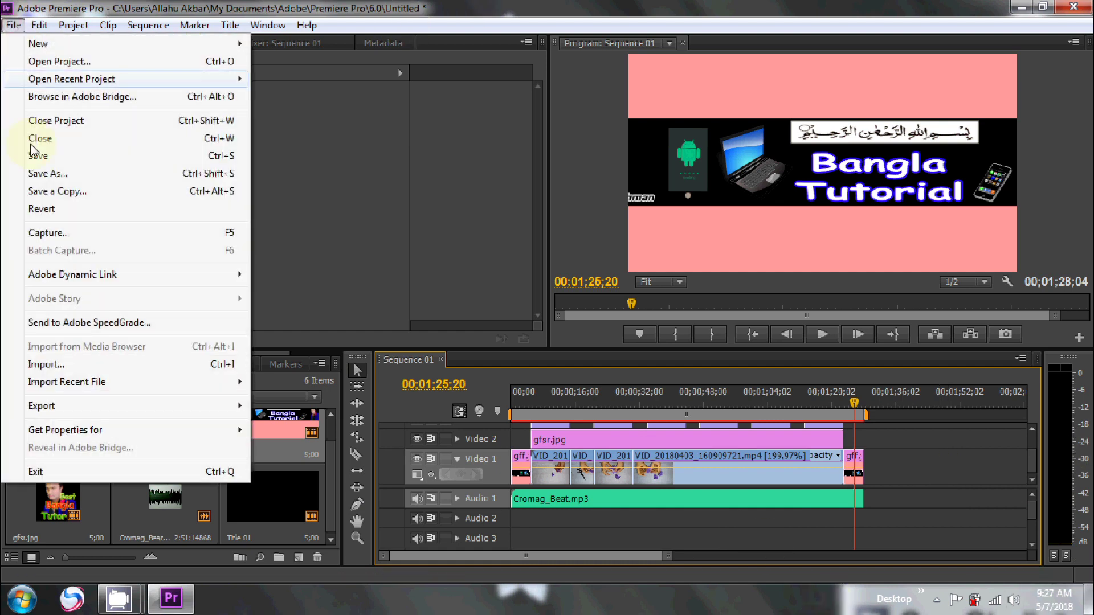
Step: Open Export Media settings for Sequence 01 and choose the H.264 format
mouse_move(64, 411)
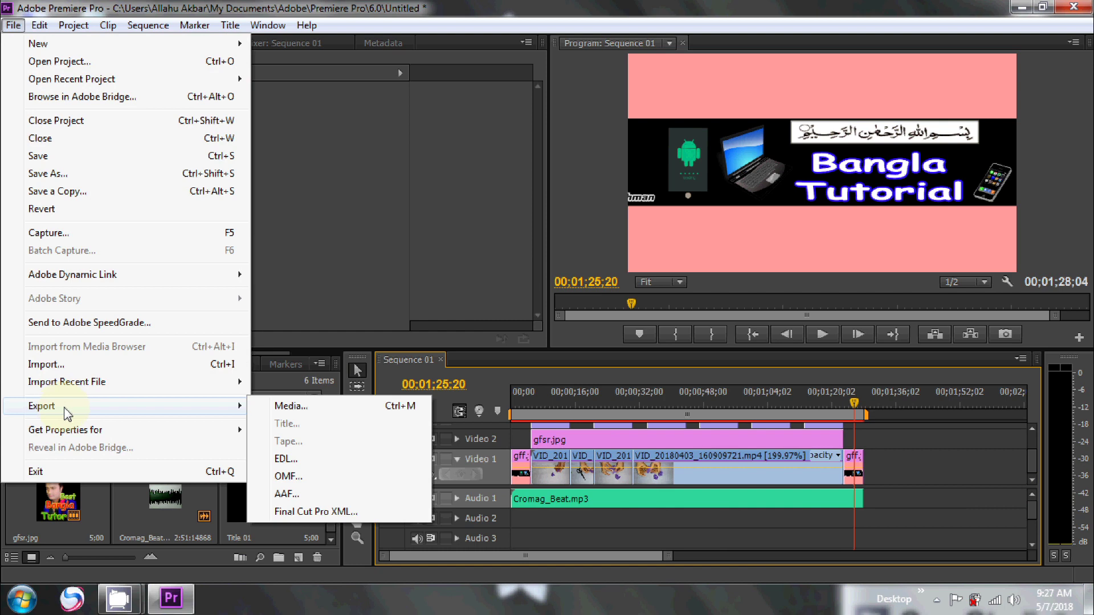
click(314, 410)
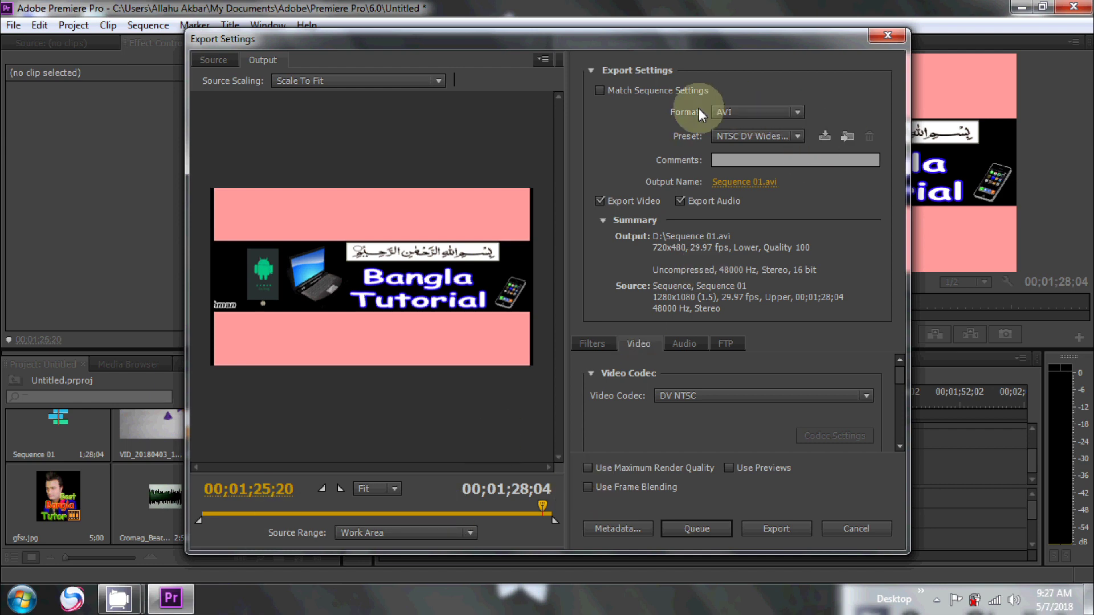
click(771, 121)
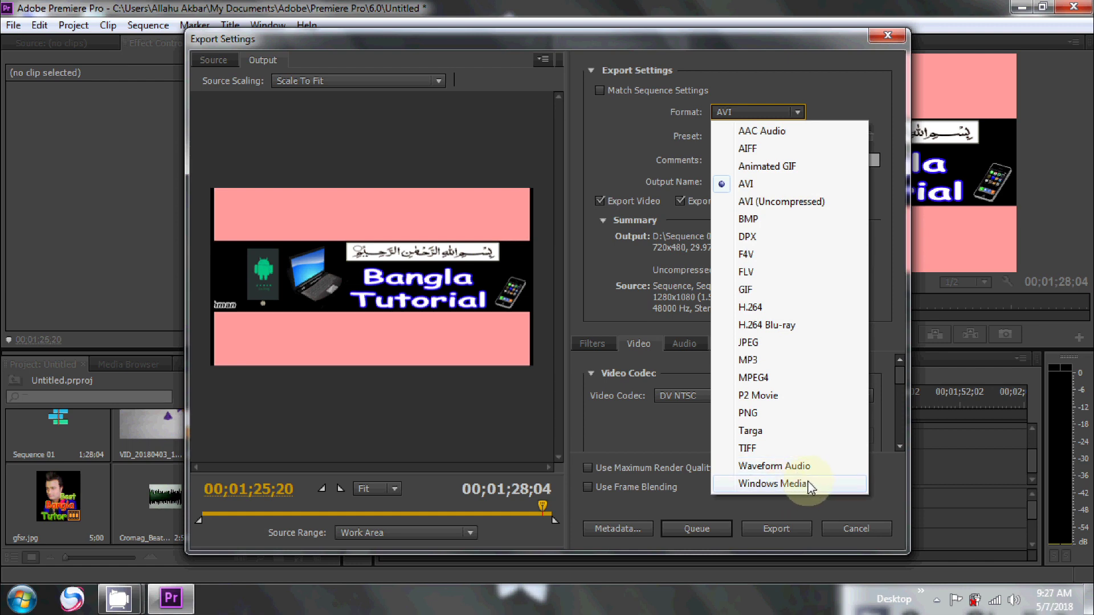
click(769, 308)
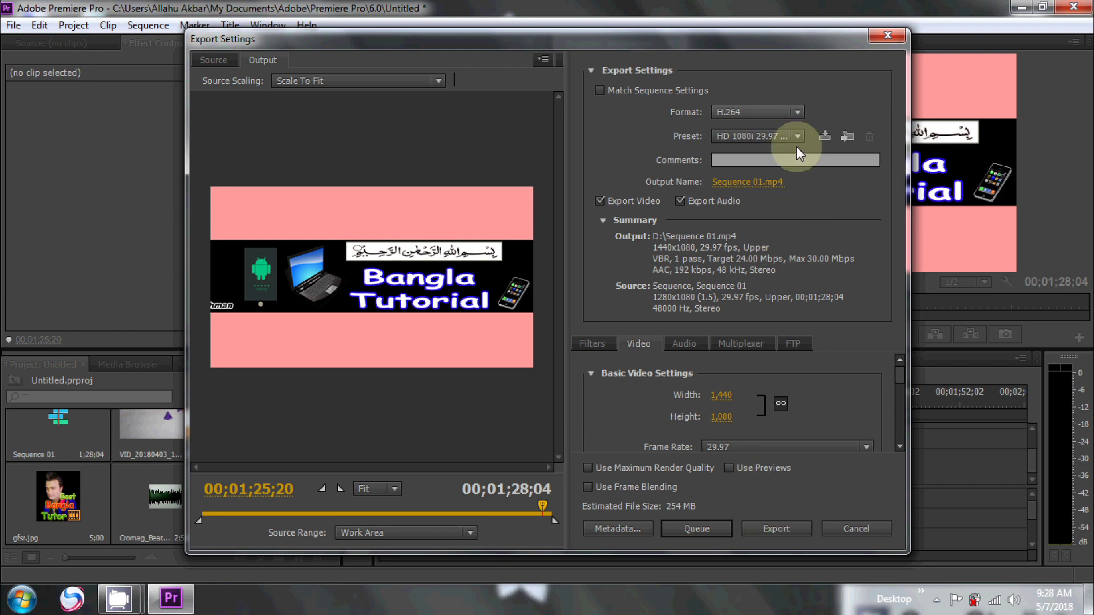
Step: Keep Sequence 01.mp4 as the output name and location, and start the export
click(741, 181)
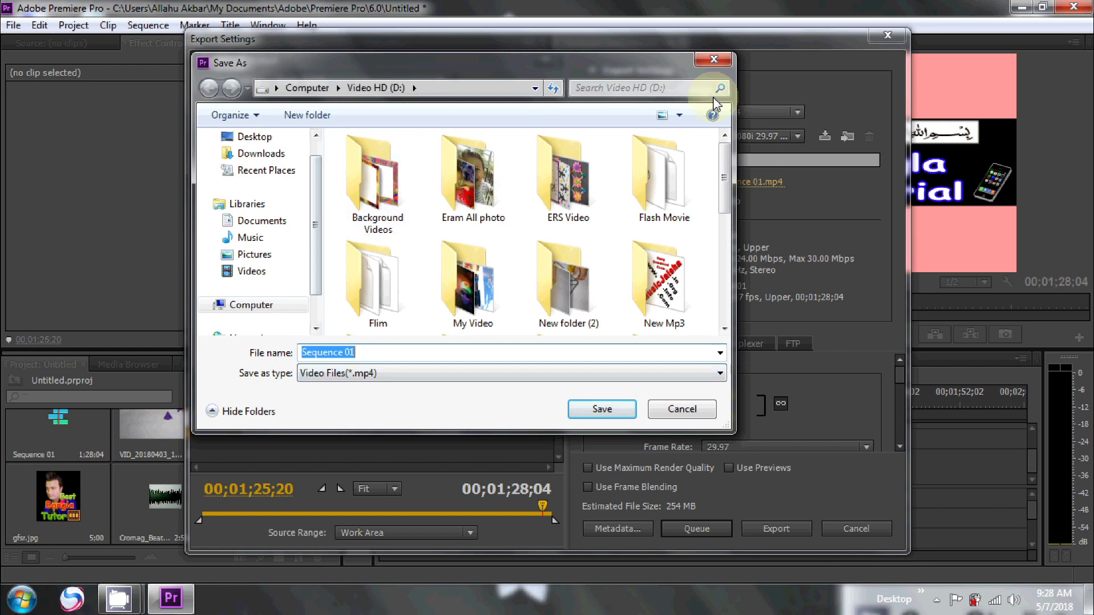
click(710, 60)
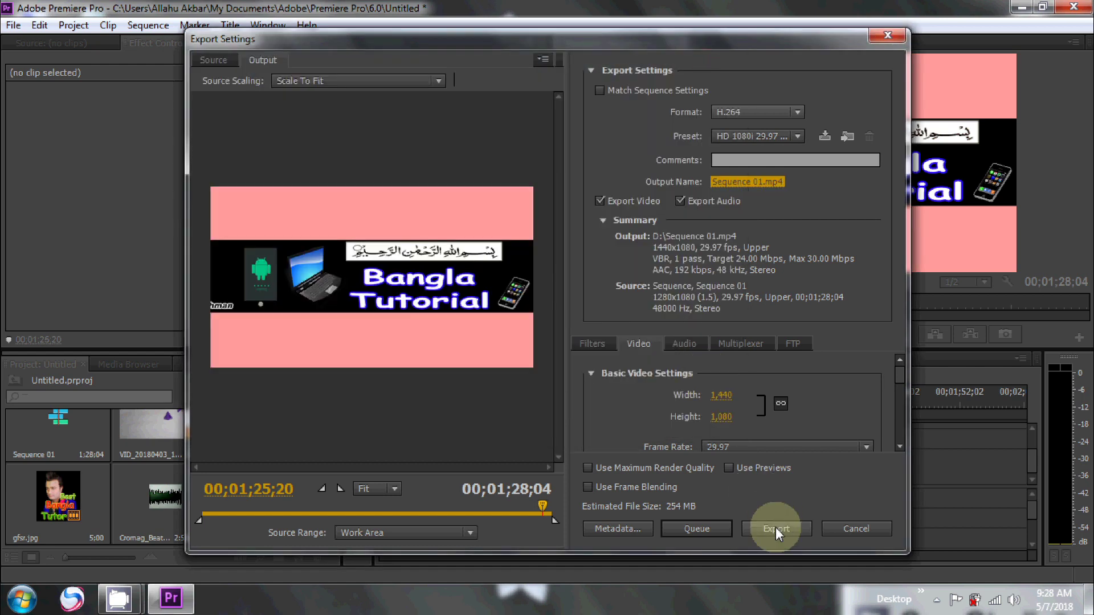
click(775, 529)
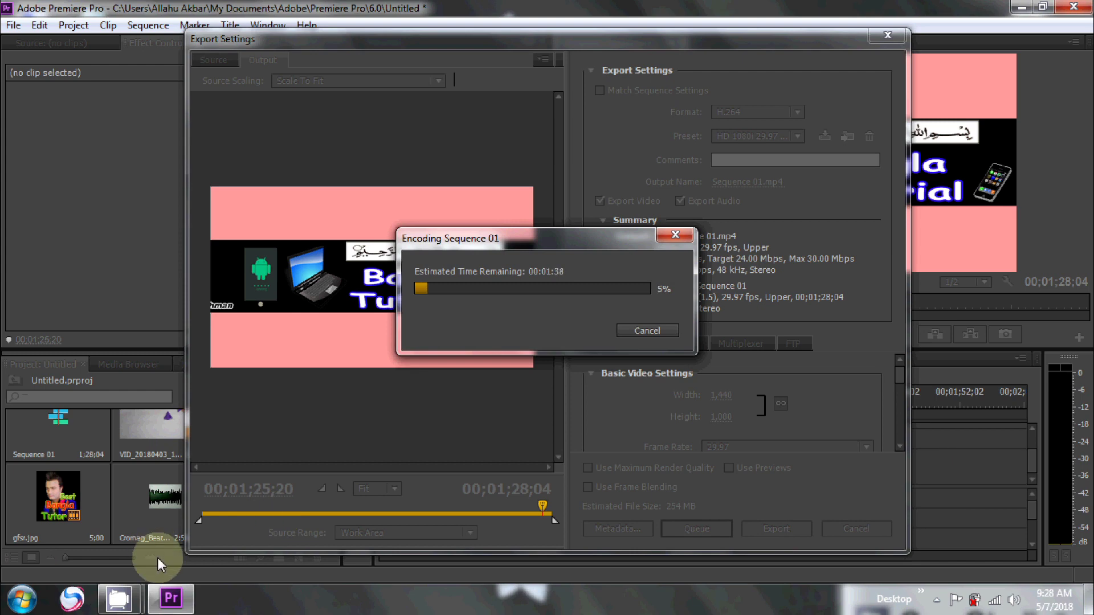
Step: Let the Sequence 01 encode run, reaching about 6% with roughly 00:01:41 remaining
mouse_move(130, 603)
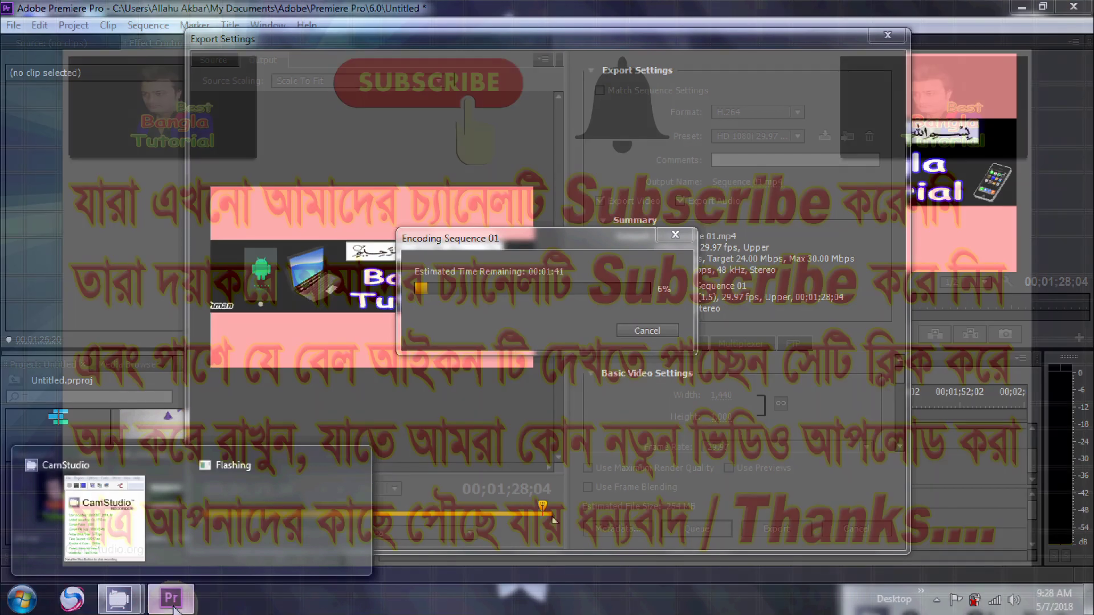